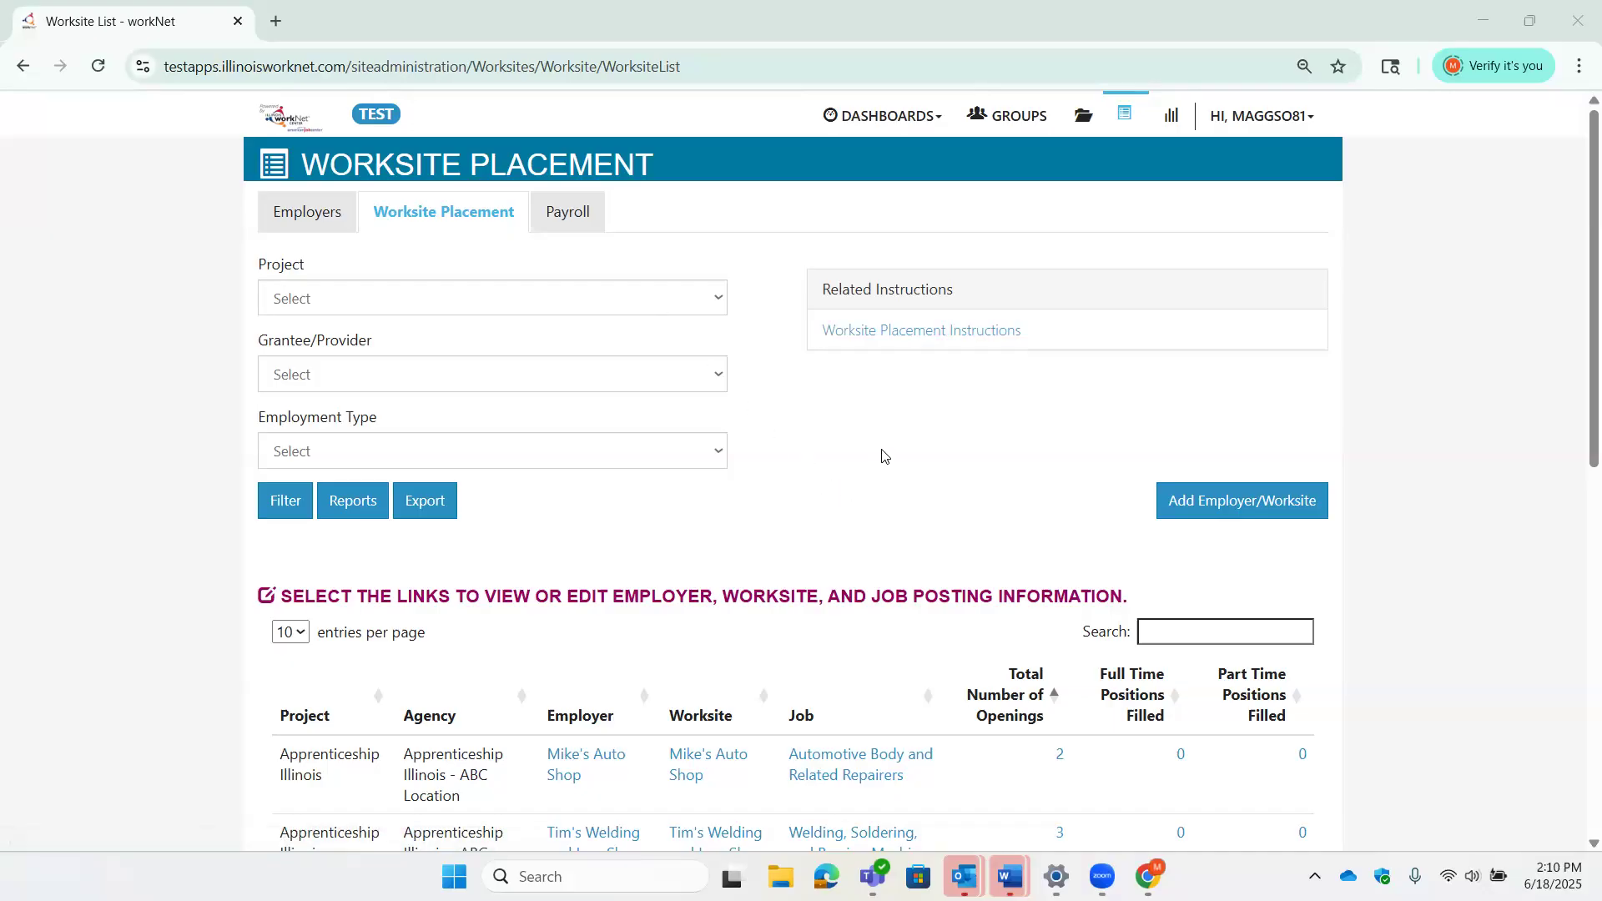
- Review the employers filtered to the Apprenticeship Illinois project, then return to Worksite Placement
{"action": "left_click", "coordinate": [334, 221]}
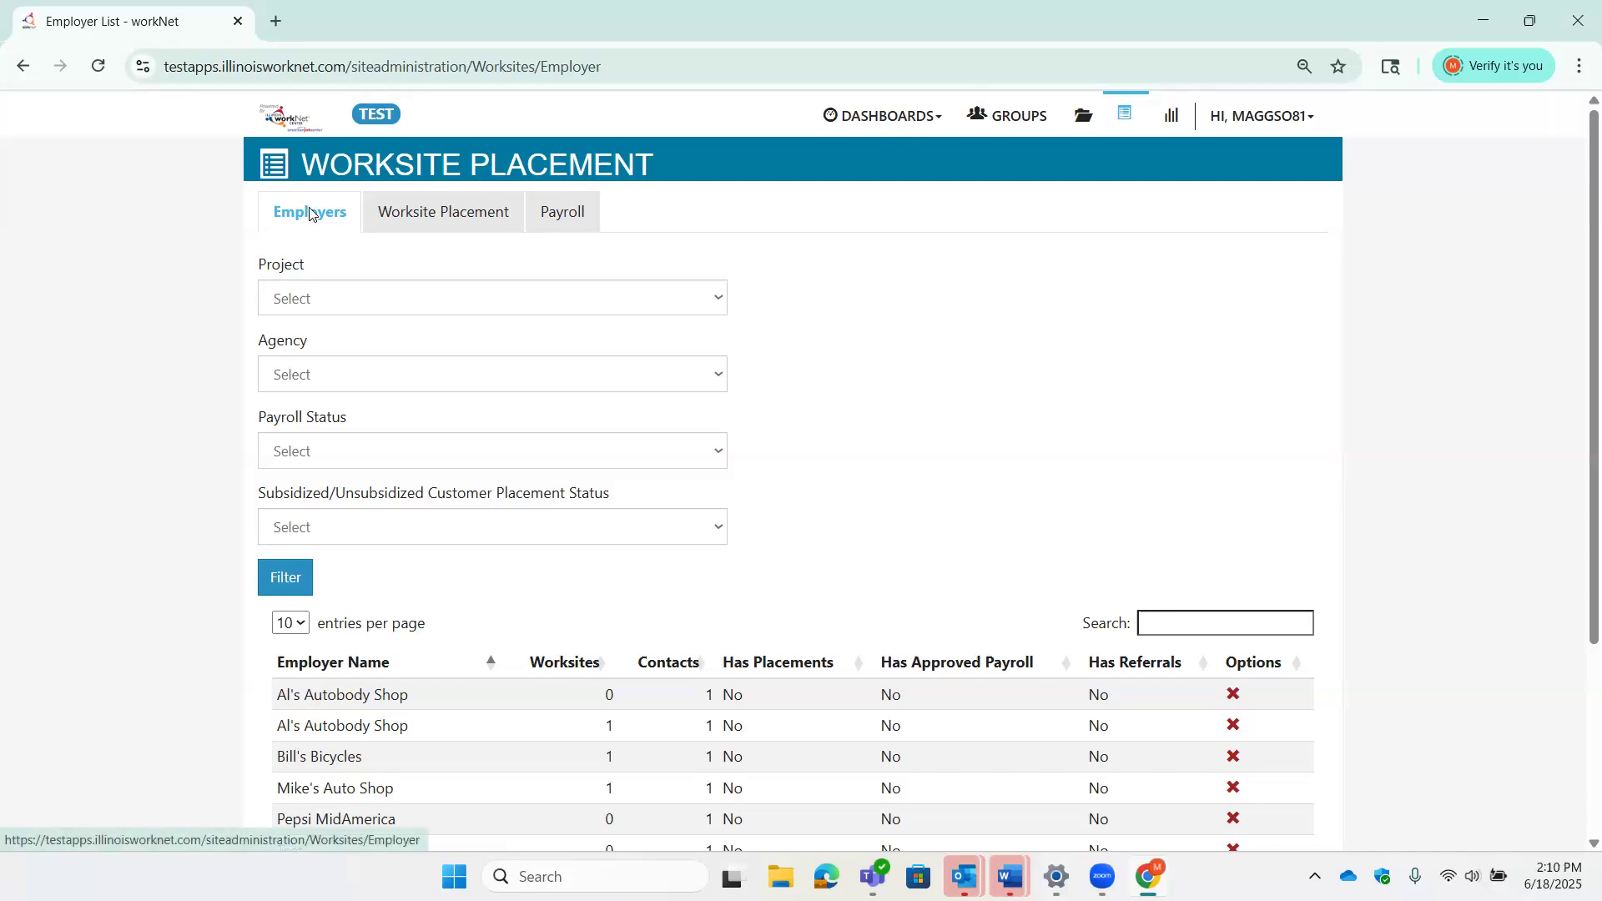
{"action": "left_click", "coordinate": [356, 298]}
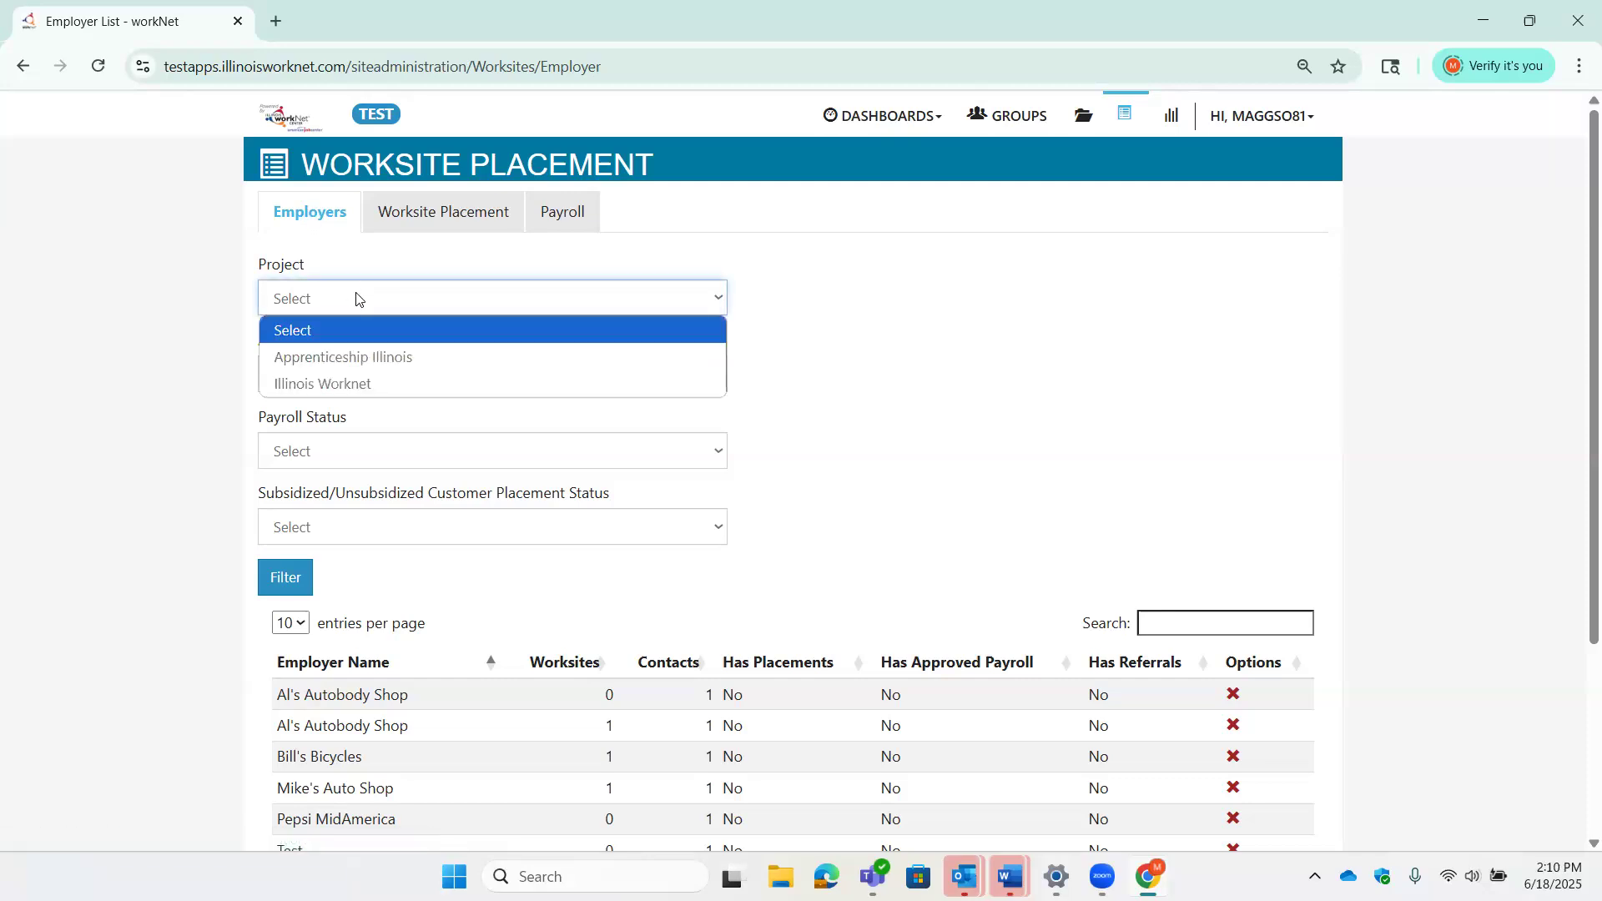
{"action": "left_click", "coordinate": [372, 357]}
{"action": "scroll", "coordinate": [1164, 457], "scroll_direction": "down", "scroll_amount": 1}
{"action": "scroll", "coordinate": [1167, 455], "scroll_direction": "down", "scroll_amount": 1}
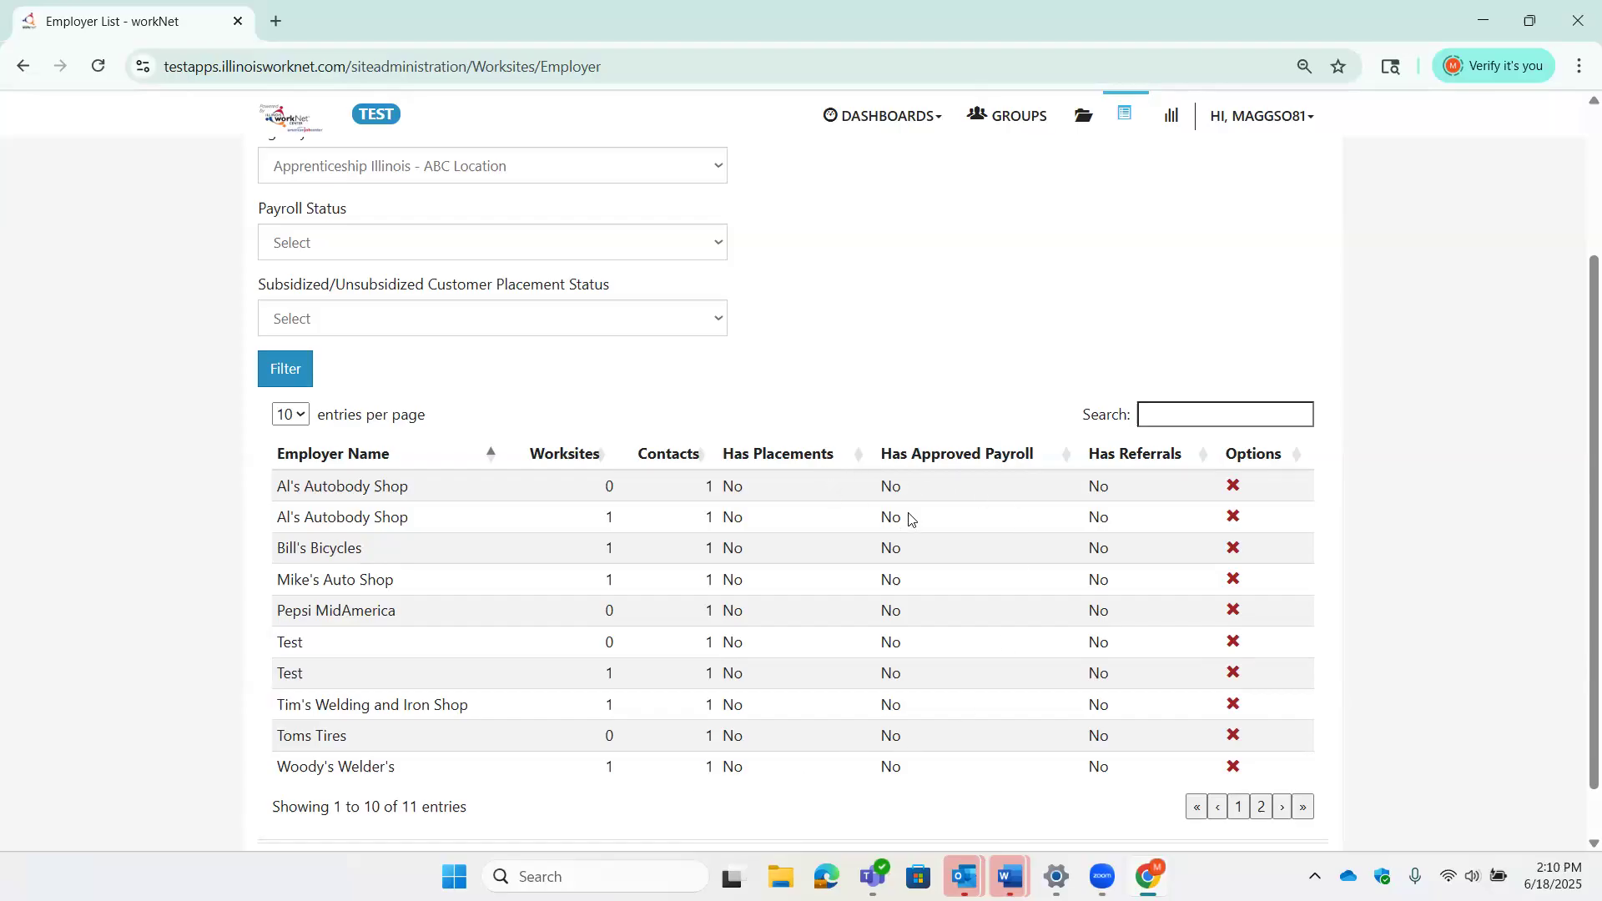
{"action": "scroll", "coordinate": [806, 521], "scroll_direction": "up", "scroll_amount": 3}
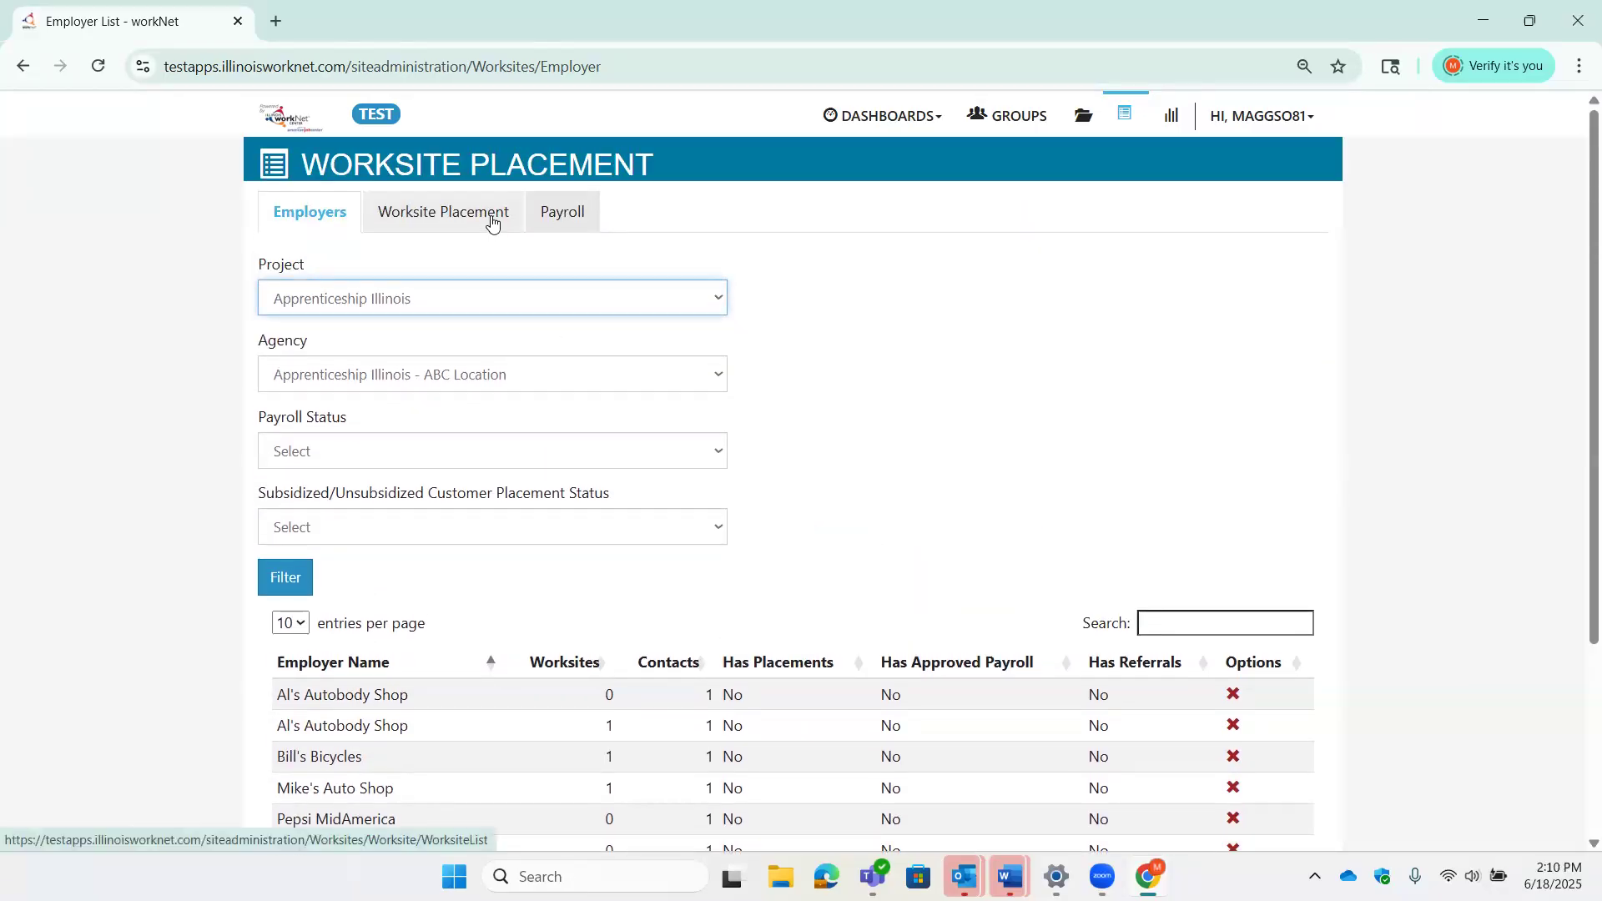
{"action": "left_click", "coordinate": [493, 214]}
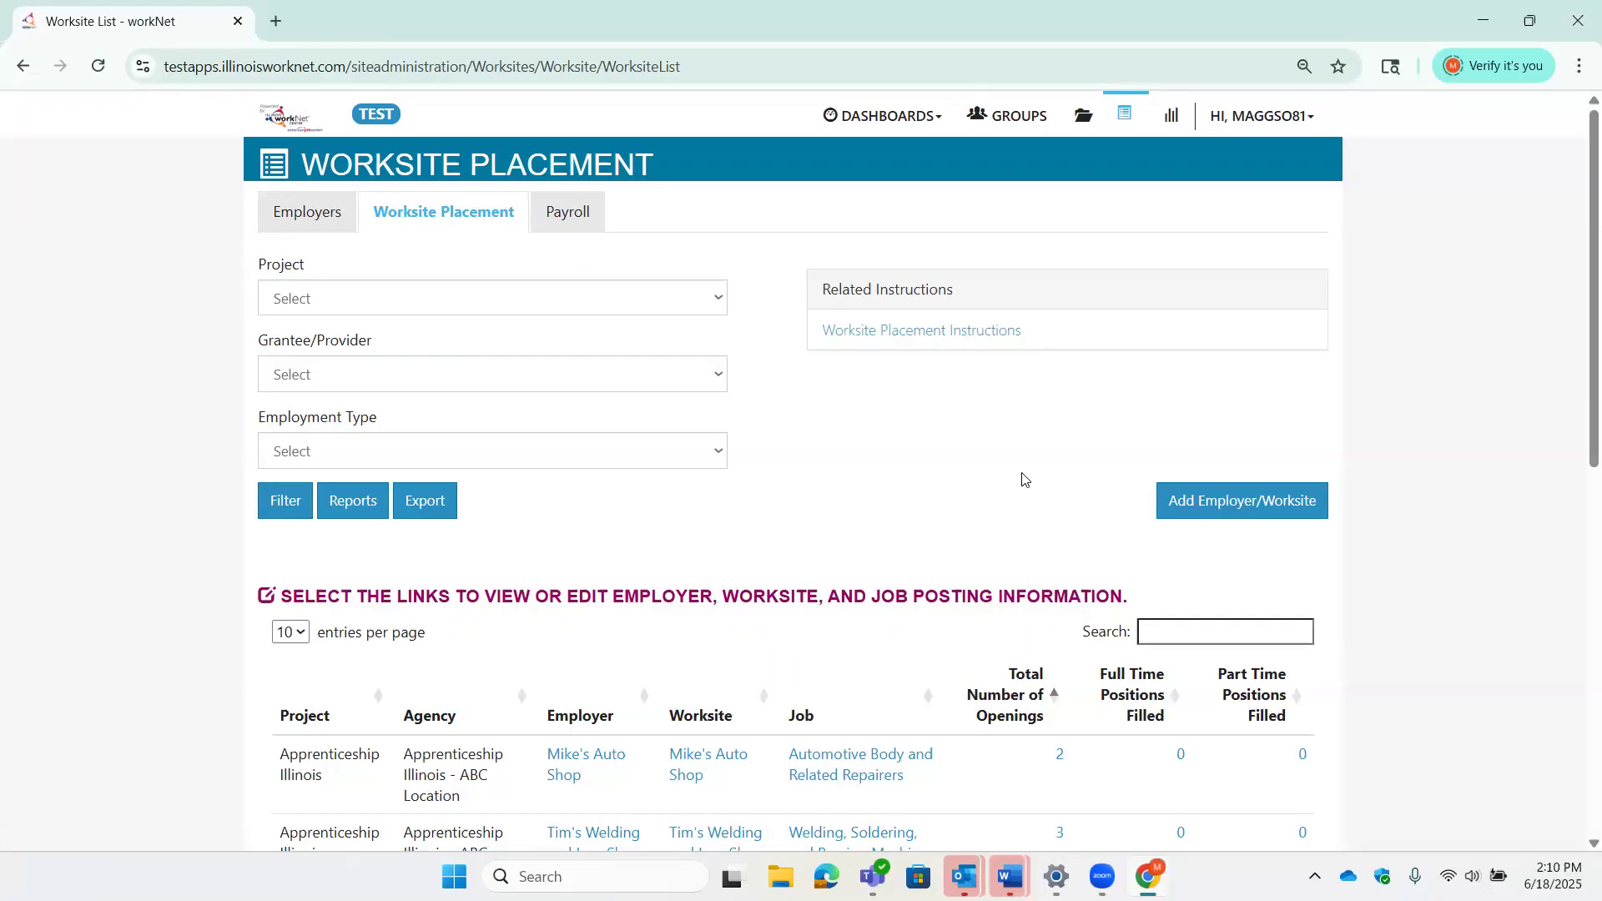
- Filter the worksite placements to the Apprenticeship Illinois project
{"action": "left_click", "coordinate": [555, 309]}
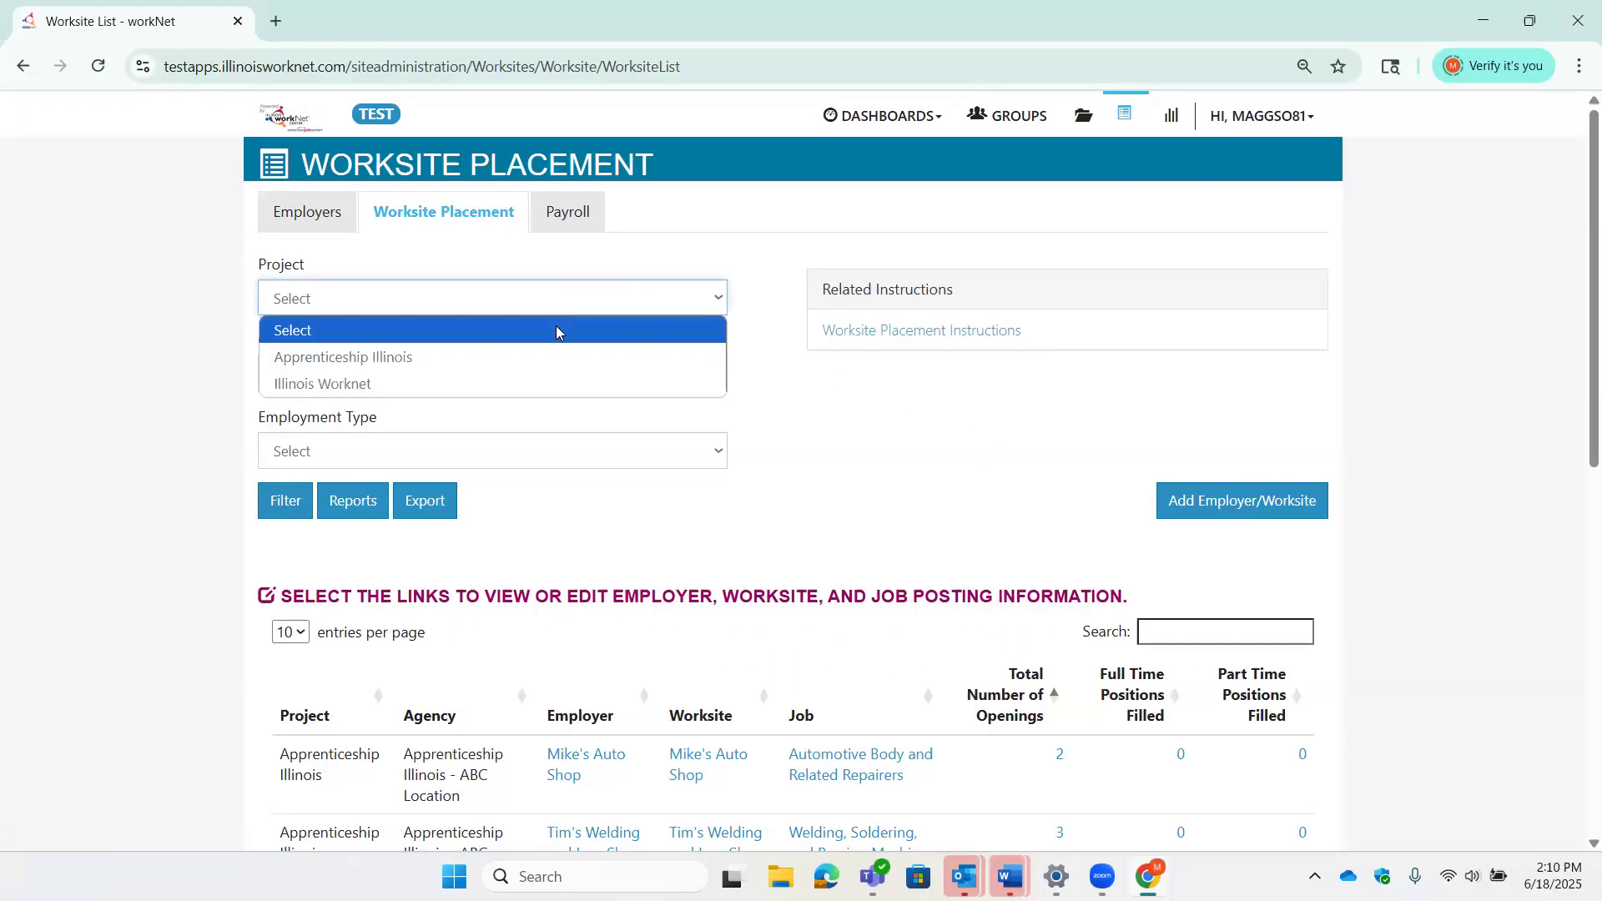
{"action": "left_click", "coordinate": [562, 353]}
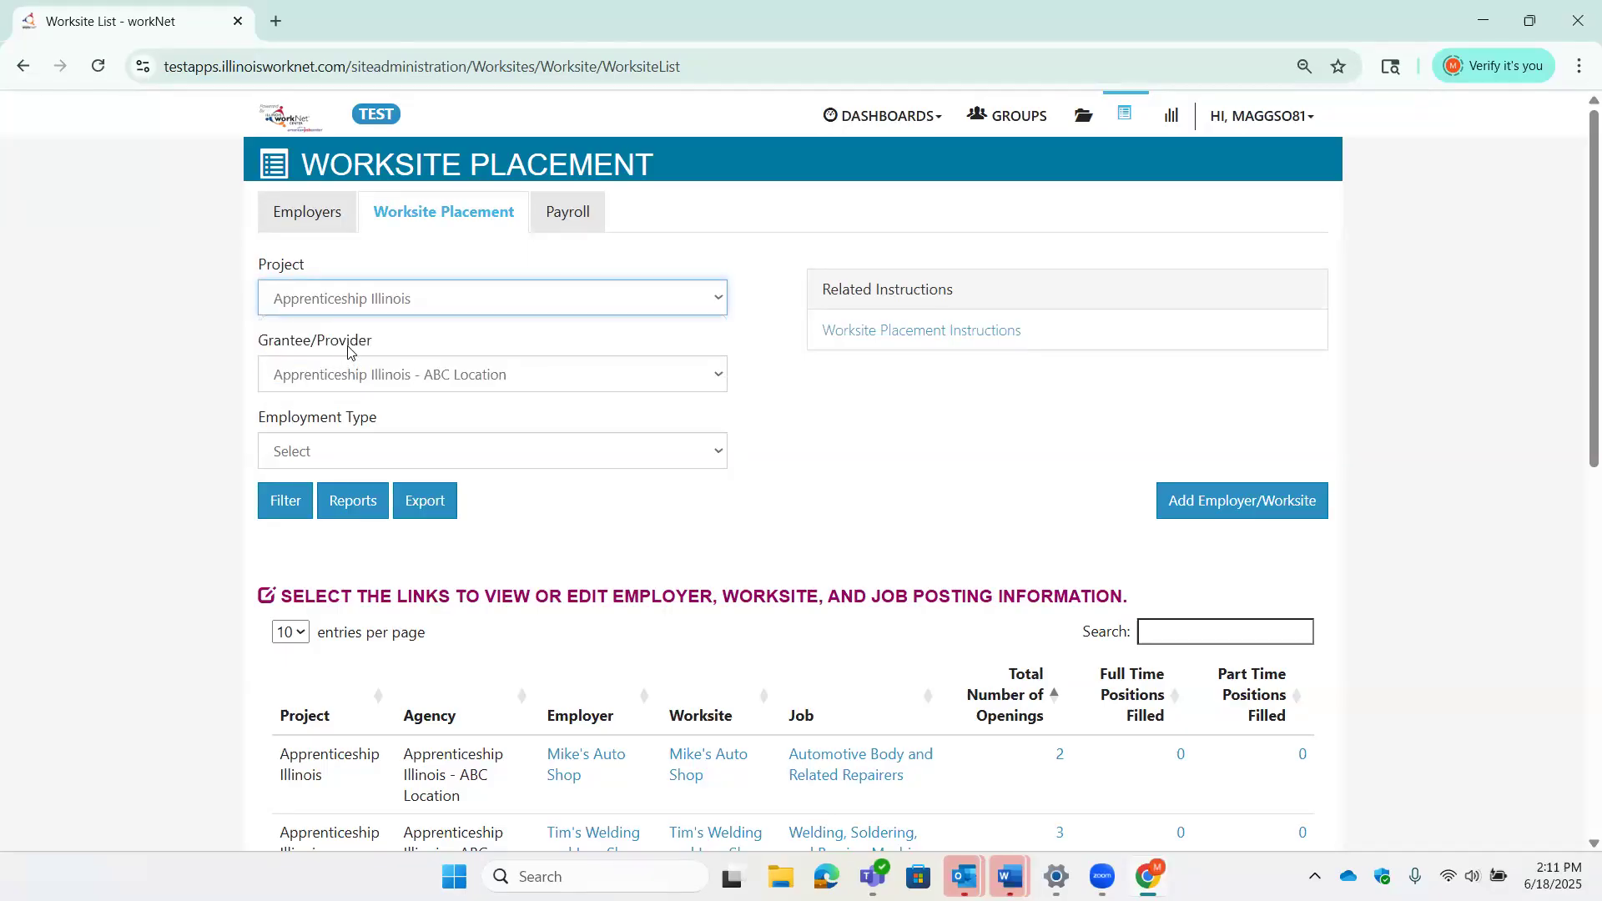
{"action": "scroll", "coordinate": [1259, 418], "scroll_direction": "down", "scroll_amount": 1}
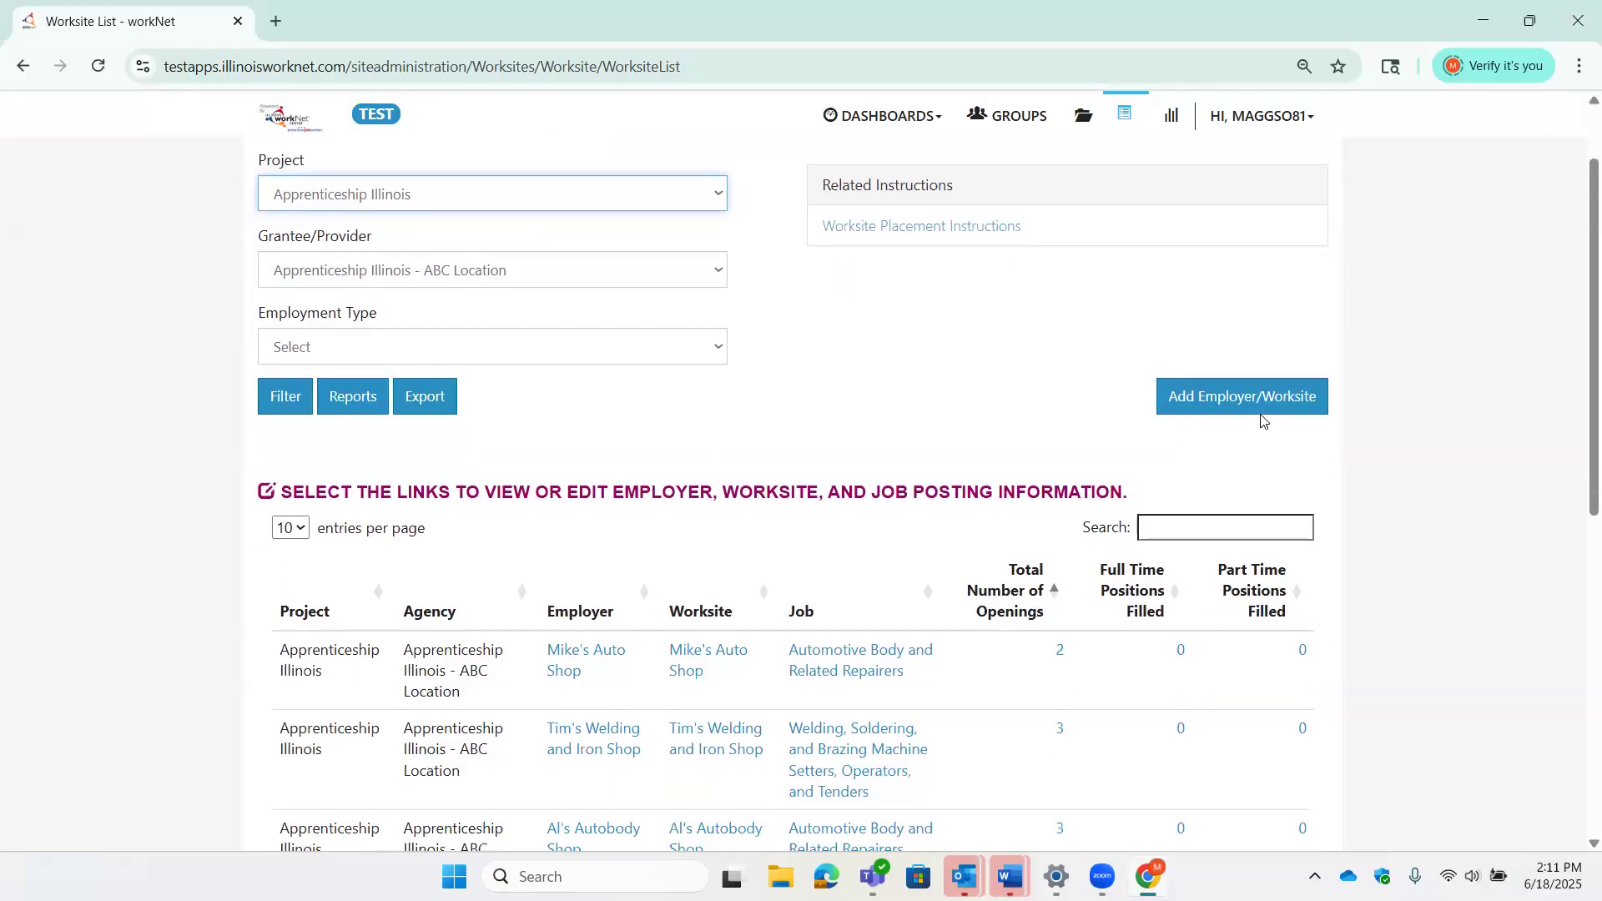
- Start a new employer/worksite and browse both pages of the 11 existing employers
{"action": "left_click", "coordinate": [1259, 407]}
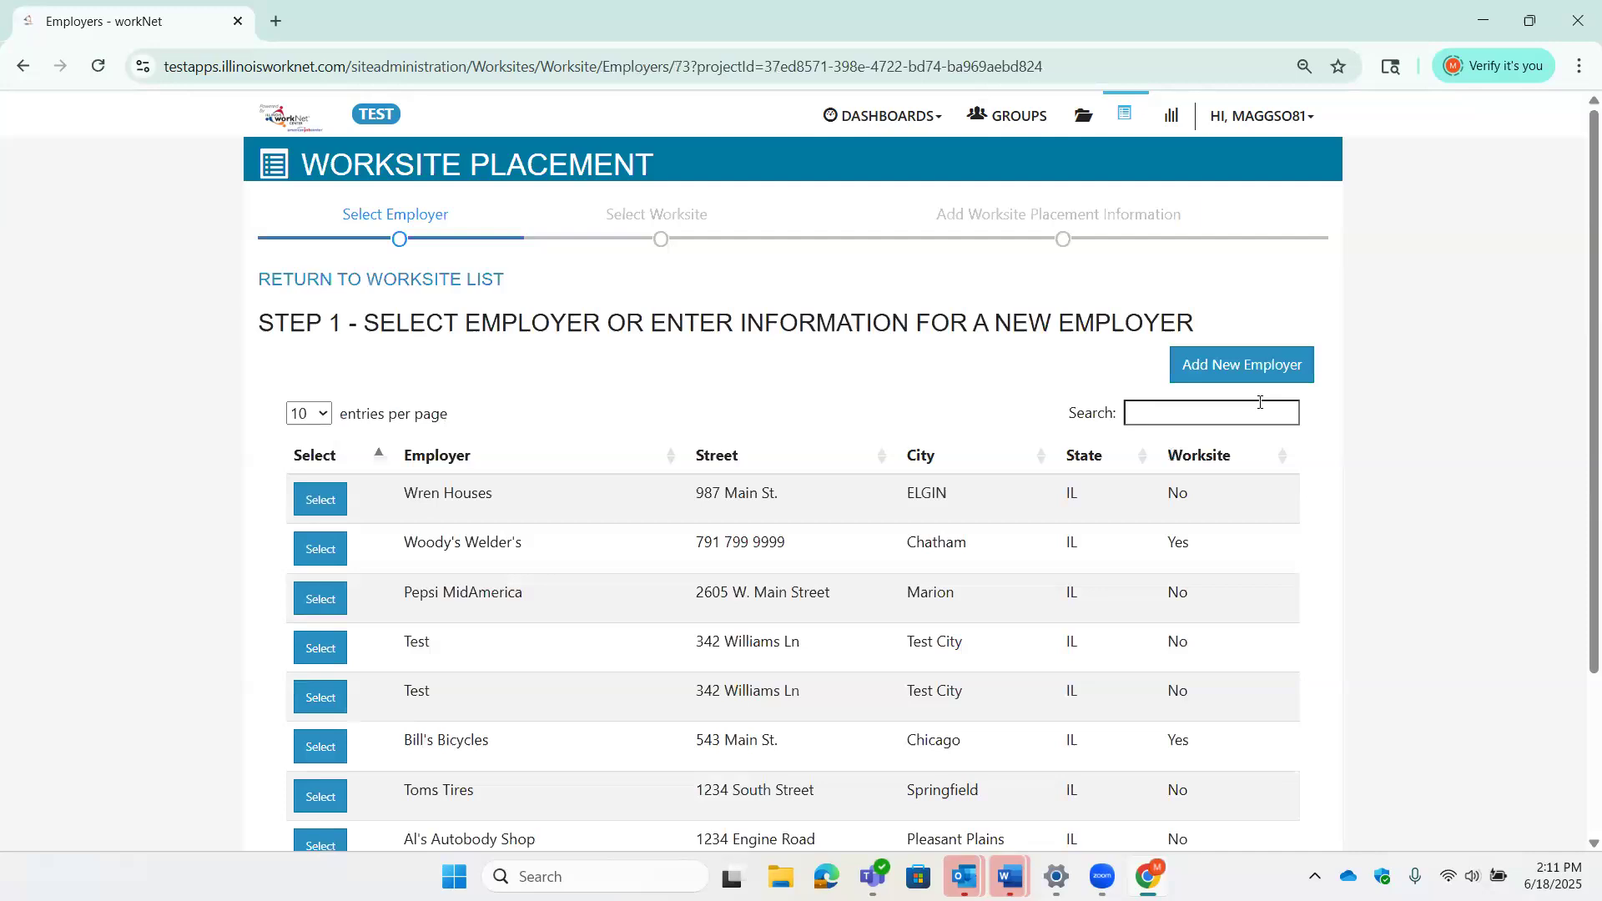
{"action": "scroll", "coordinate": [1441, 591], "scroll_direction": "down", "scroll_amount": 1}
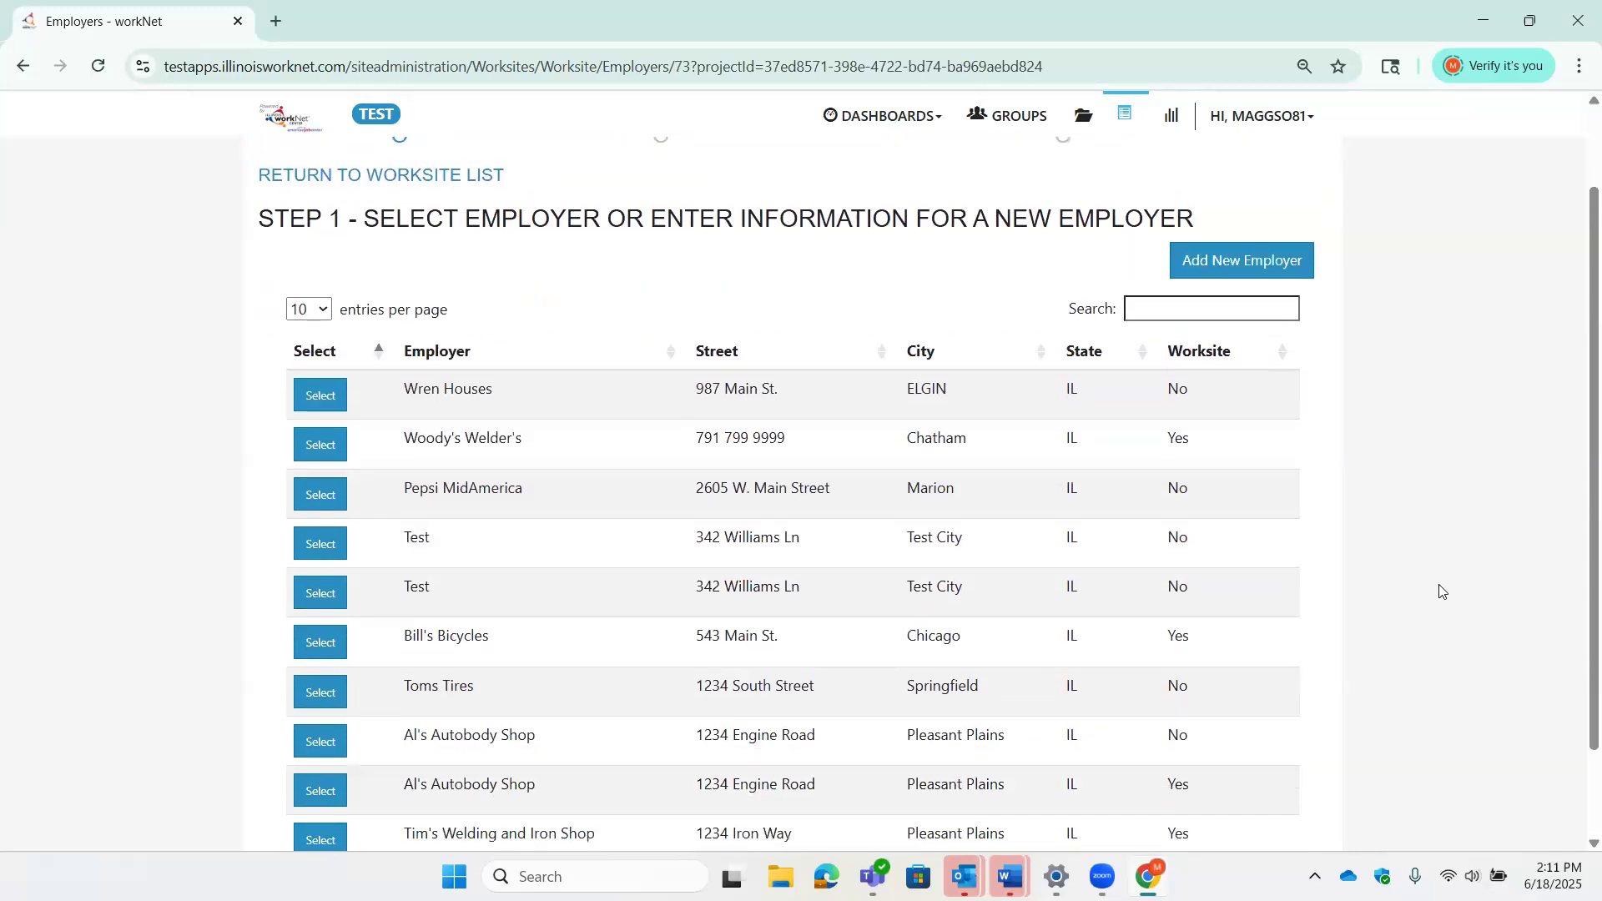
{"action": "scroll", "coordinate": [1441, 591], "scroll_direction": "down", "scroll_amount": 1}
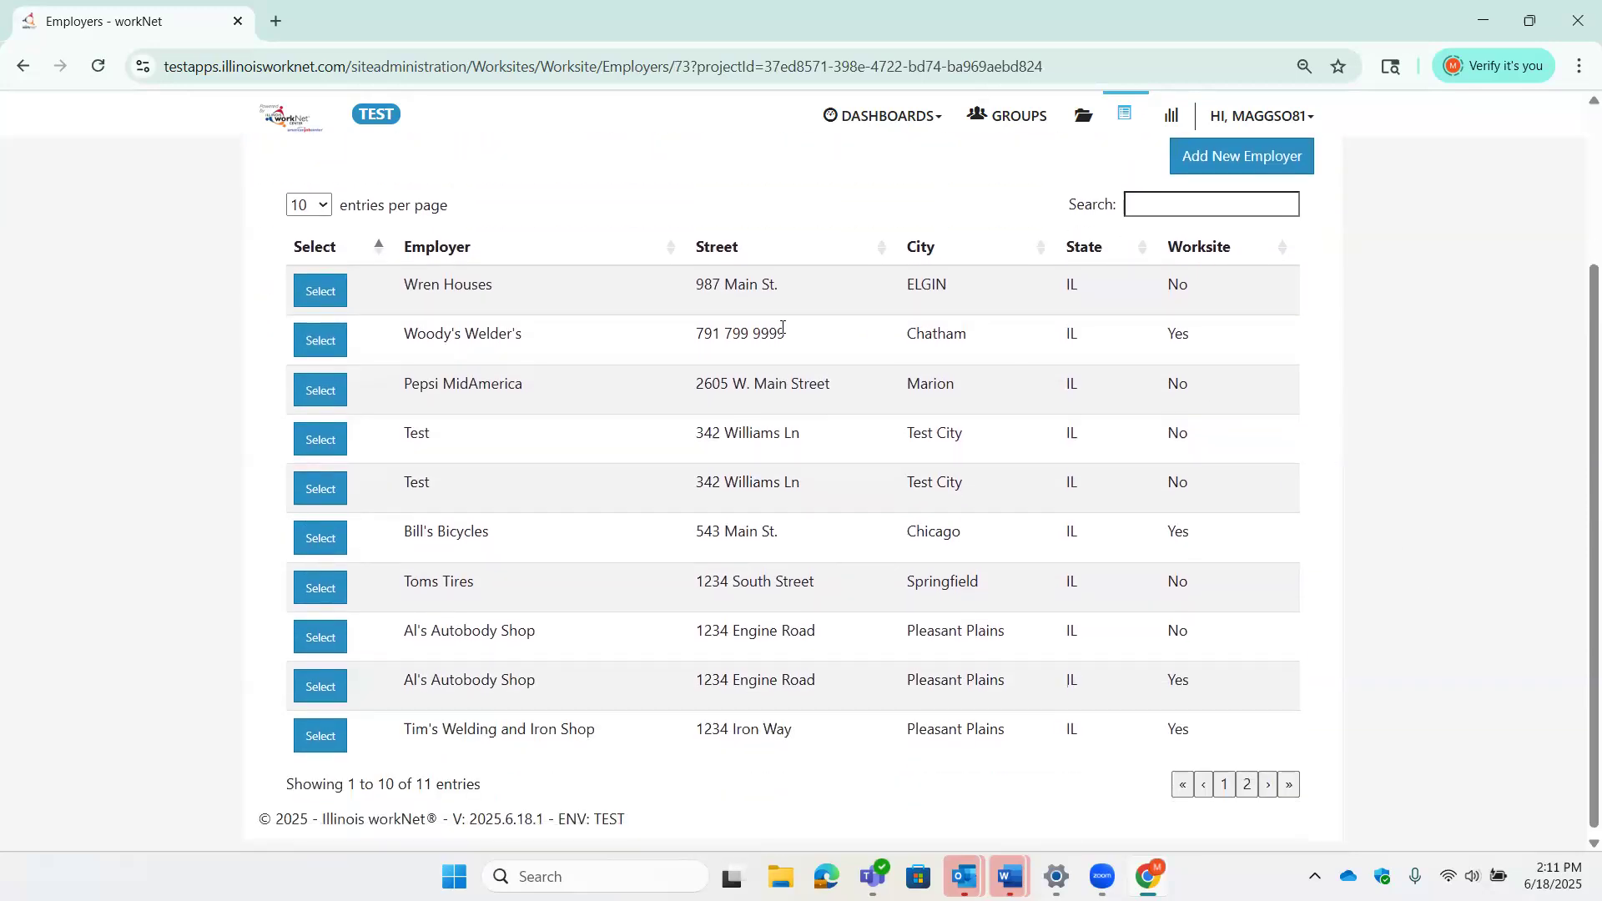
{"action": "left_click", "coordinate": [1247, 784]}
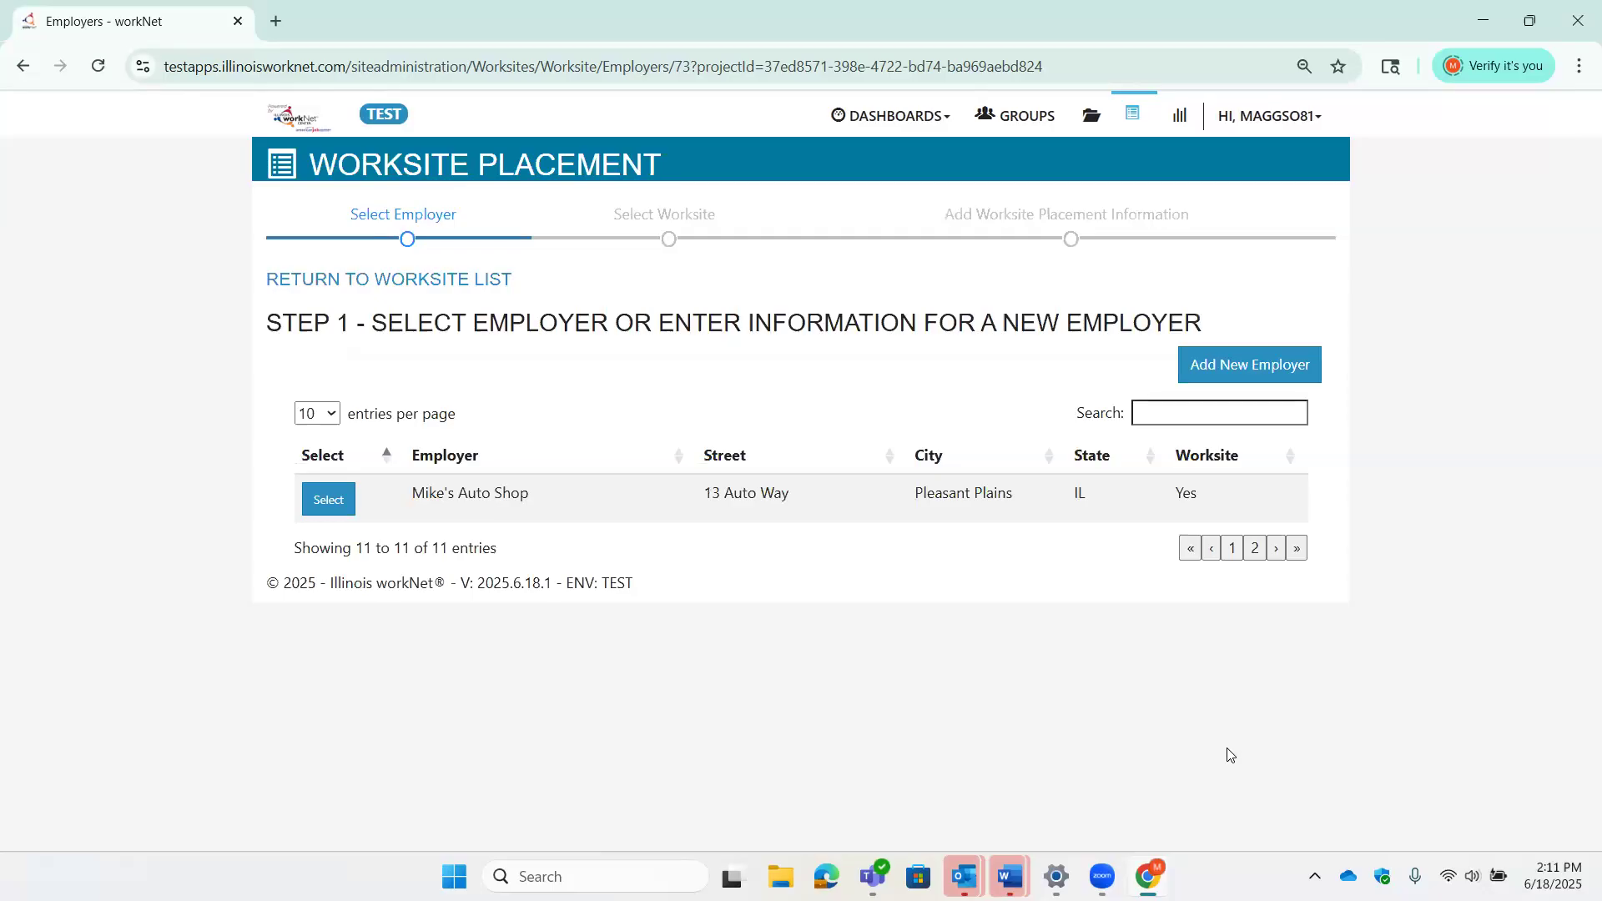
{"action": "left_click", "coordinate": [1234, 550]}
{"action": "scroll", "coordinate": [1068, 544], "scroll_direction": "up", "scroll_amount": 3}
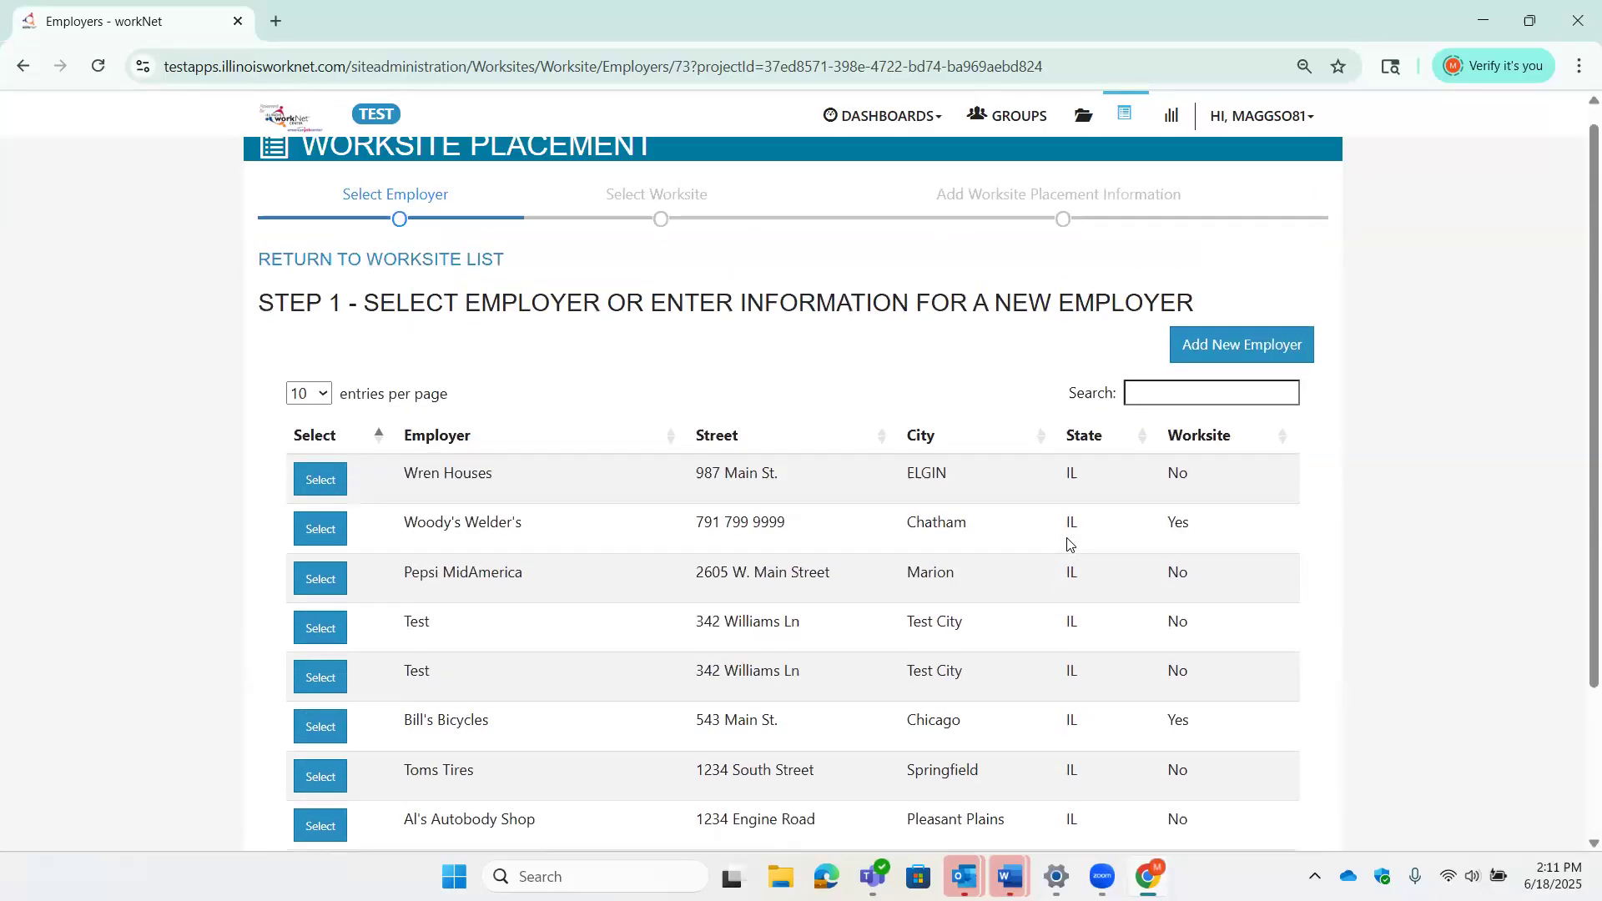
- Add a new employer and enter the name 'Wills Welding and Iron Wholesale', fixing typos
{"action": "left_click", "coordinate": [1262, 372]}
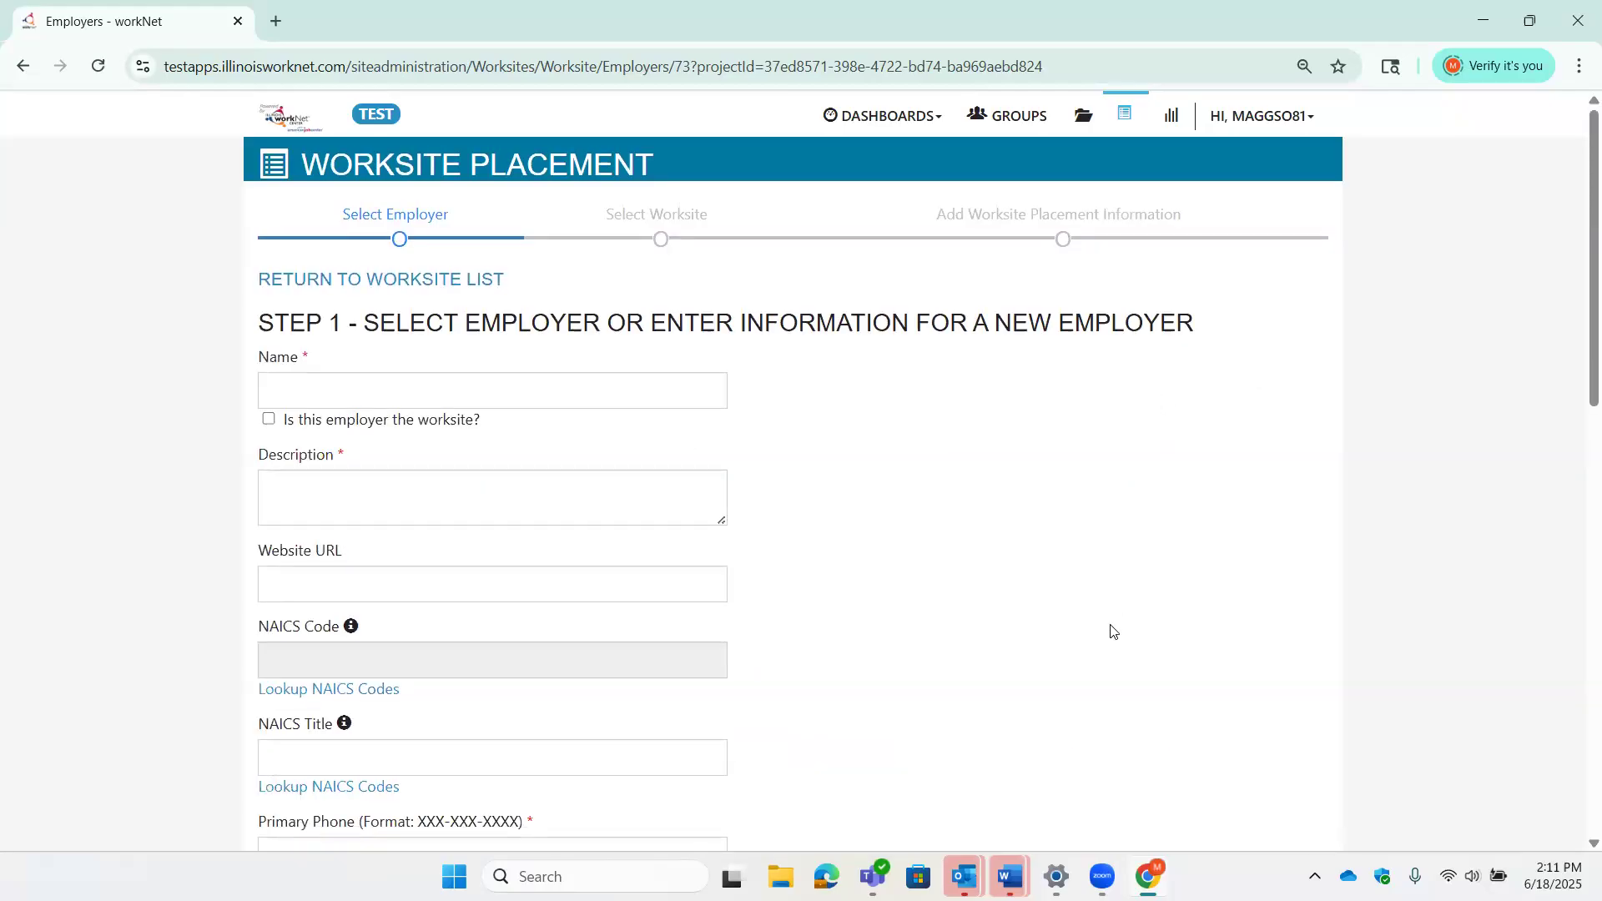
{"action": "scroll", "coordinate": [417, 295], "scroll_direction": "down", "scroll_amount": 1}
{"action": "scroll", "coordinate": [418, 295], "scroll_direction": "down", "scroll_amount": 1}
{"action": "left_click", "coordinate": [523, 282]}
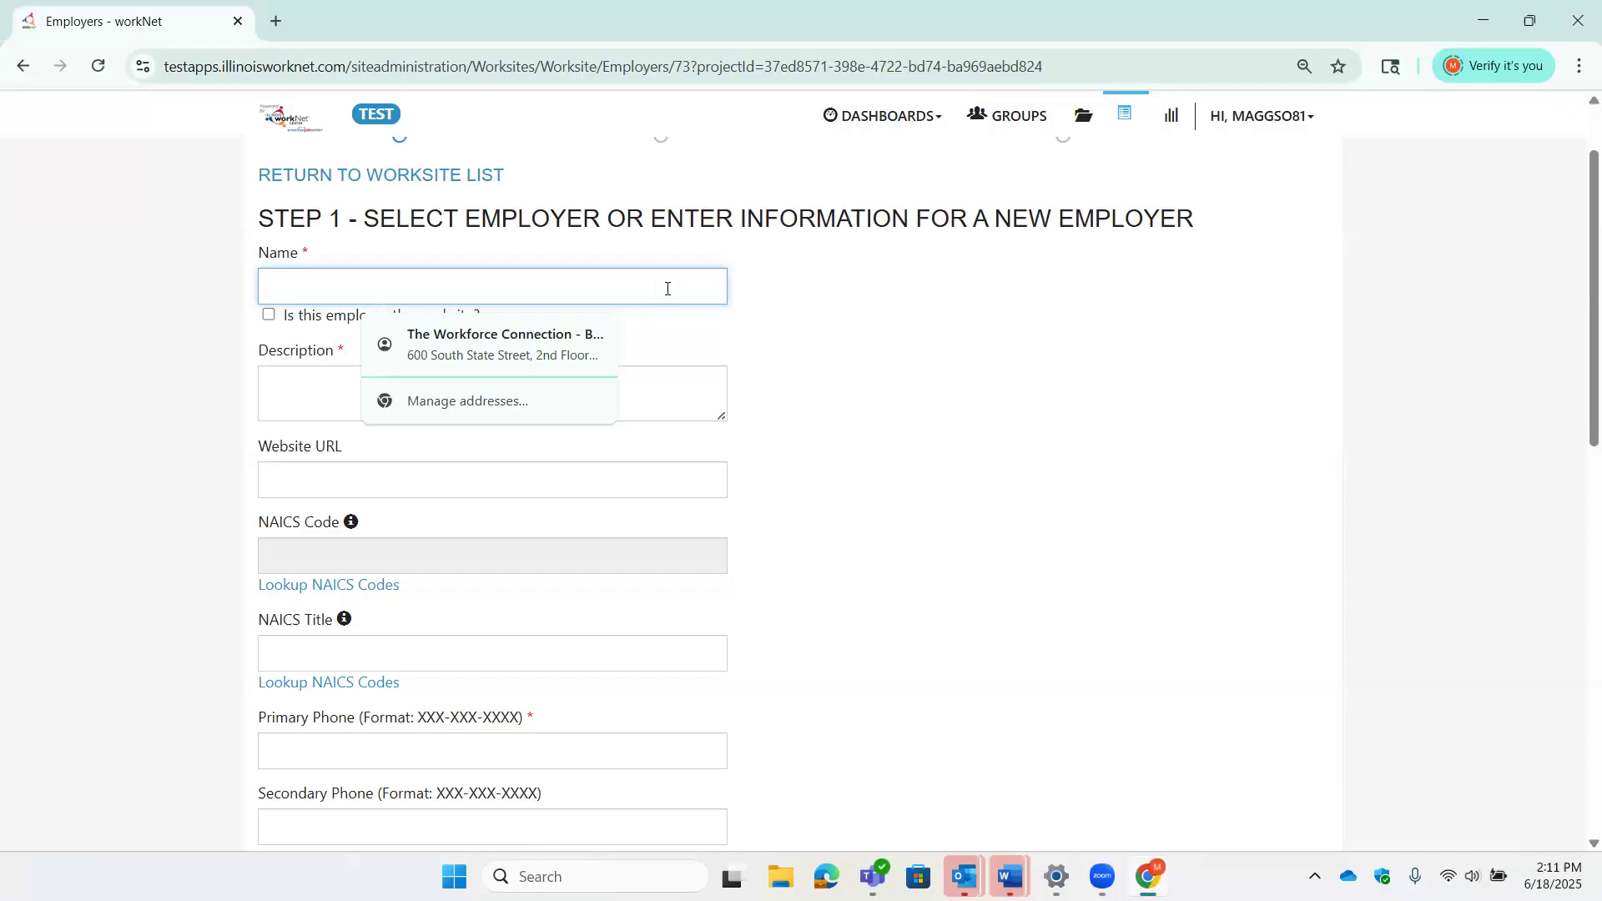
{"action": "type", "text": "W"}
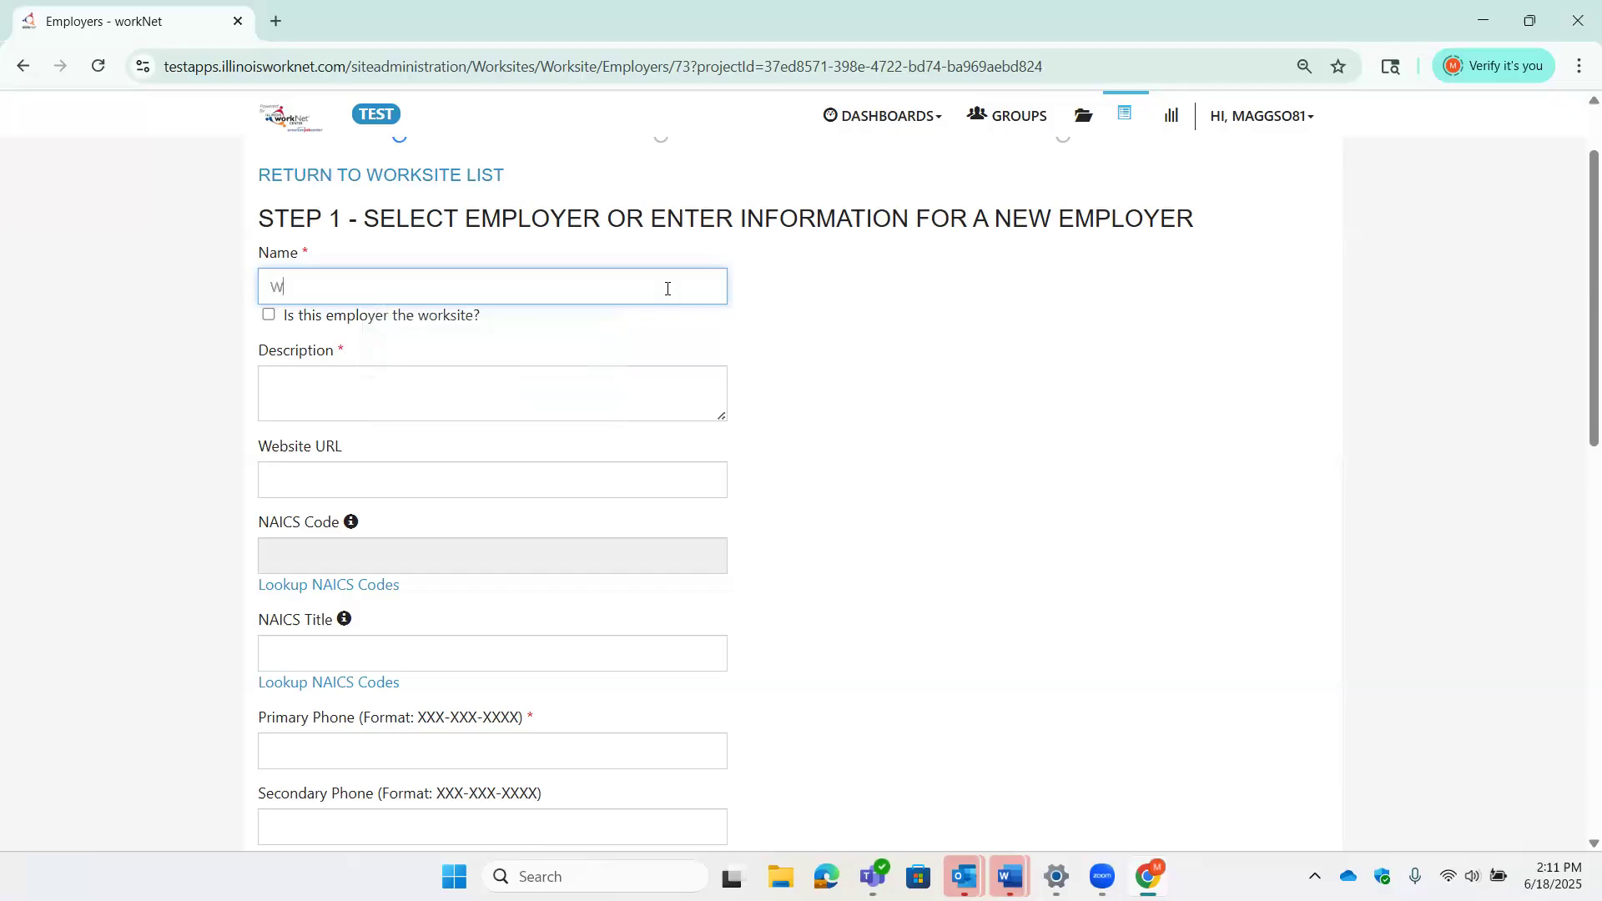
{"action": "type", "text": "ill Wl"}
{"action": "type", "text": "lding "}
{"action": "type", "text": "and VE"}
{"action": "key", "text": "BackSpace"}
{"action": "key", "text": "BackSpace"}
{"action": "type", "text": "Iron Wholesale"}
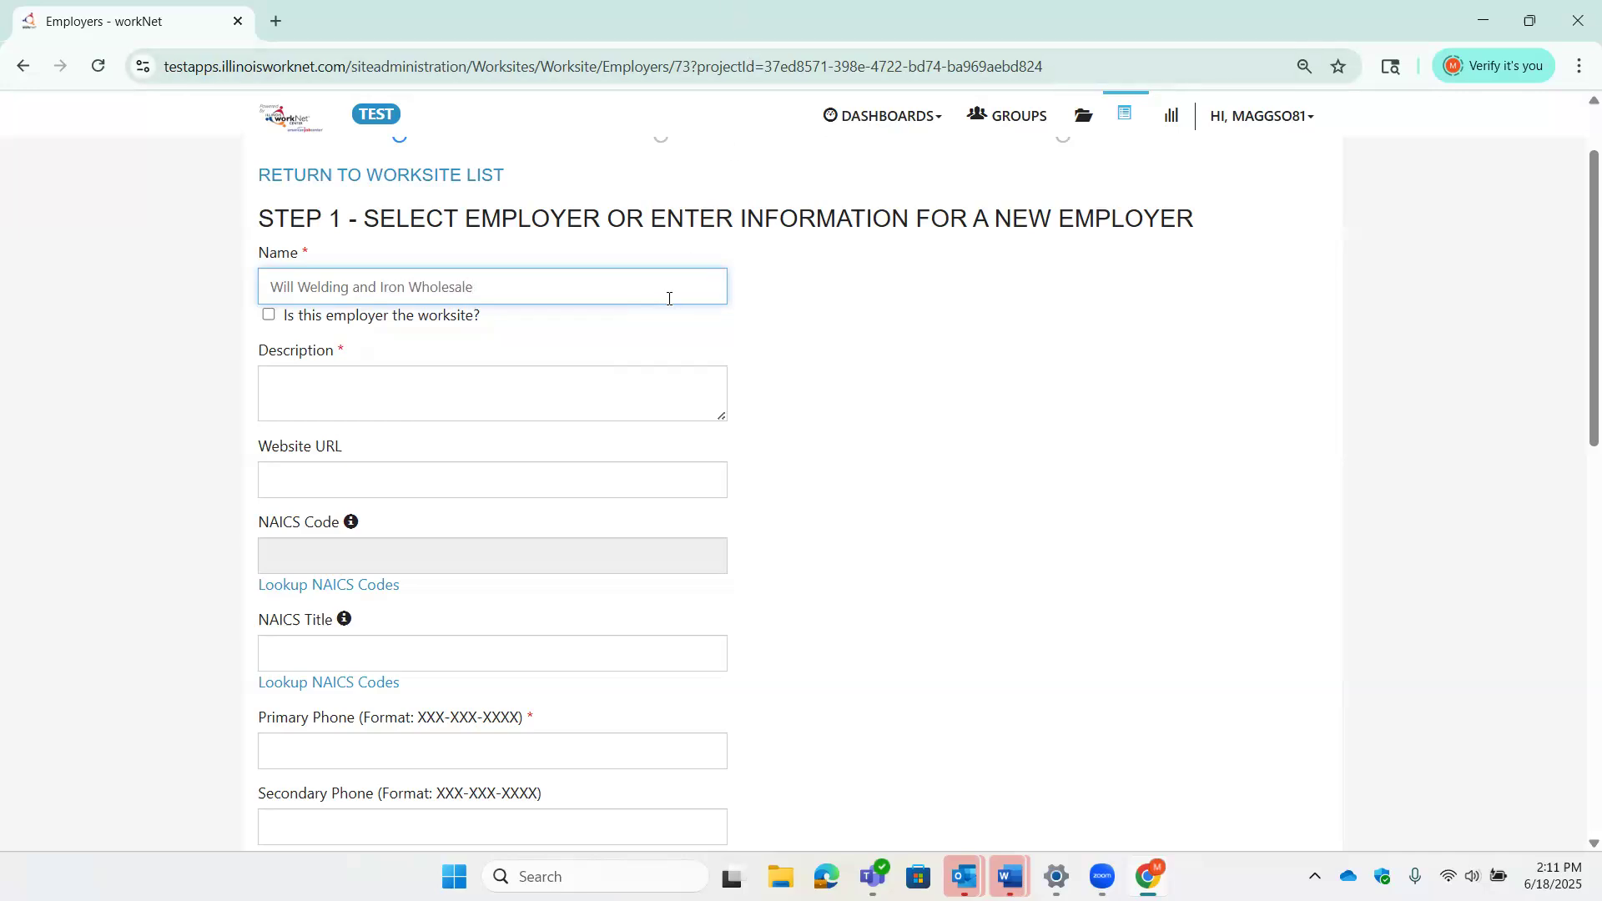
{"action": "left_click", "coordinate": [295, 288]}
{"action": "type", "text": "s"}
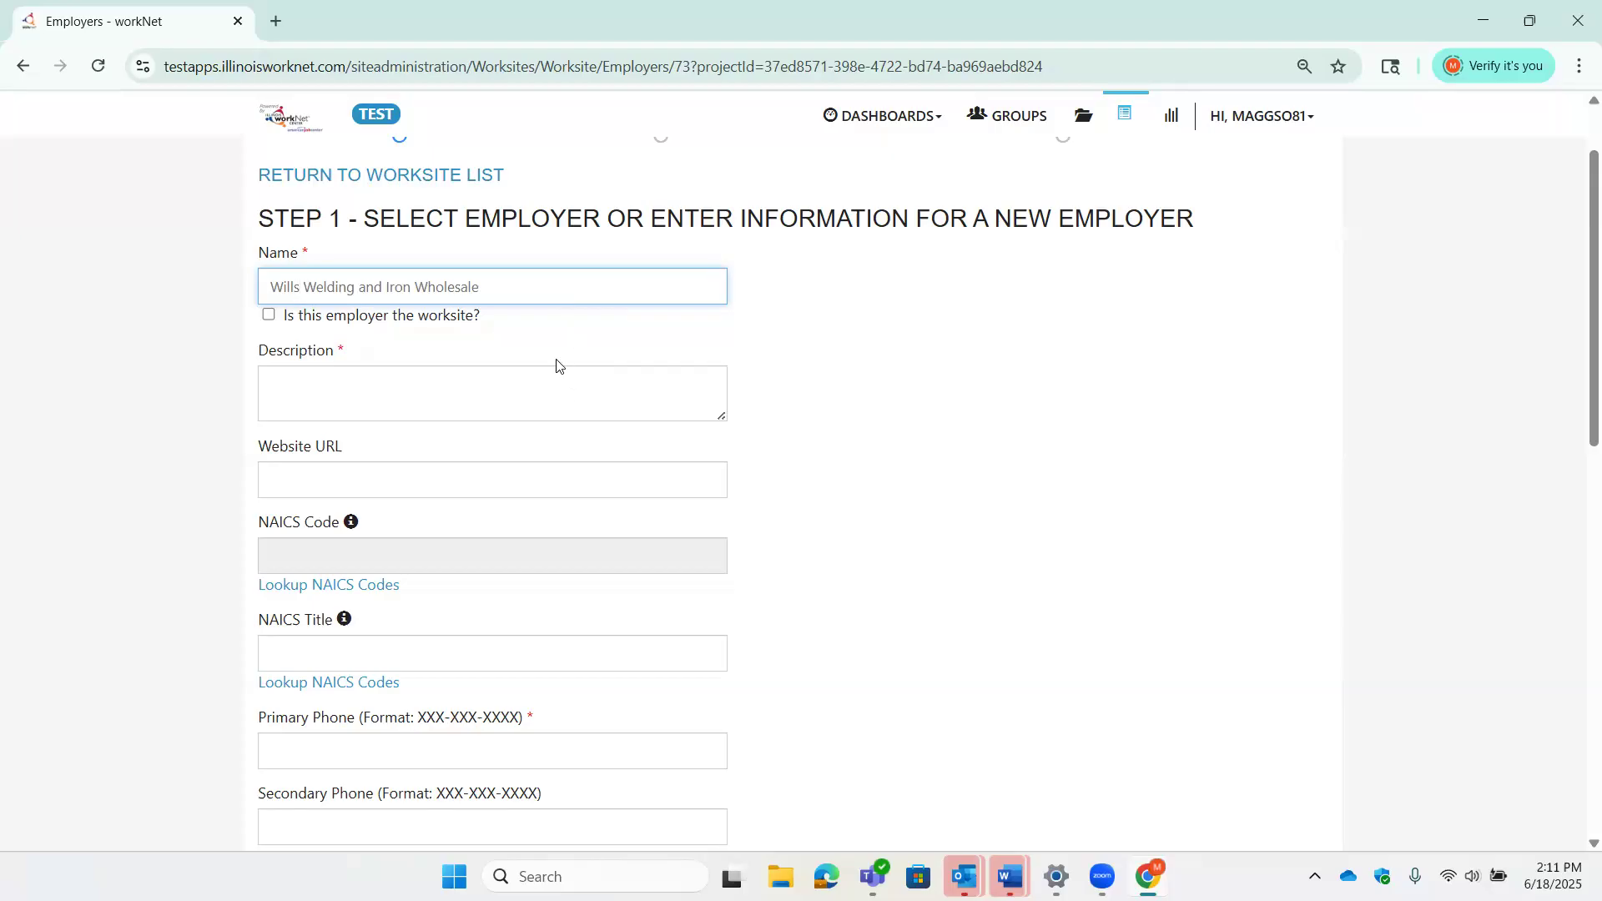
{"action": "scroll", "coordinate": [796, 429], "scroll_direction": "up", "scroll_amount": 2}
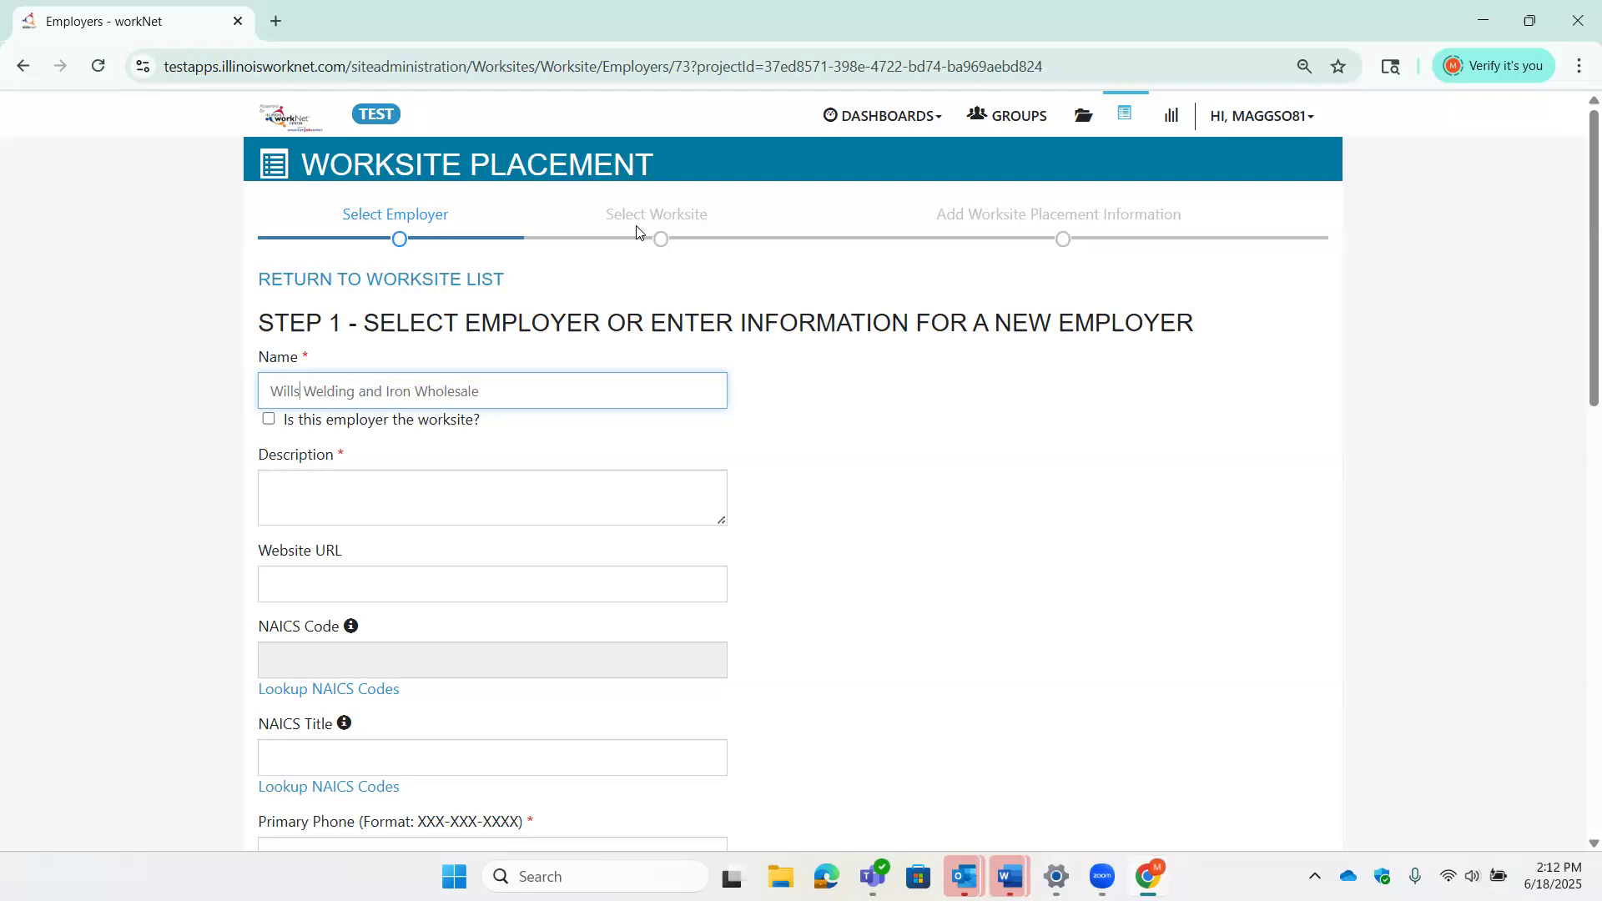
- Mark the employer as the worksite and describe it as 'Welding and Iron sales'
{"action": "left_click", "coordinate": [269, 420]}
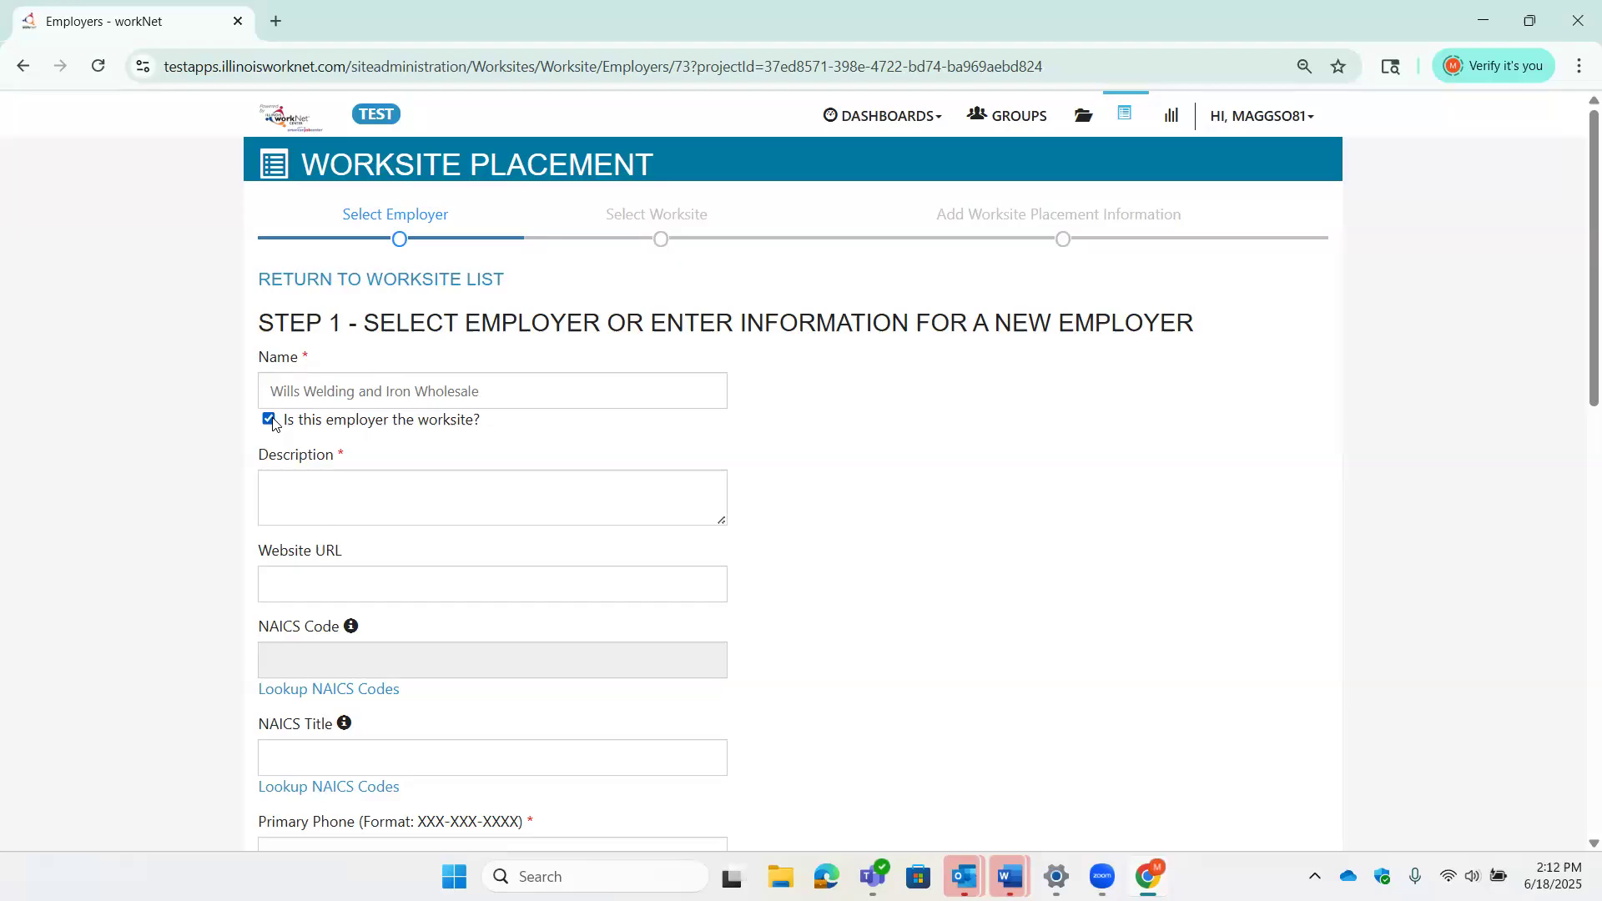
{"action": "left_click", "coordinate": [504, 493]}
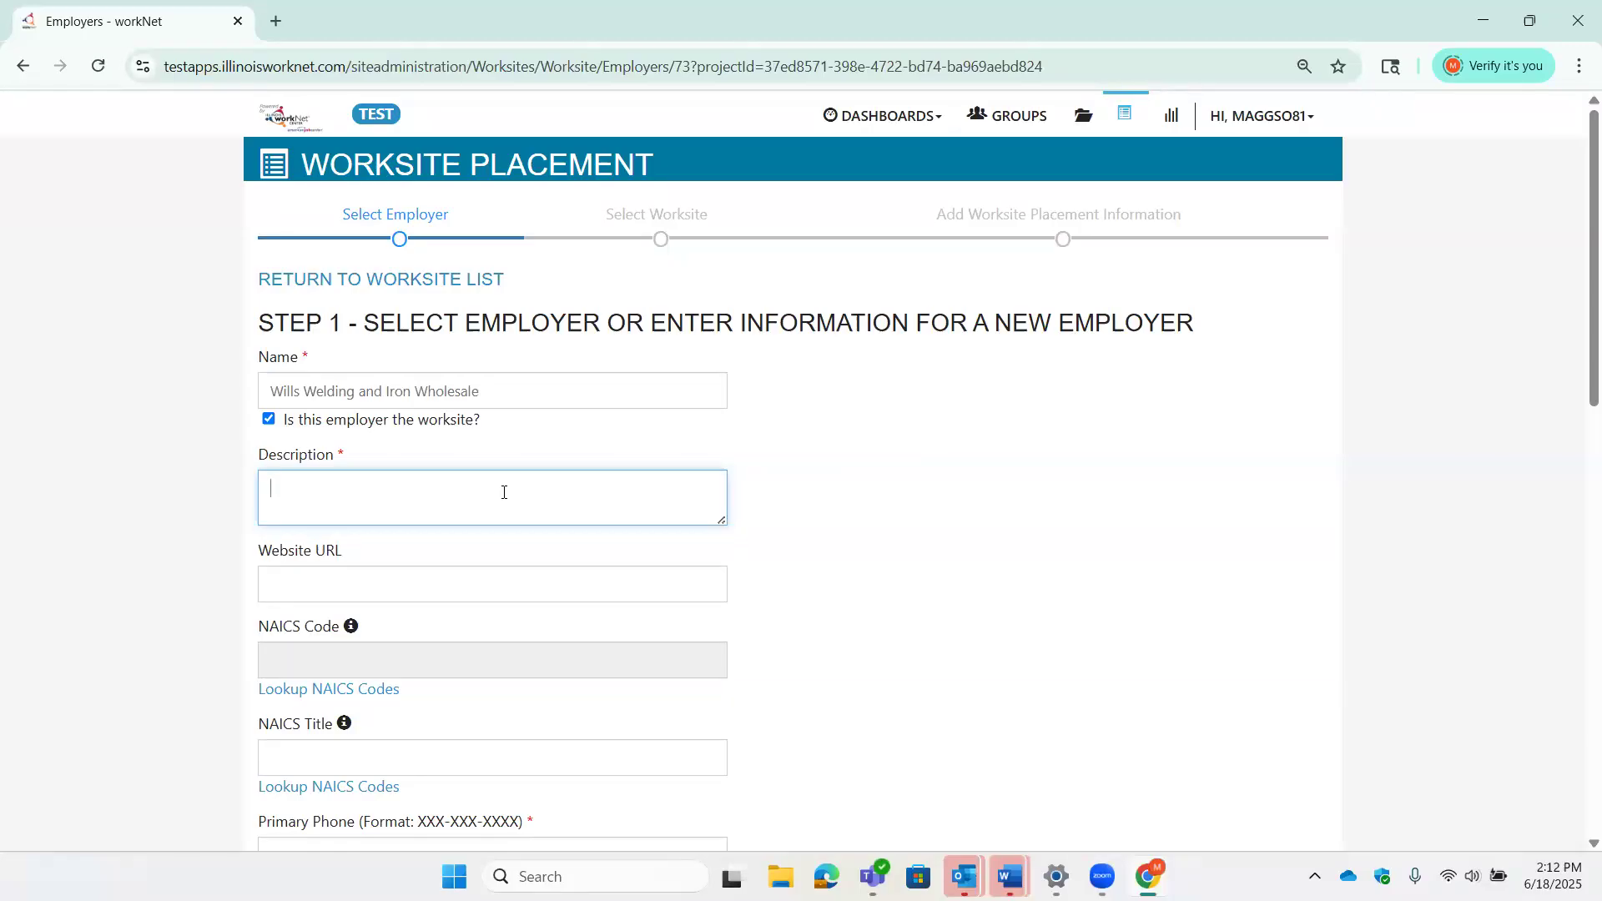
{"action": "type", "text": "Welding and Iron sales"}
{"action": "scroll", "coordinate": [860, 511], "scroll_direction": "down", "scroll_amount": 2}
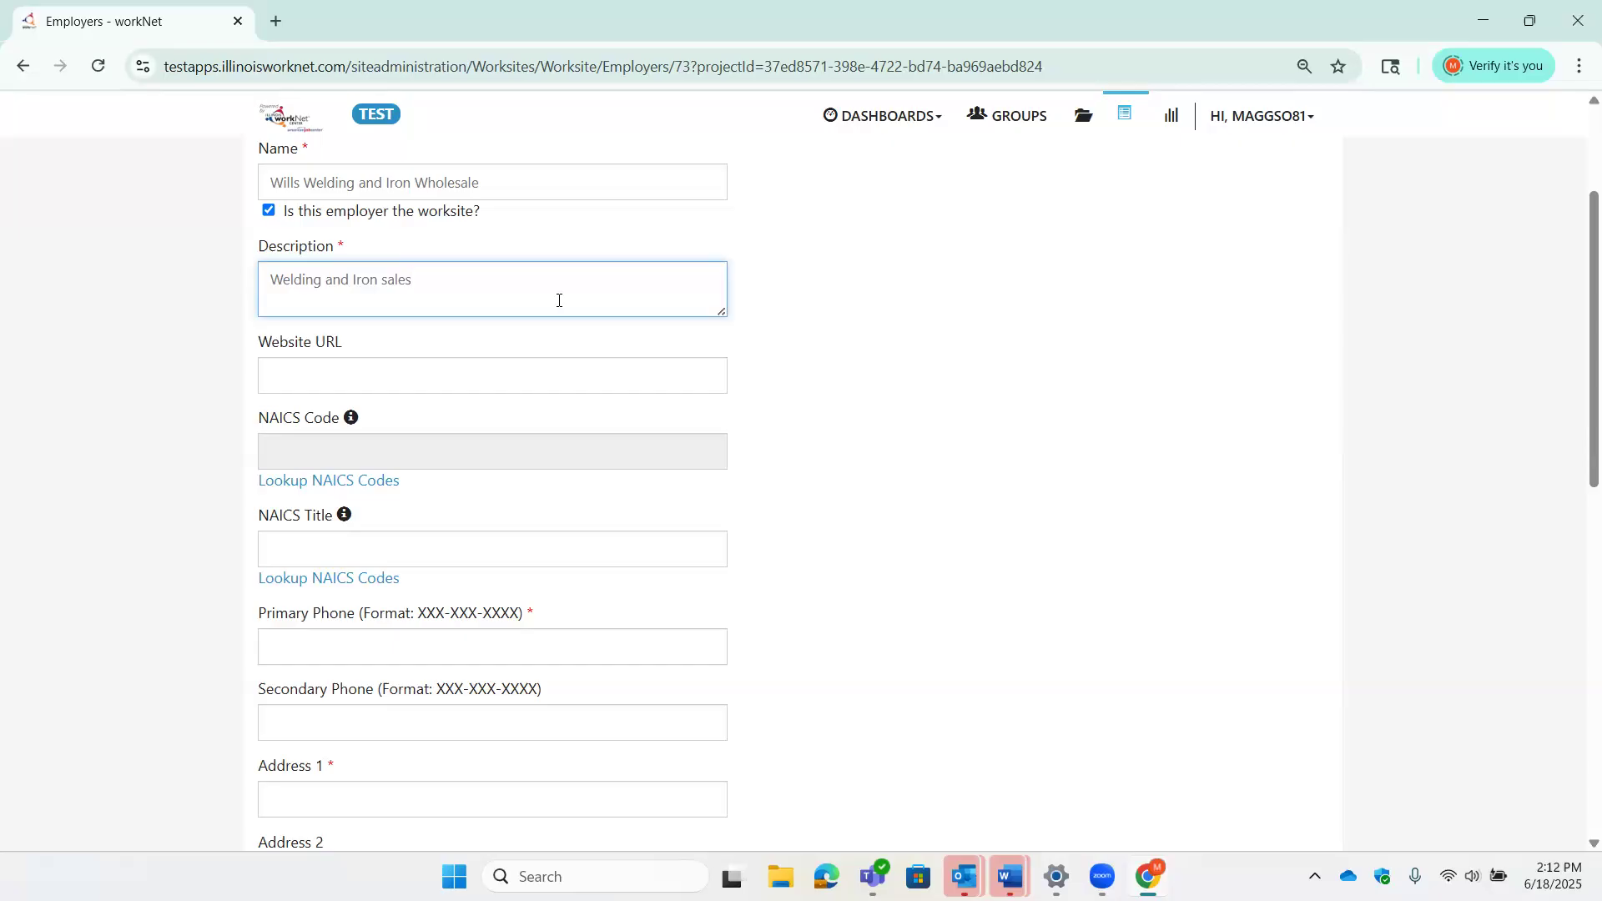
- Move to the Website URL field and dismiss the NAICS Code explanation
{"action": "left_click", "coordinate": [617, 371]}
{"action": "scroll", "coordinate": [835, 382], "scroll_direction": "down", "scroll_amount": 1}
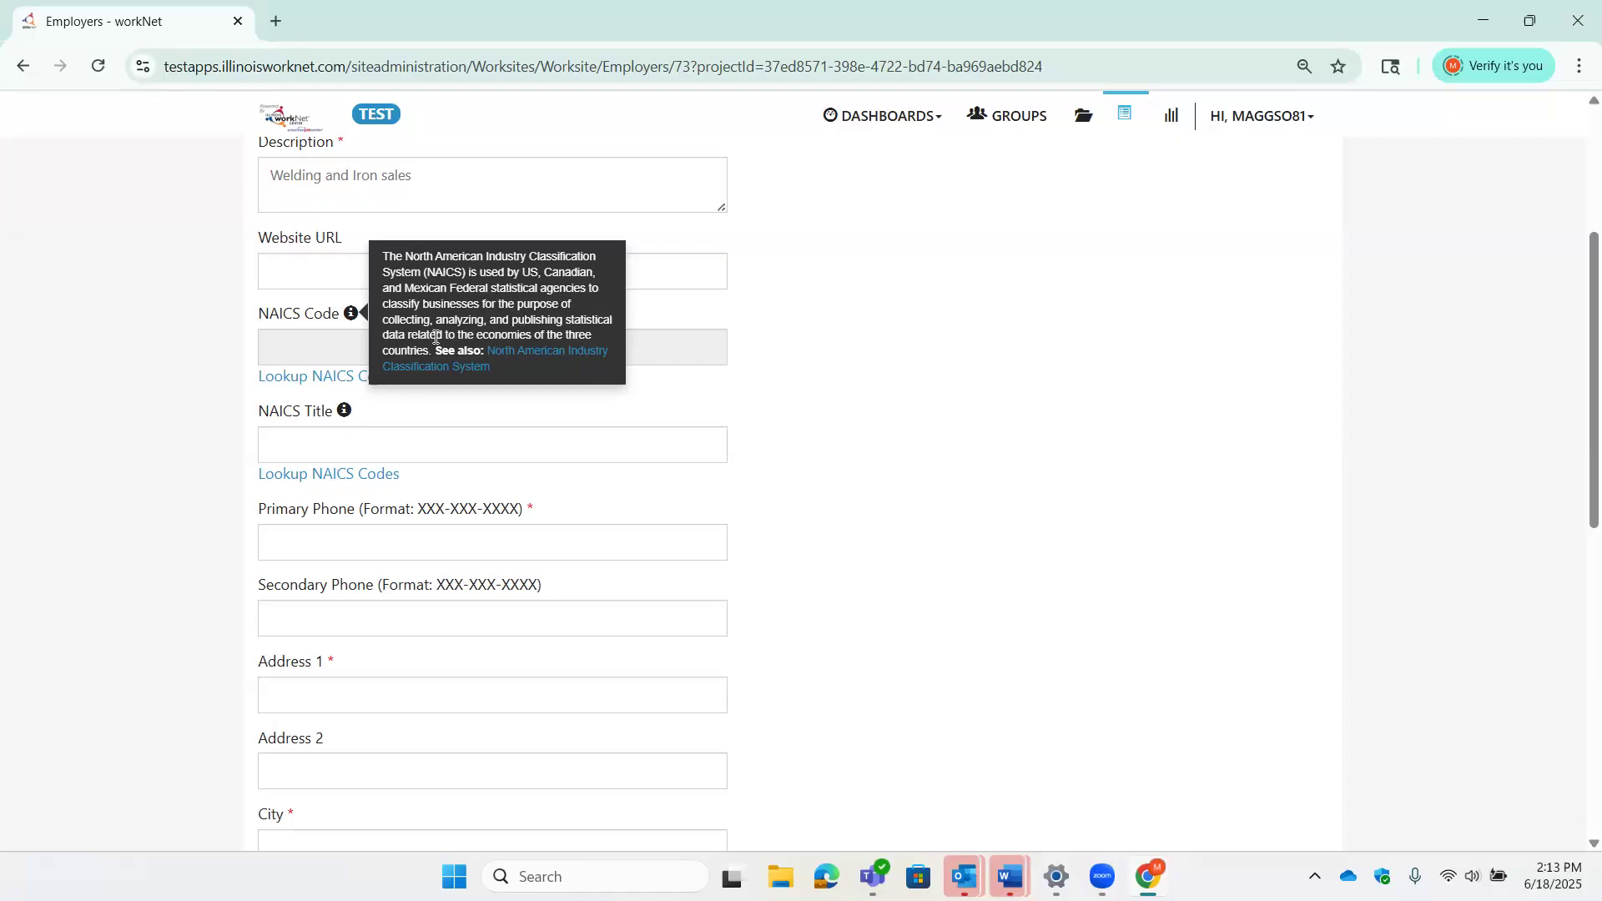
{"action": "left_click", "coordinate": [352, 317]}
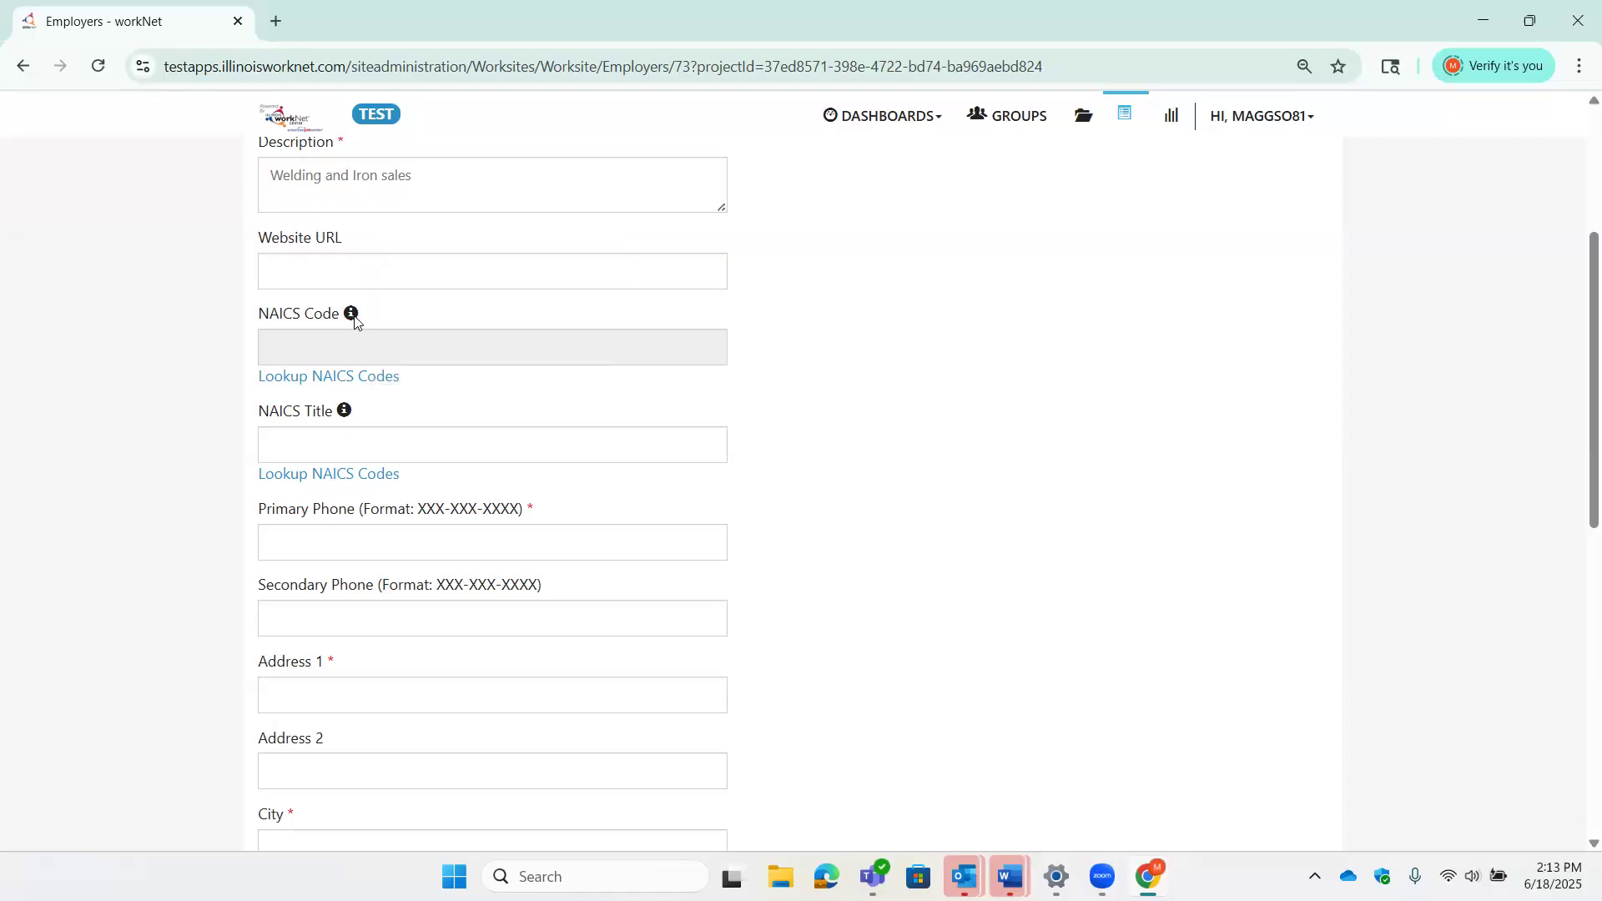
- Search NAICS codes for 'Welding' and select 333992 – Welding and Soldering Equipment Manufacturing
{"action": "left_click", "coordinate": [368, 383]}
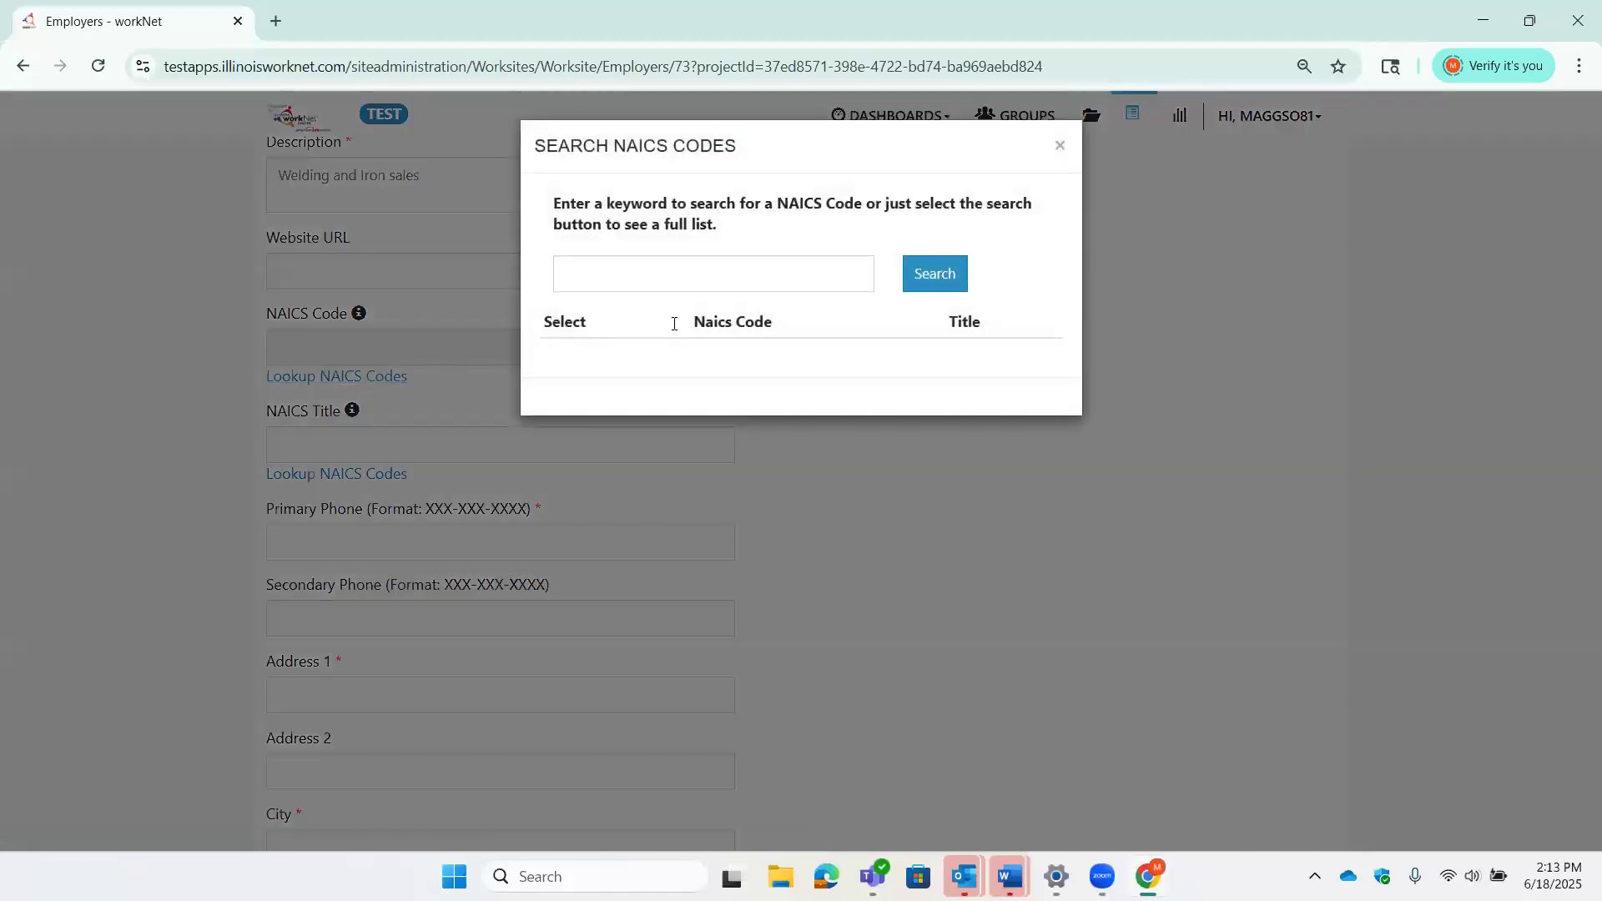
{"action": "left_click", "coordinate": [842, 268]}
{"action": "type", "text": "Welding"}
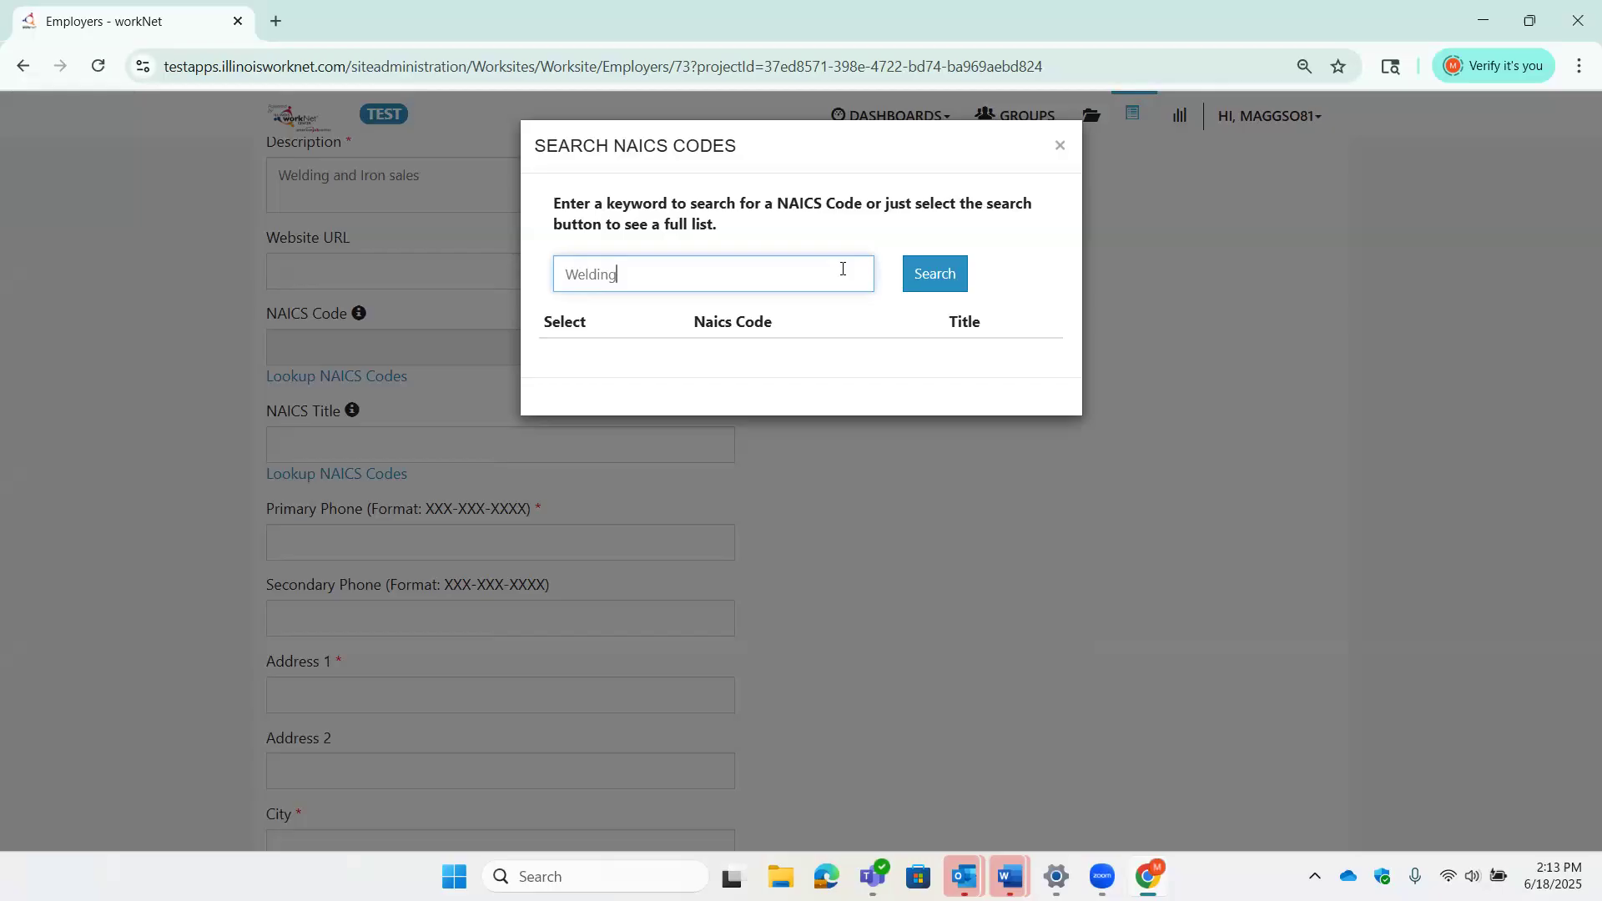
{"action": "left_click", "coordinate": [929, 287]}
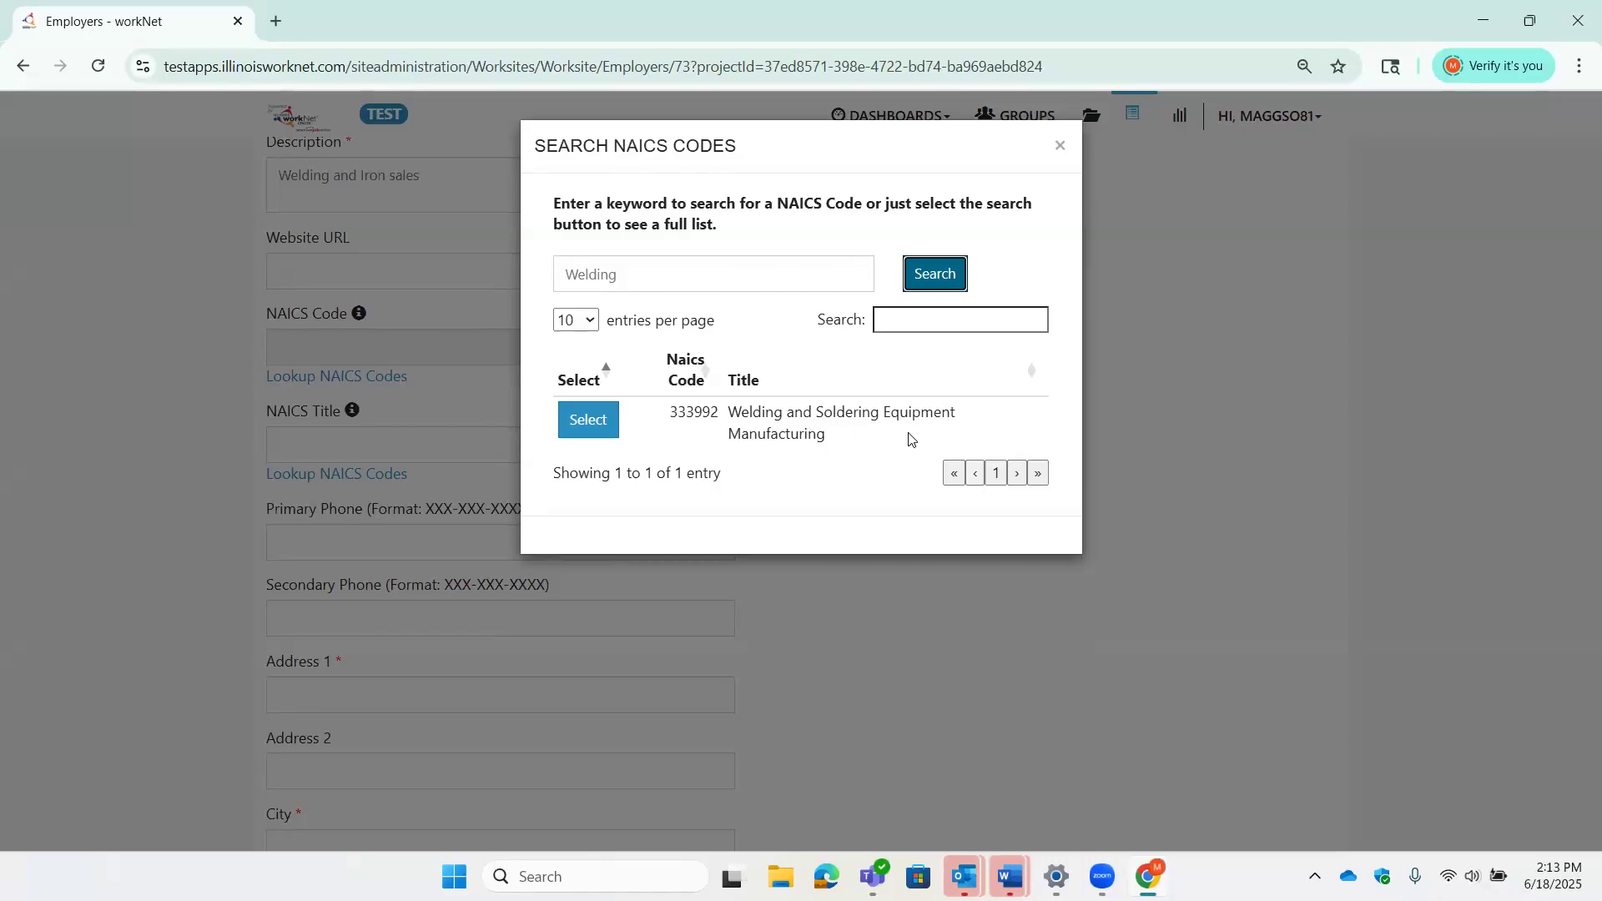
{"action": "left_click", "coordinate": [588, 423]}
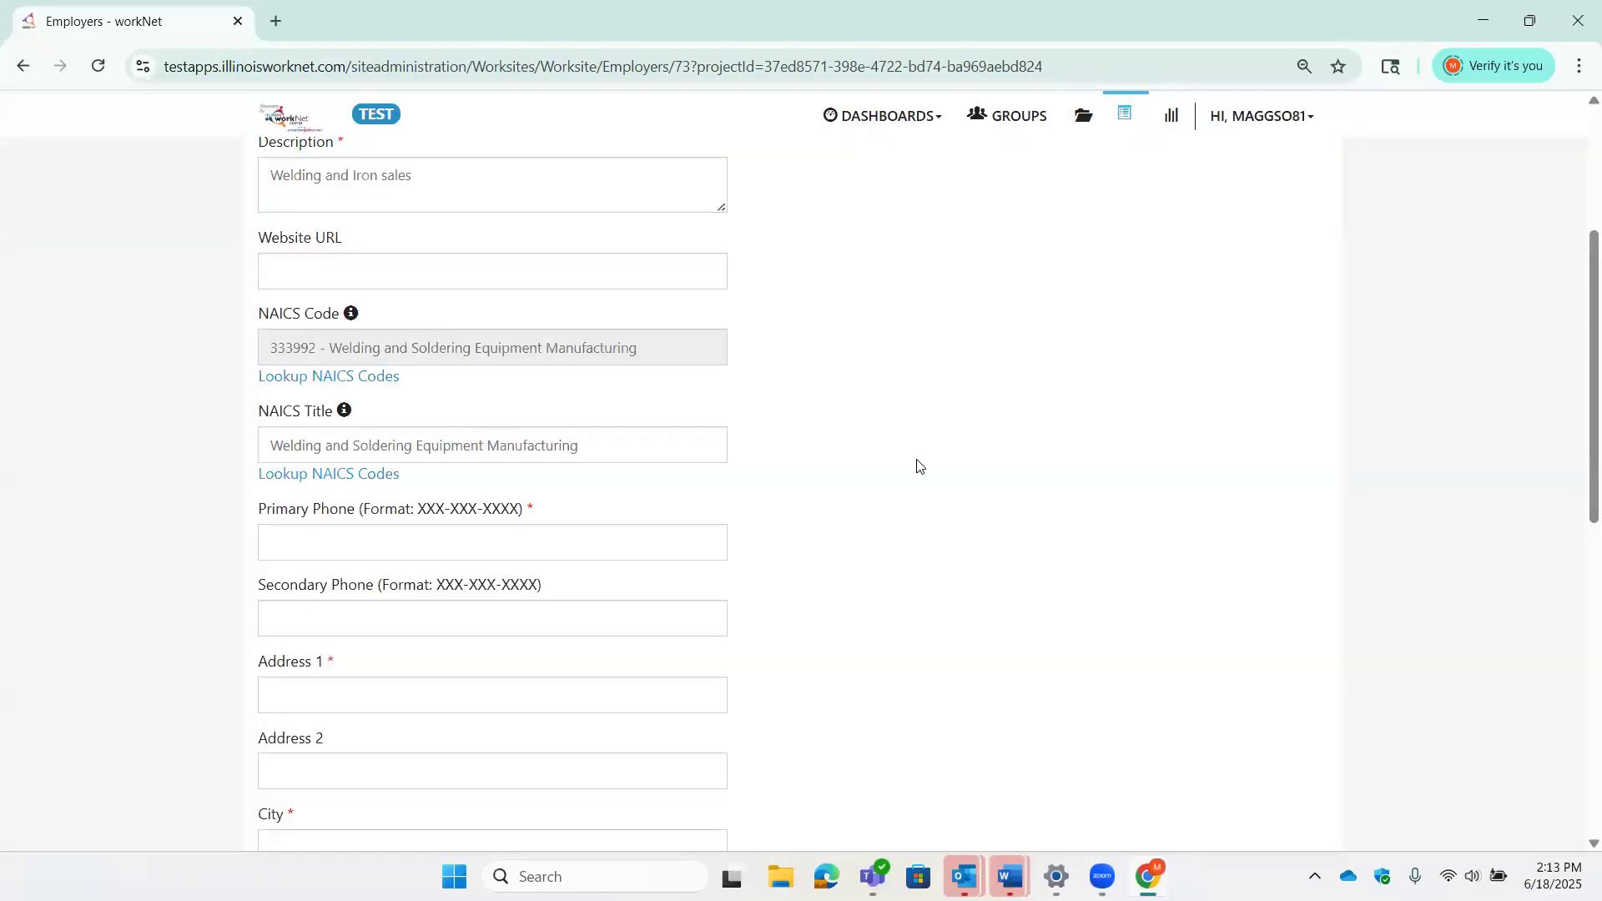
{"action": "scroll", "coordinate": [914, 467], "scroll_direction": "down", "scroll_amount": 2}
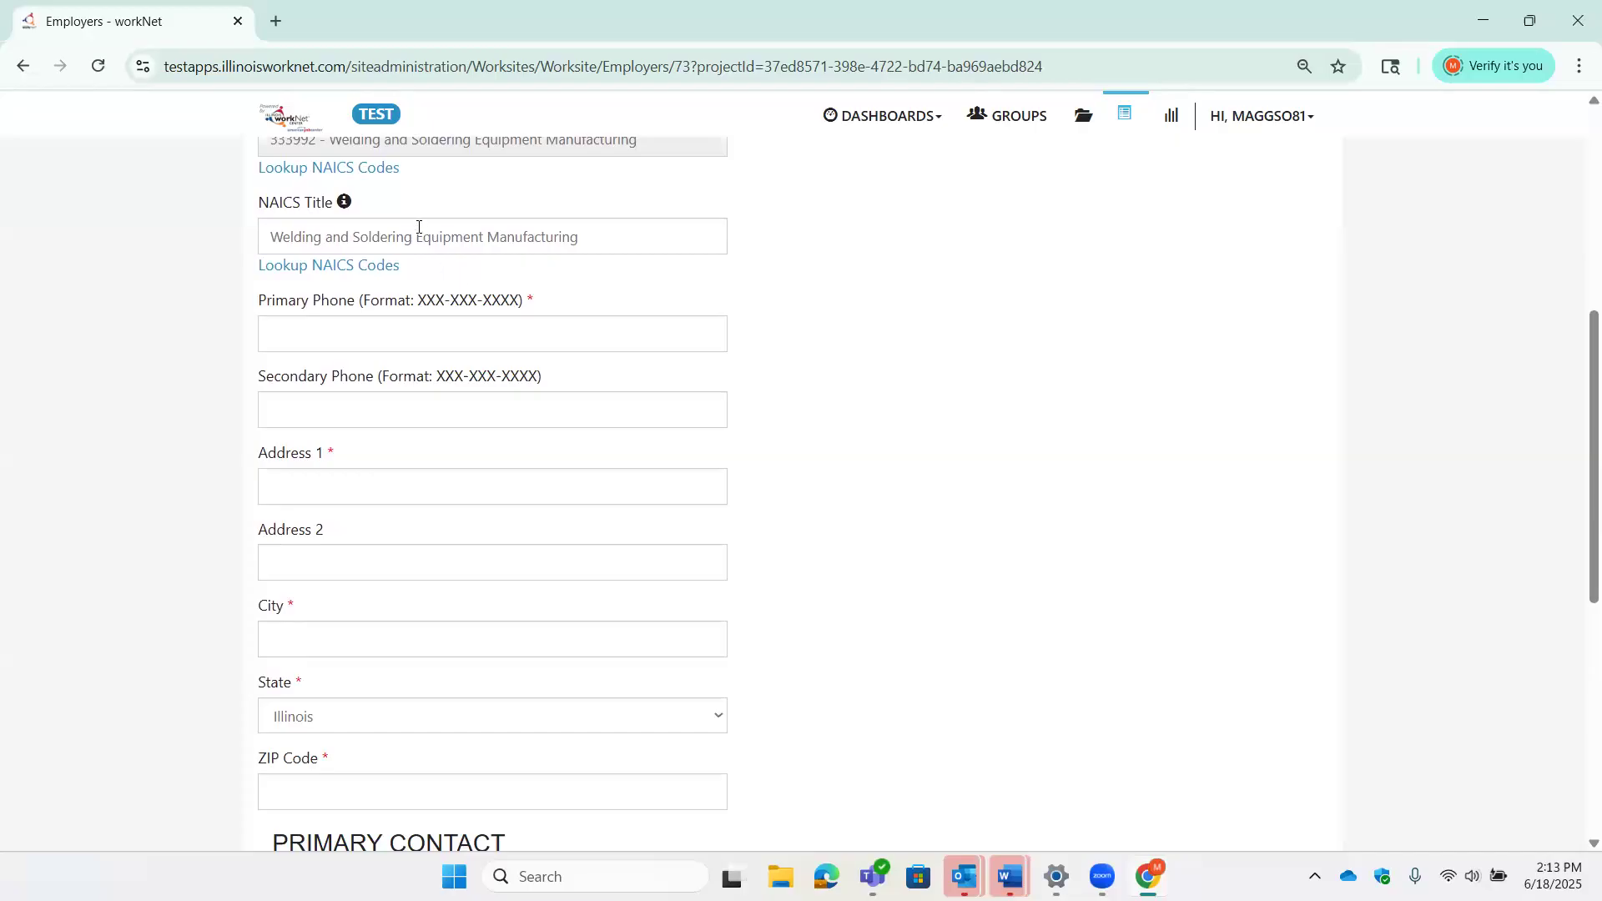
- Enter the employer's primary phone number
{"action": "scroll", "coordinate": [449, 231], "scroll_direction": "up", "scroll_amount": 1}
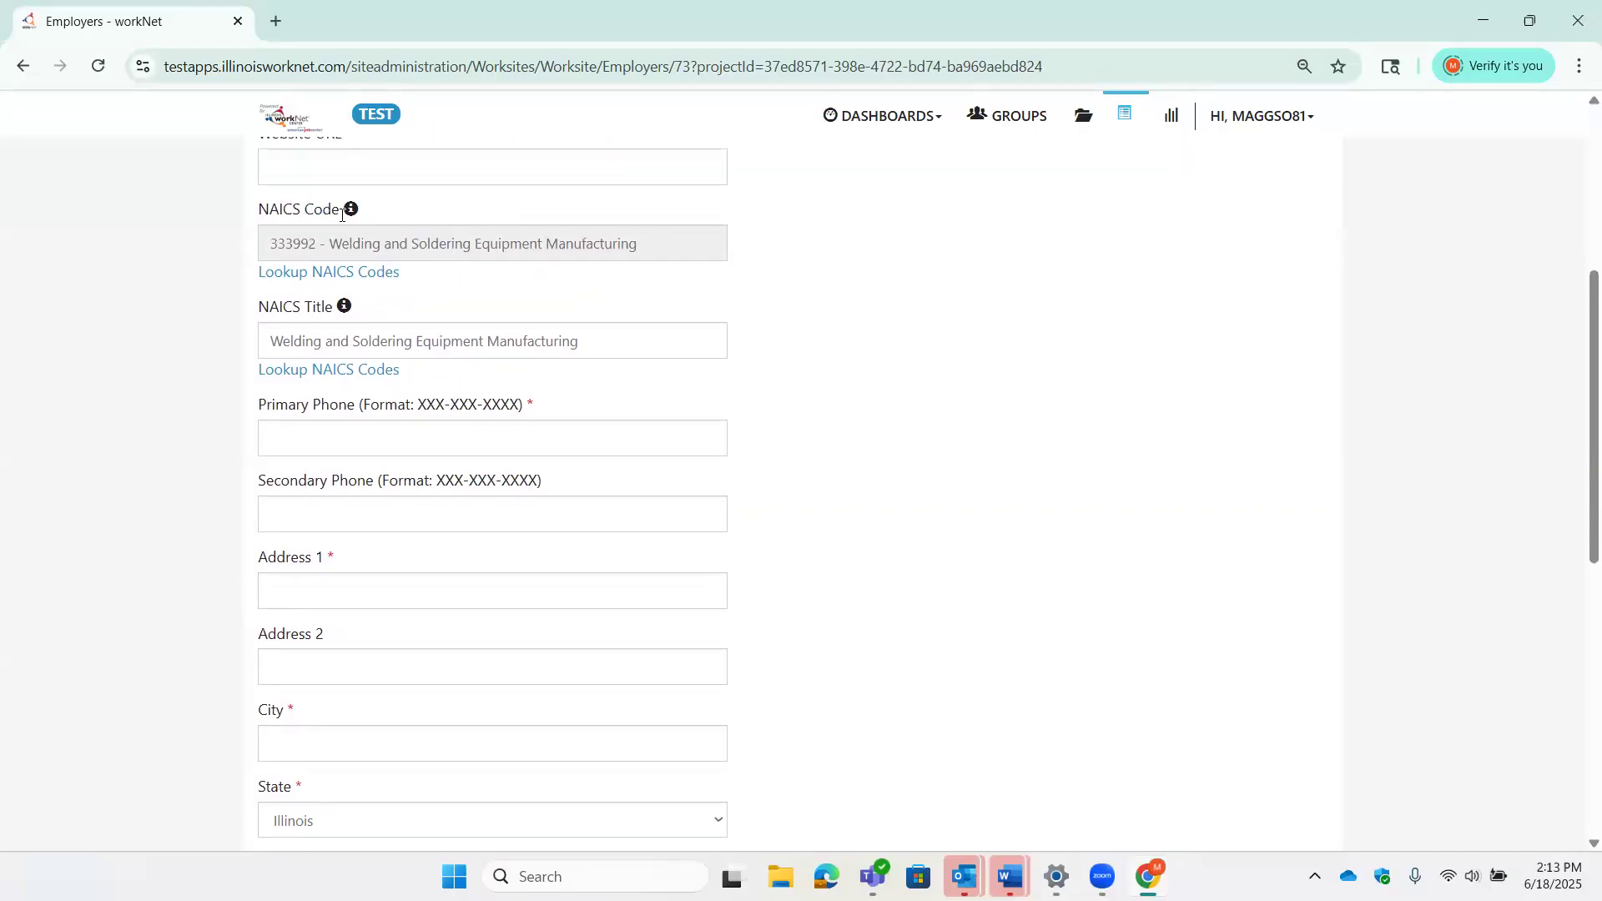
{"action": "scroll", "coordinate": [536, 337], "scroll_direction": "down", "scroll_amount": 1}
{"action": "left_click", "coordinate": [522, 331]}
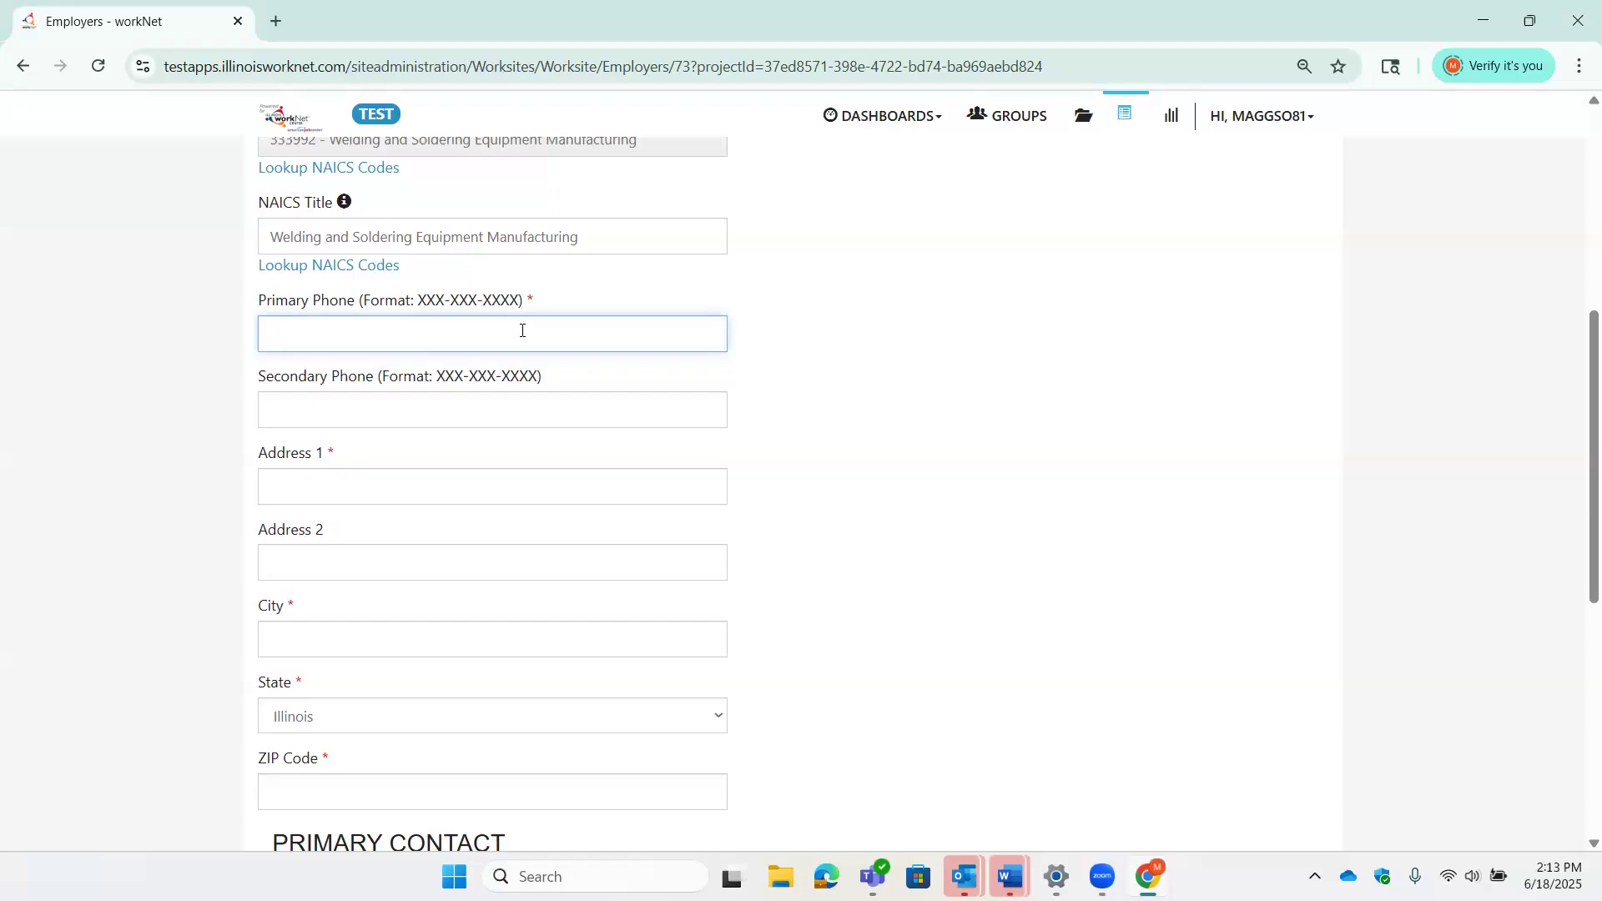
{"action": "scroll", "coordinate": [617, 471], "scroll_direction": "down", "scroll_amount": 1}
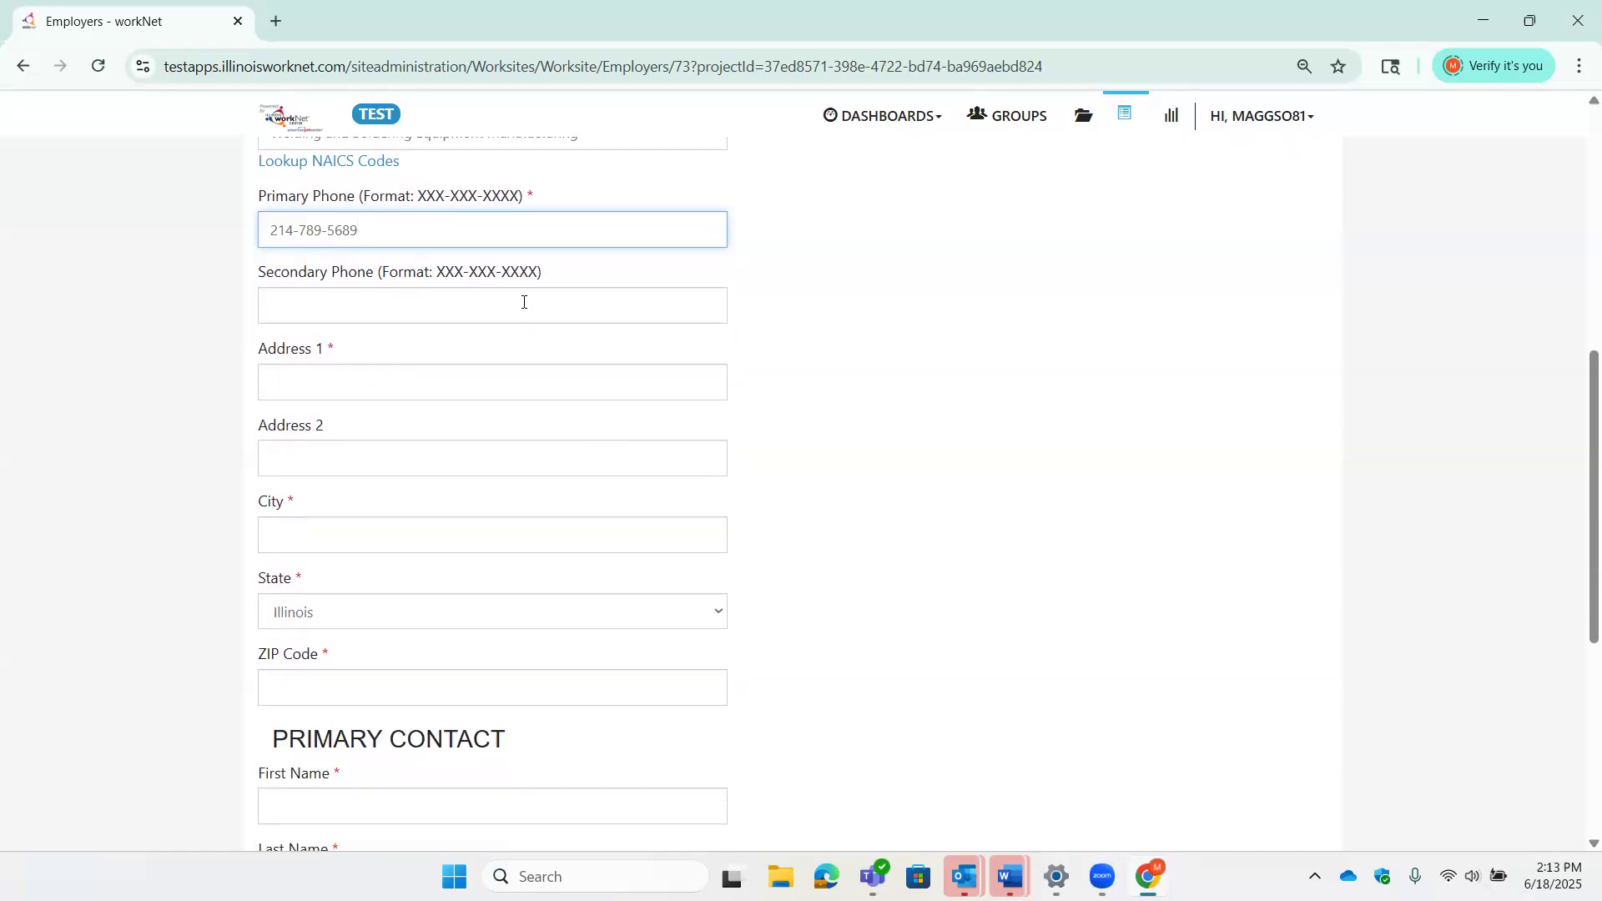
- Fill in the employer's street address, city and ZIP code
{"action": "left_click", "coordinate": [555, 375]}
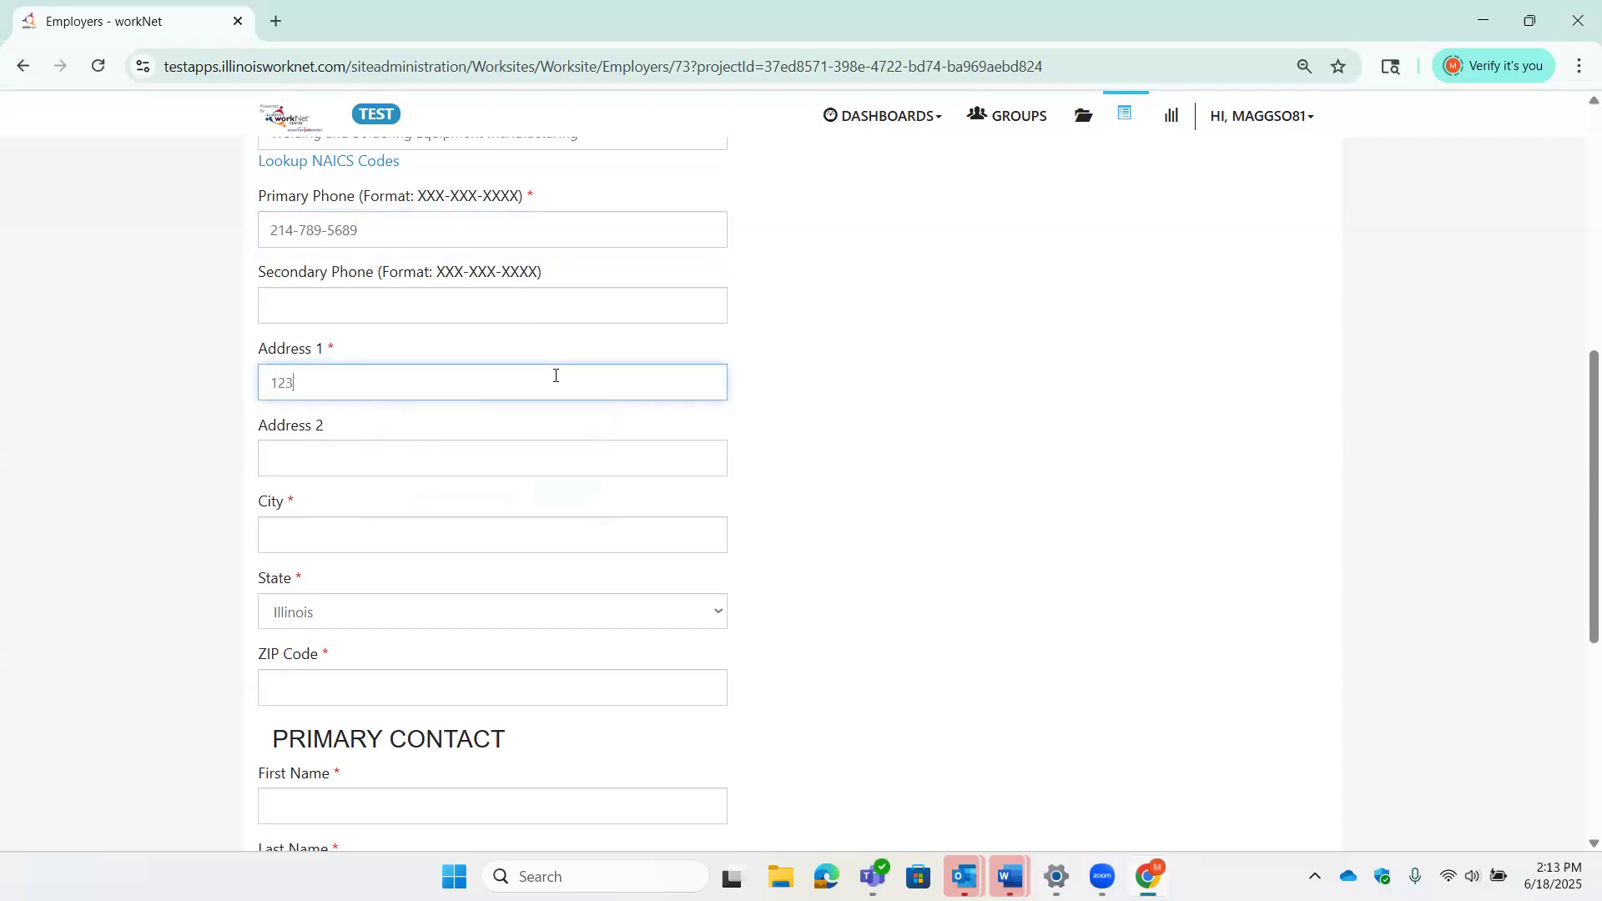
{"action": "key", "text": "Tab"}
{"action": "key", "text": "Tab"}
{"action": "key", "text": "Tab"}
{"action": "key", "text": "Tab"}
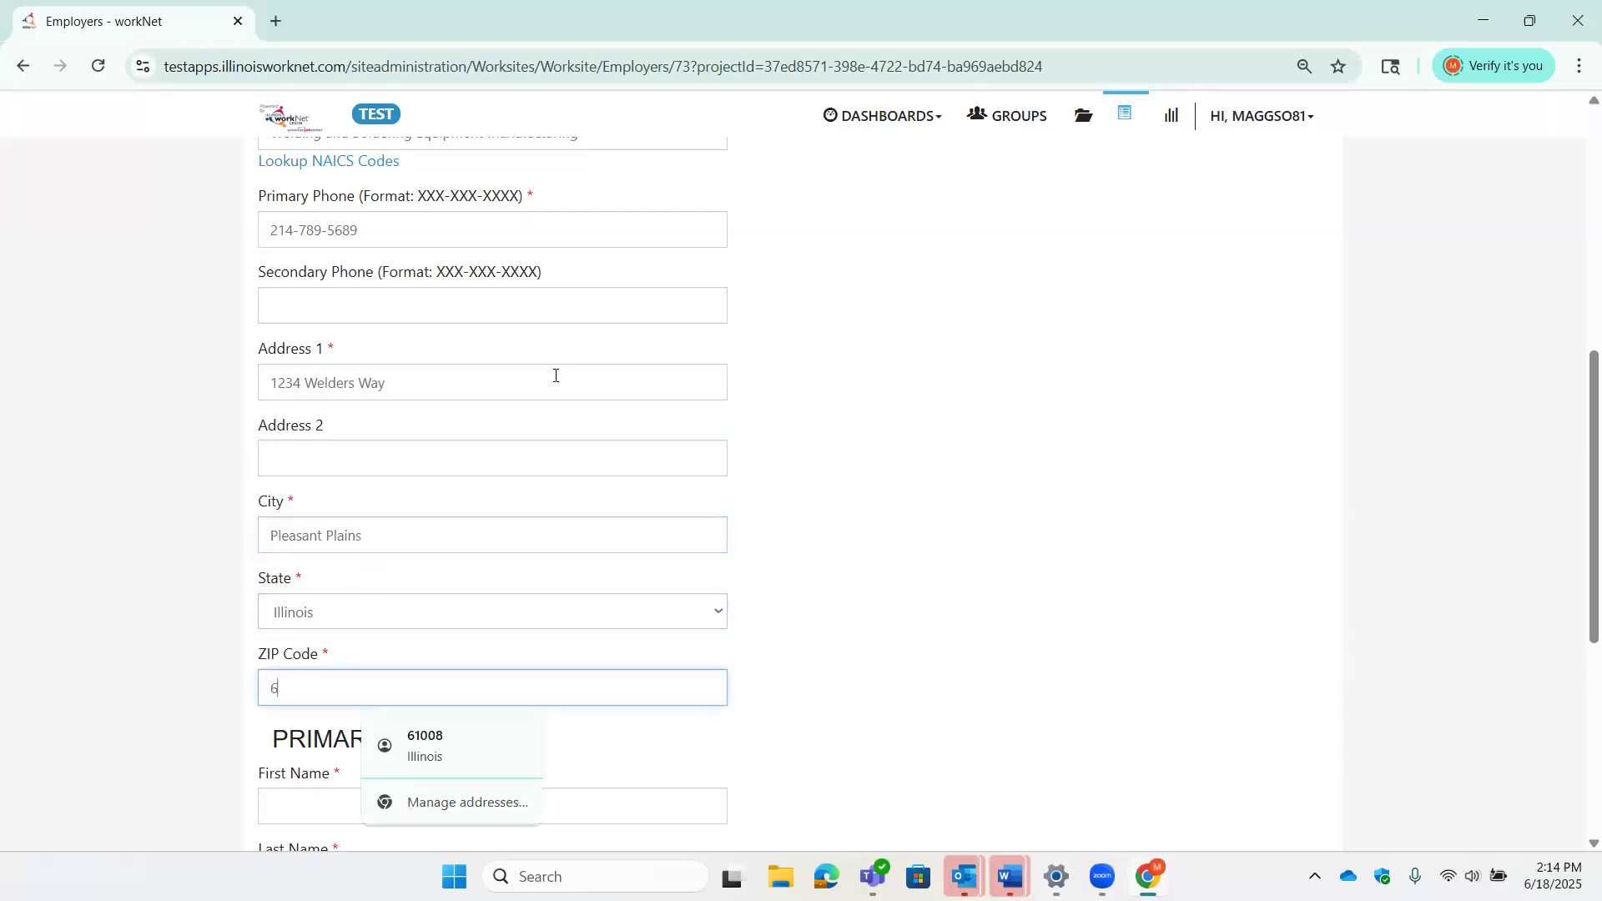
{"action": "scroll", "coordinate": [1057, 429], "scroll_direction": "down", "scroll_amount": 2}
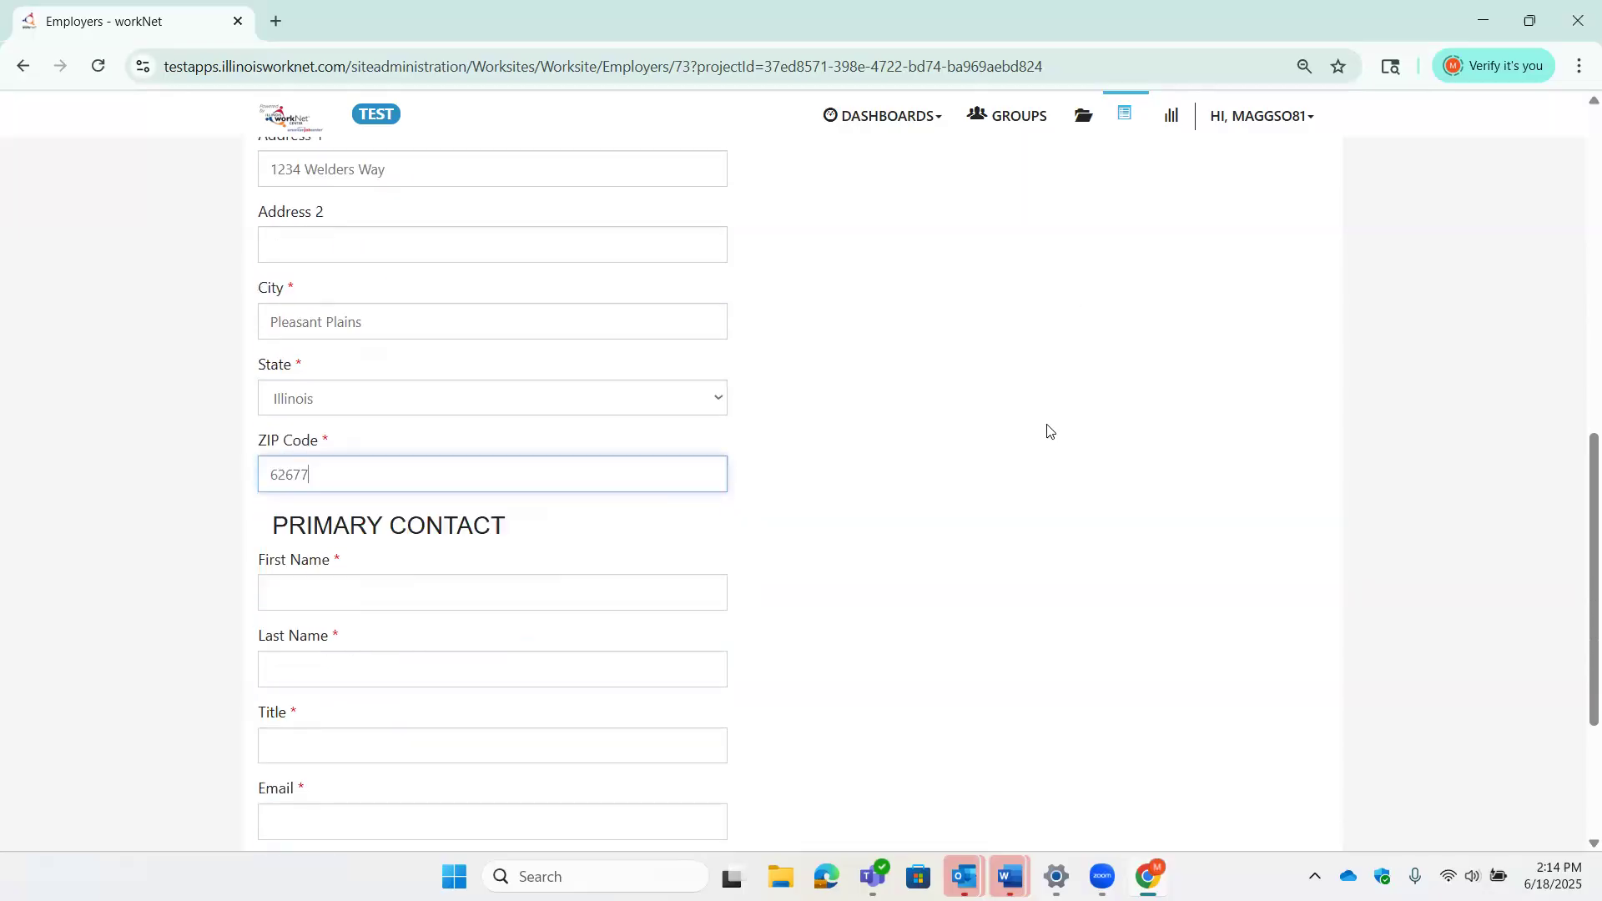
{"action": "scroll", "coordinate": [1050, 431], "scroll_direction": "down", "scroll_amount": 3}
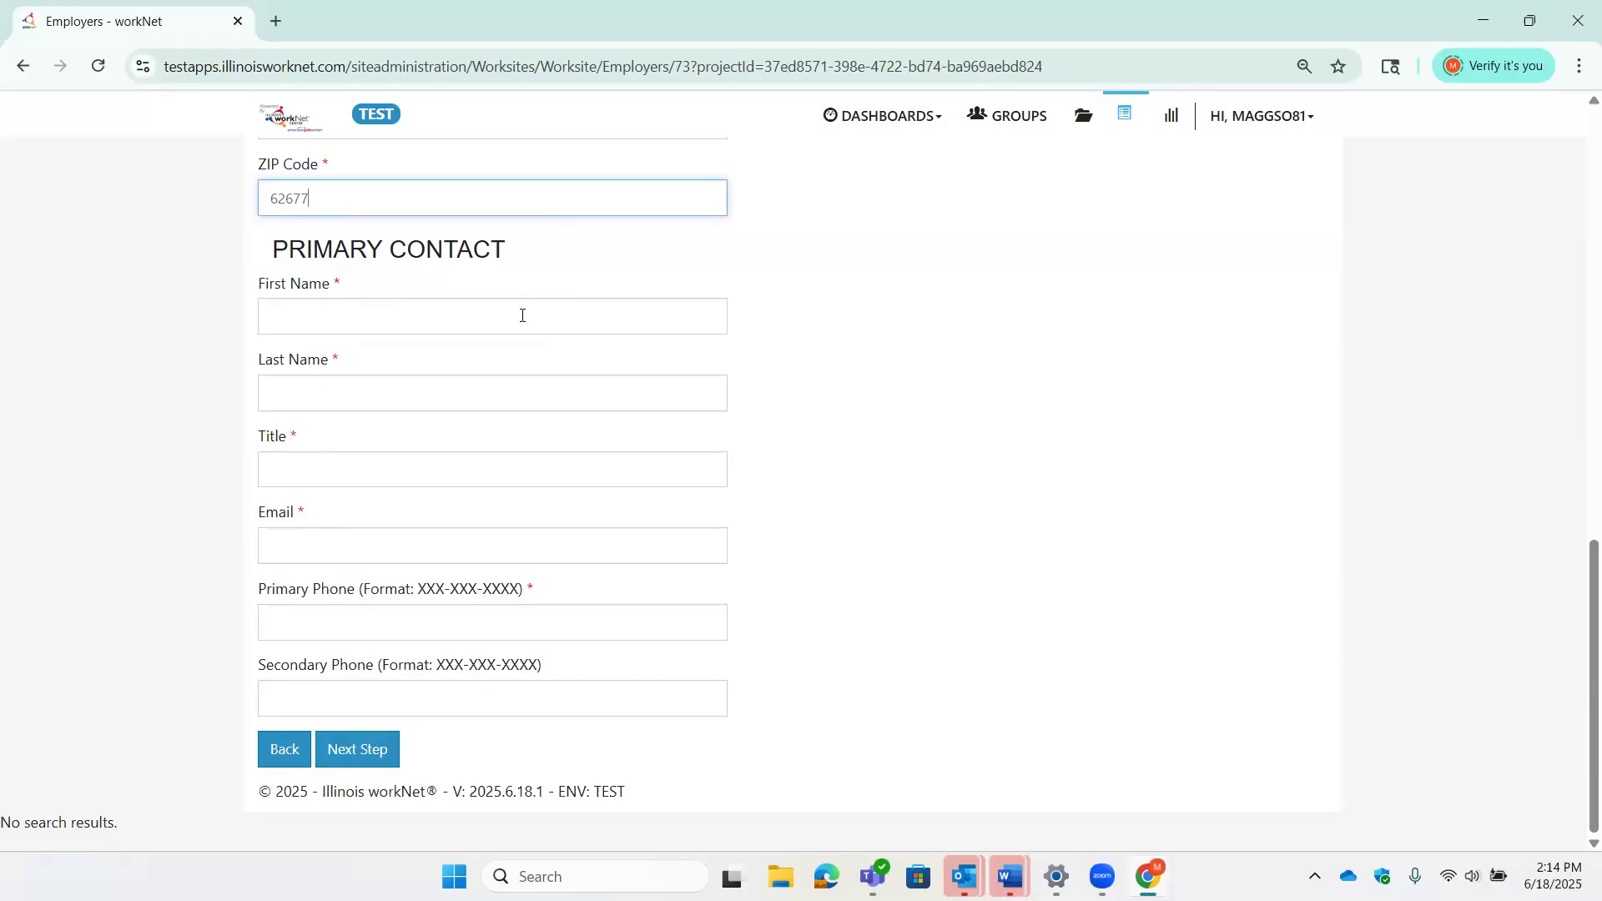
- Enter the contact's first and last name, title Manager, e-mail address and phone number
{"action": "left_click", "coordinate": [522, 316]}
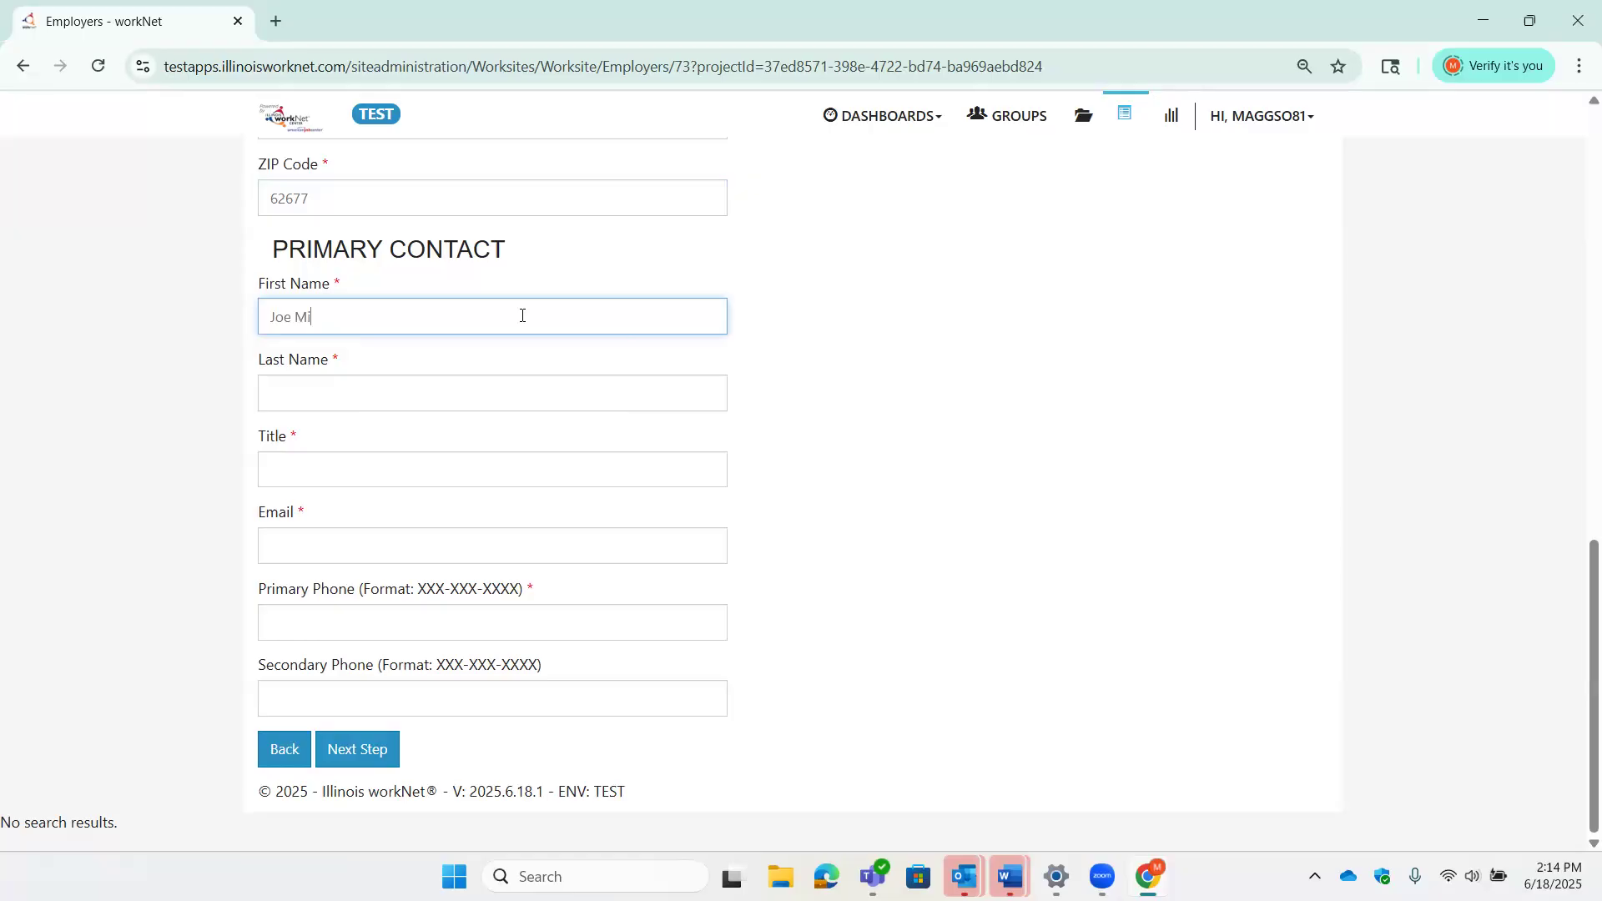
{"action": "key", "text": "Tab"}
{"action": "key", "text": "Tab"}
{"action": "key", "text": "Tab"}
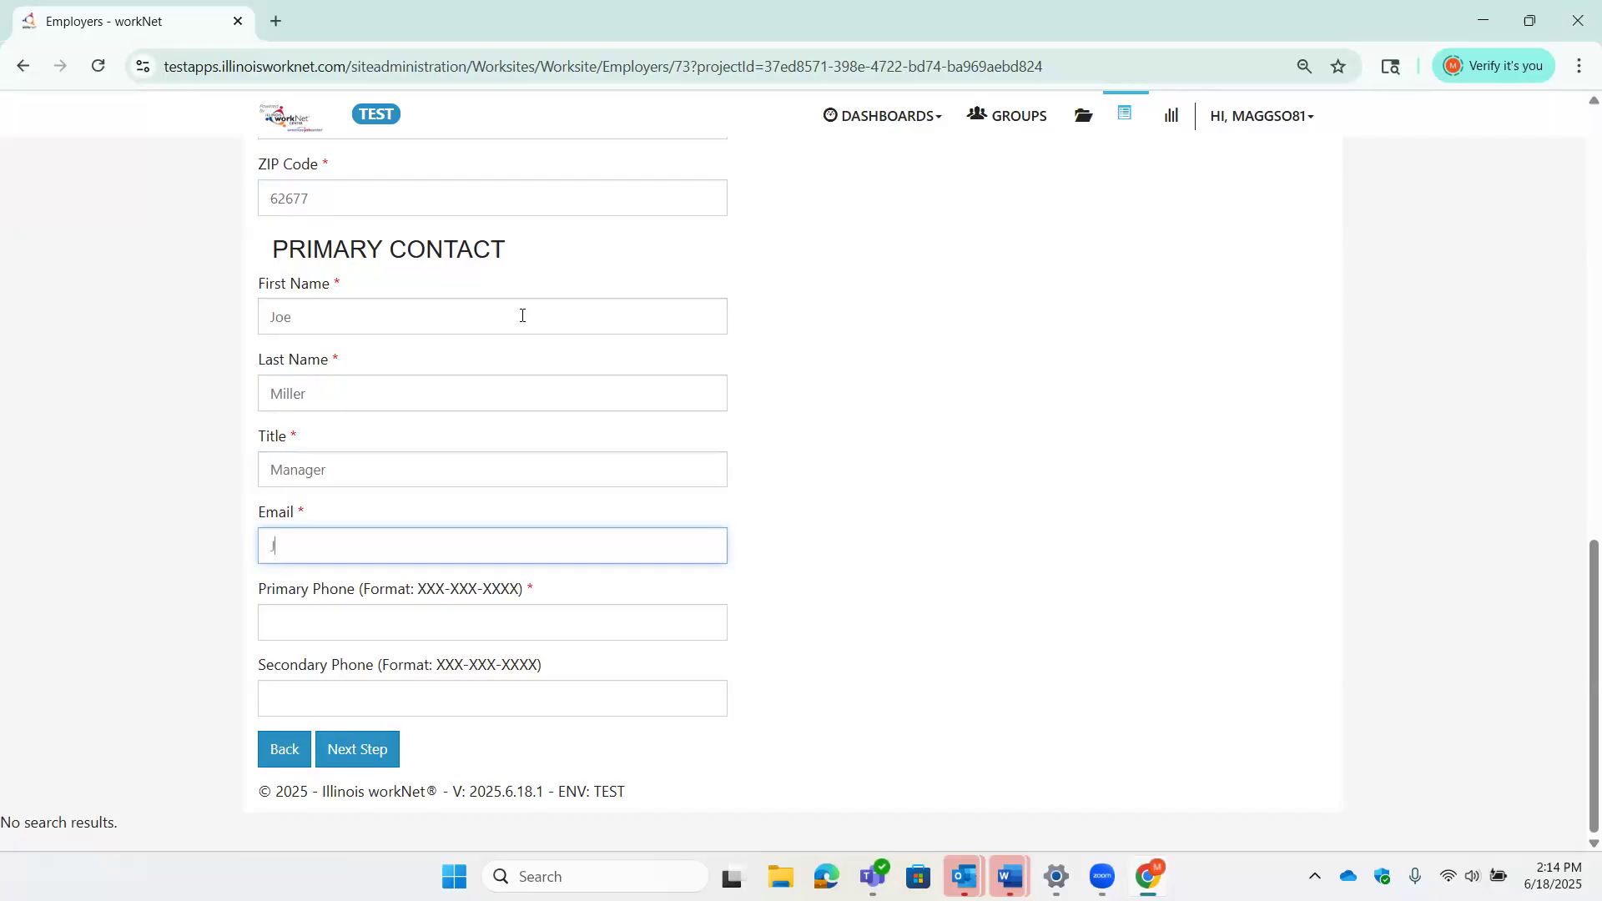
{"action": "key", "text": "Tab"}
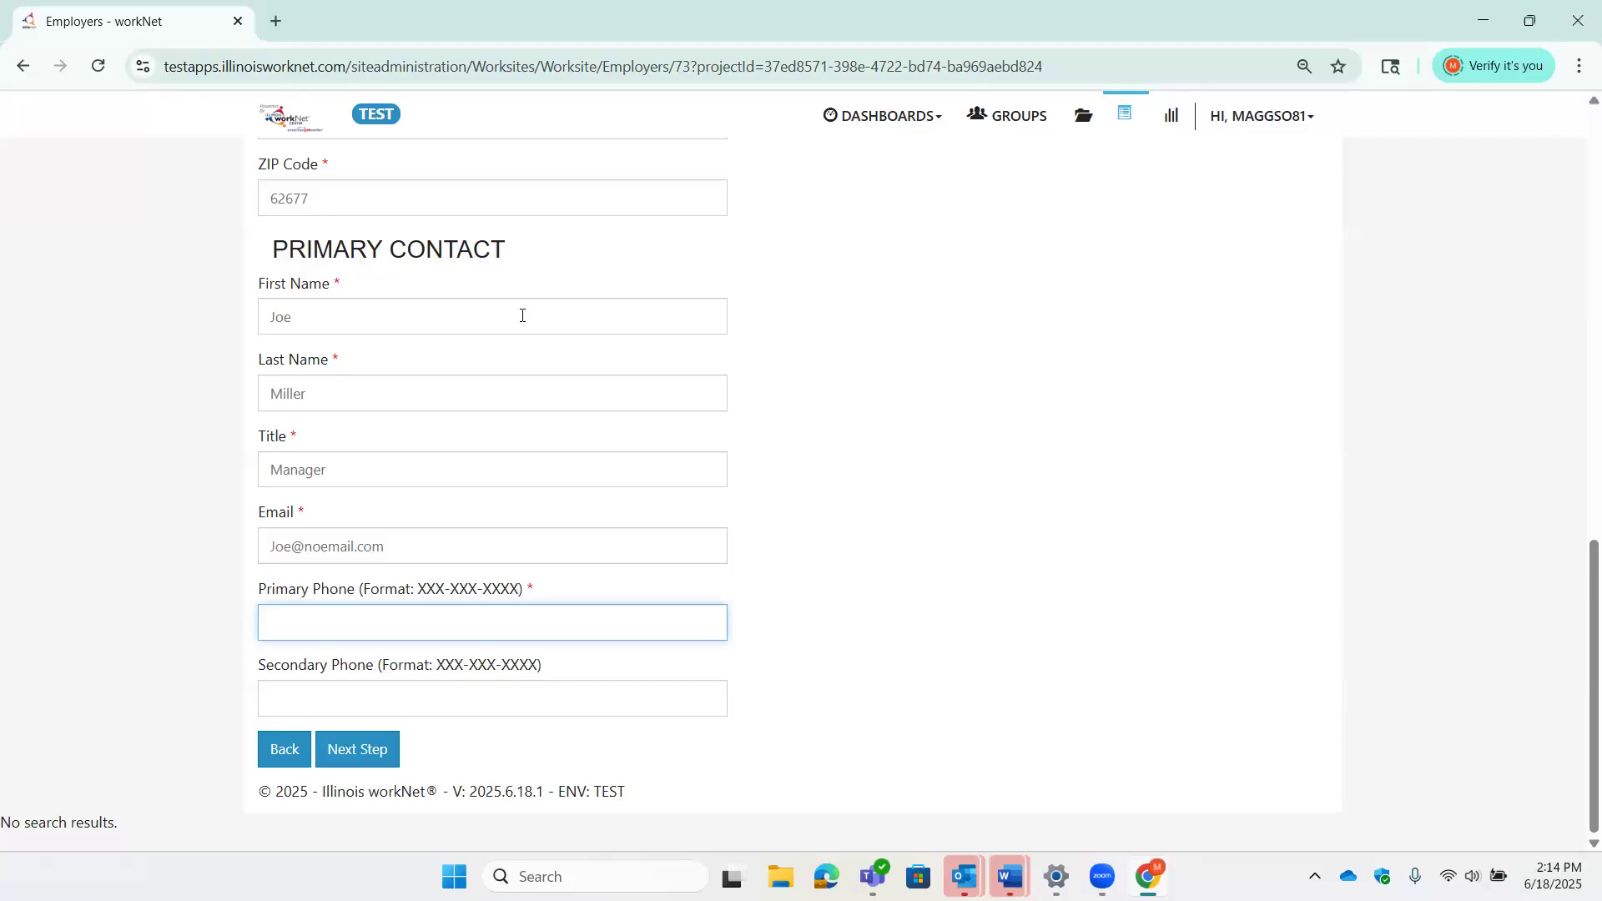
- Proceed to placement information and select SOC code 514122 after searching 'Welding'
{"action": "left_click", "coordinate": [389, 753]}
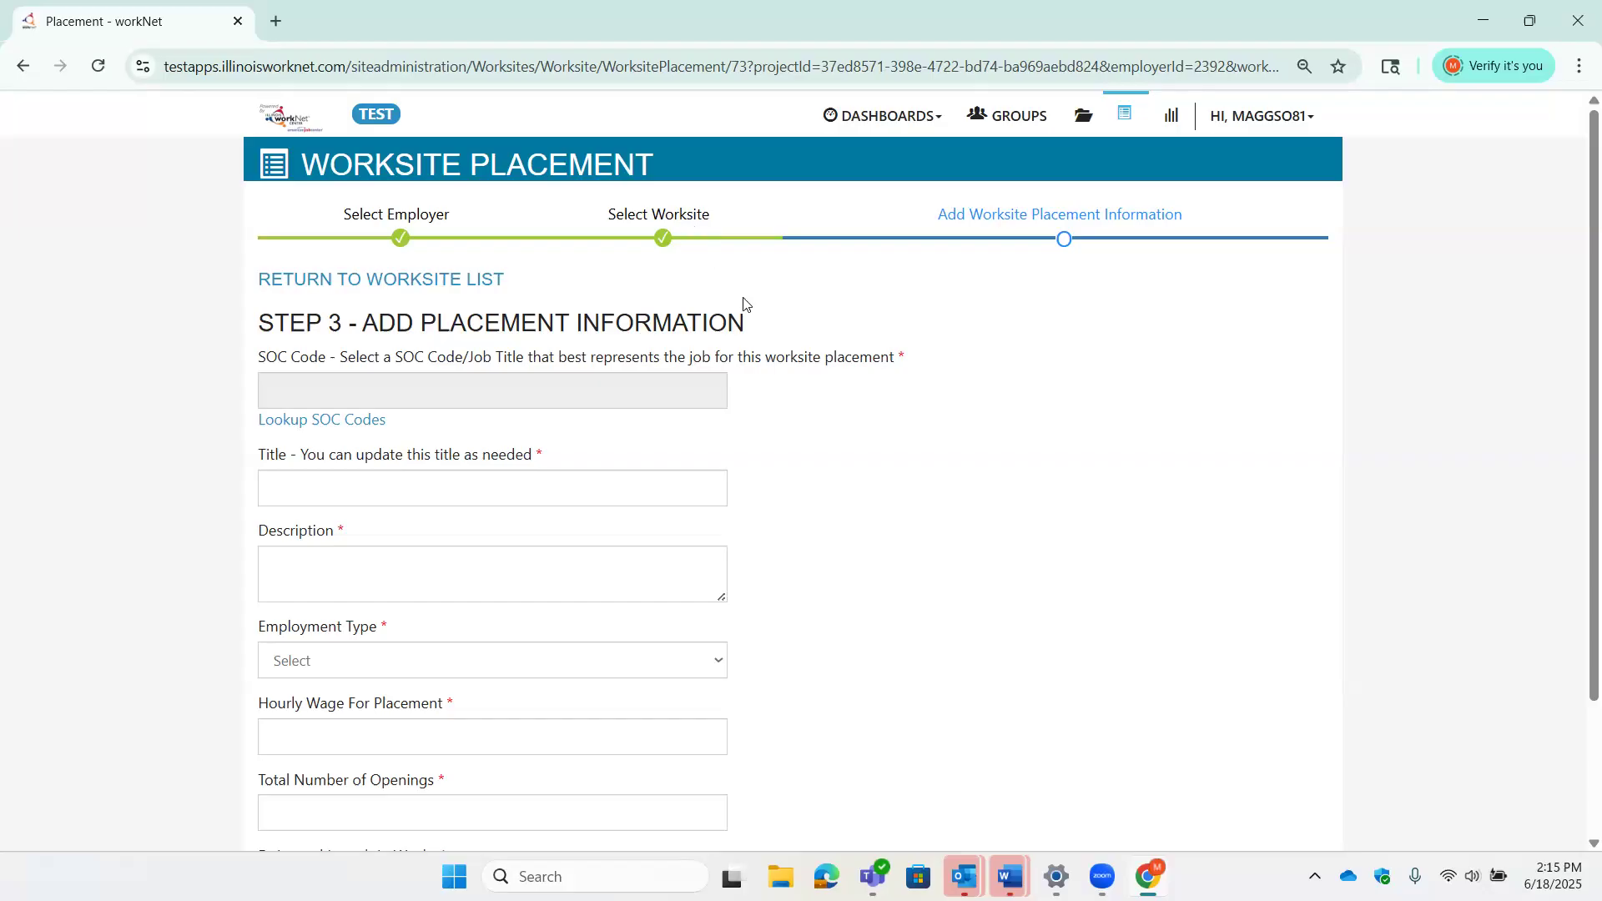
{"action": "scroll", "coordinate": [744, 309], "scroll_direction": "down", "scroll_amount": 1}
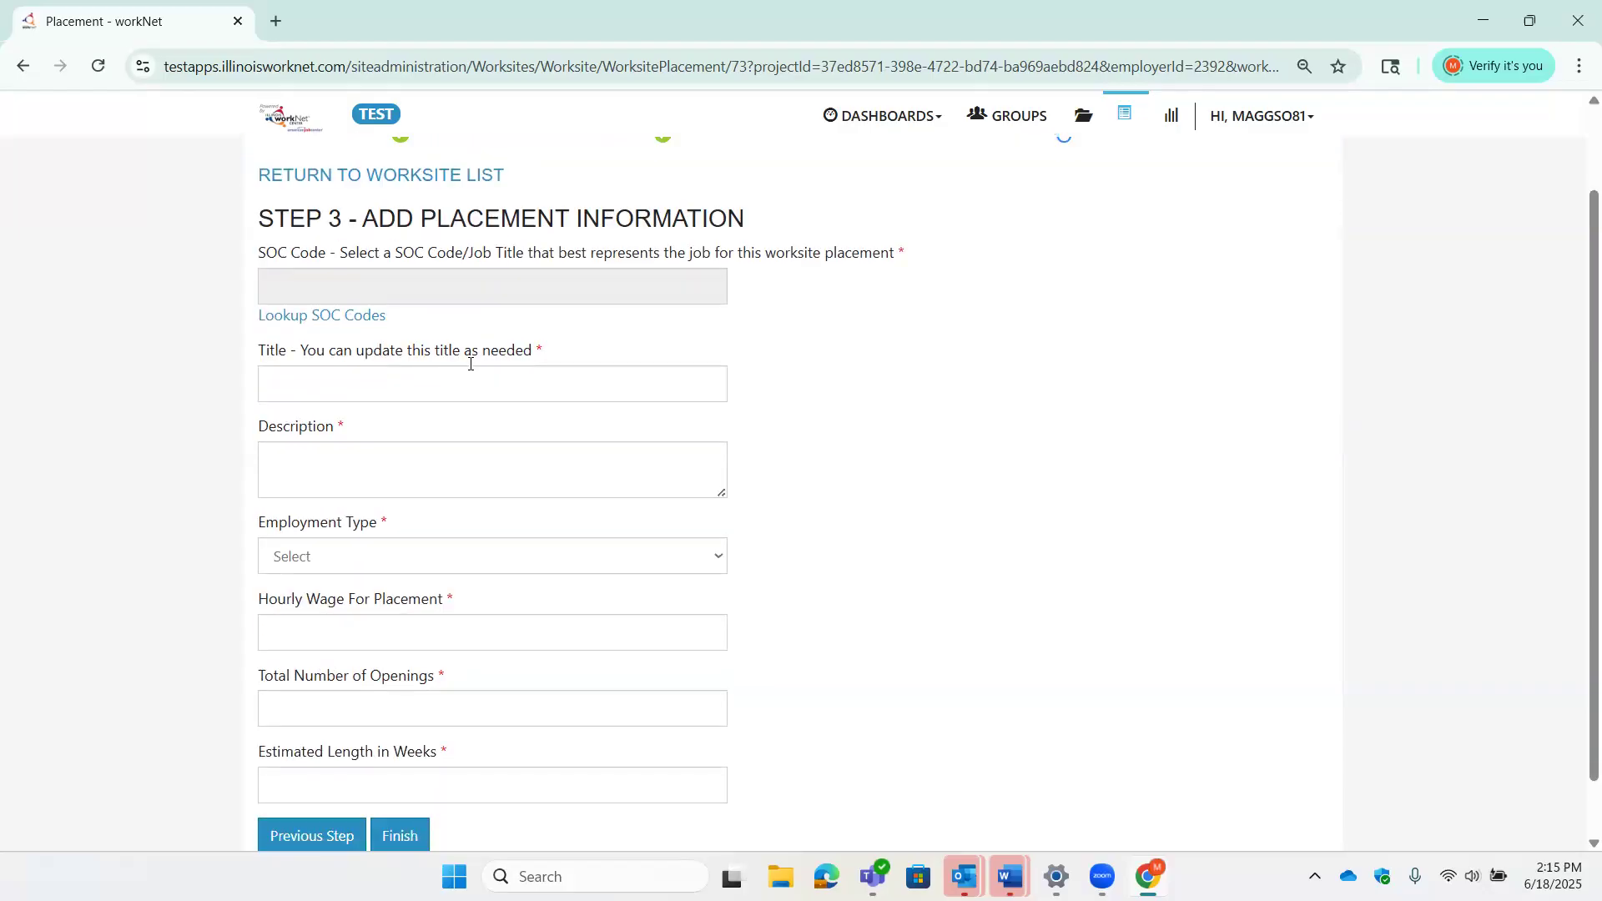
{"action": "left_click", "coordinate": [365, 317]}
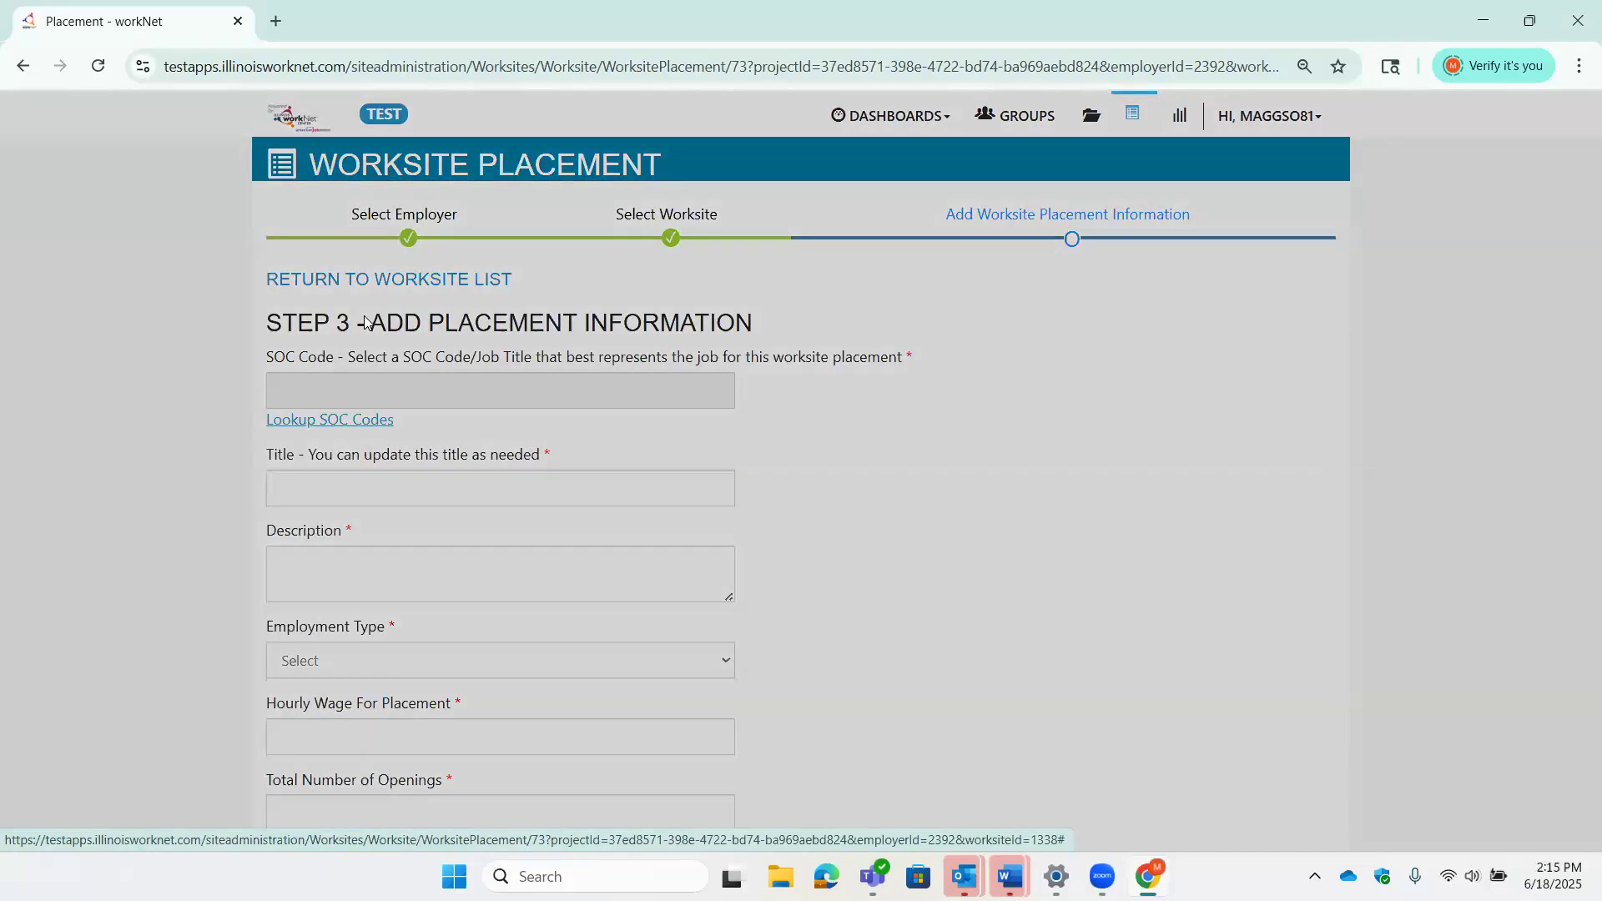
{"action": "left_click", "coordinate": [667, 280]}
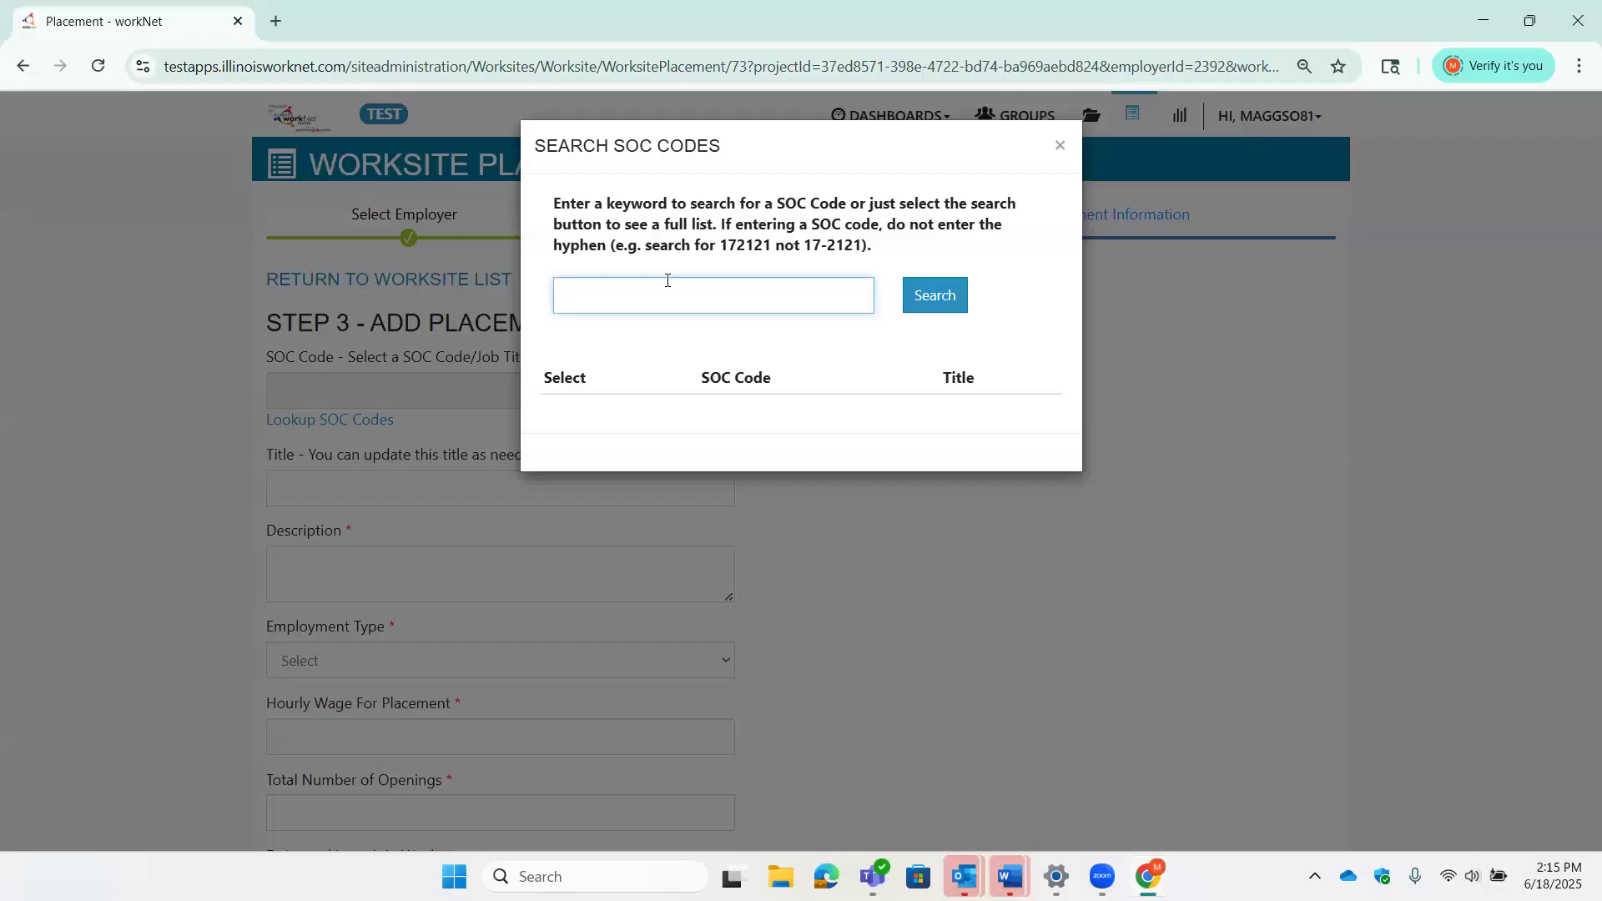
{"action": "type", "text": "Welding"}
{"action": "key", "text": "Return"}
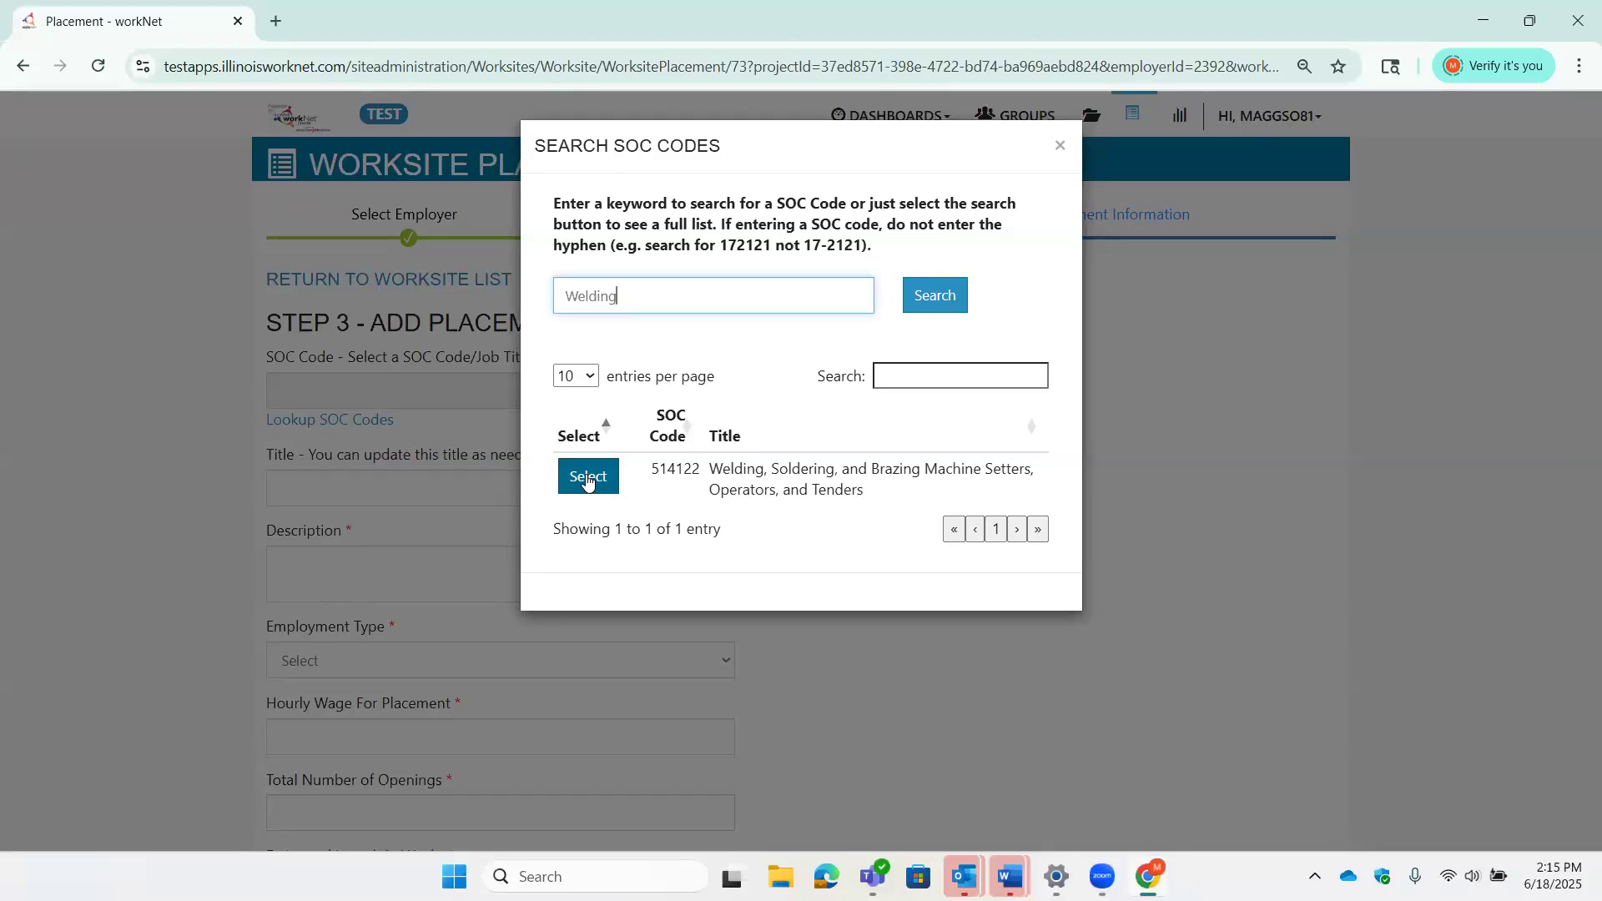
{"action": "left_click", "coordinate": [584, 478]}
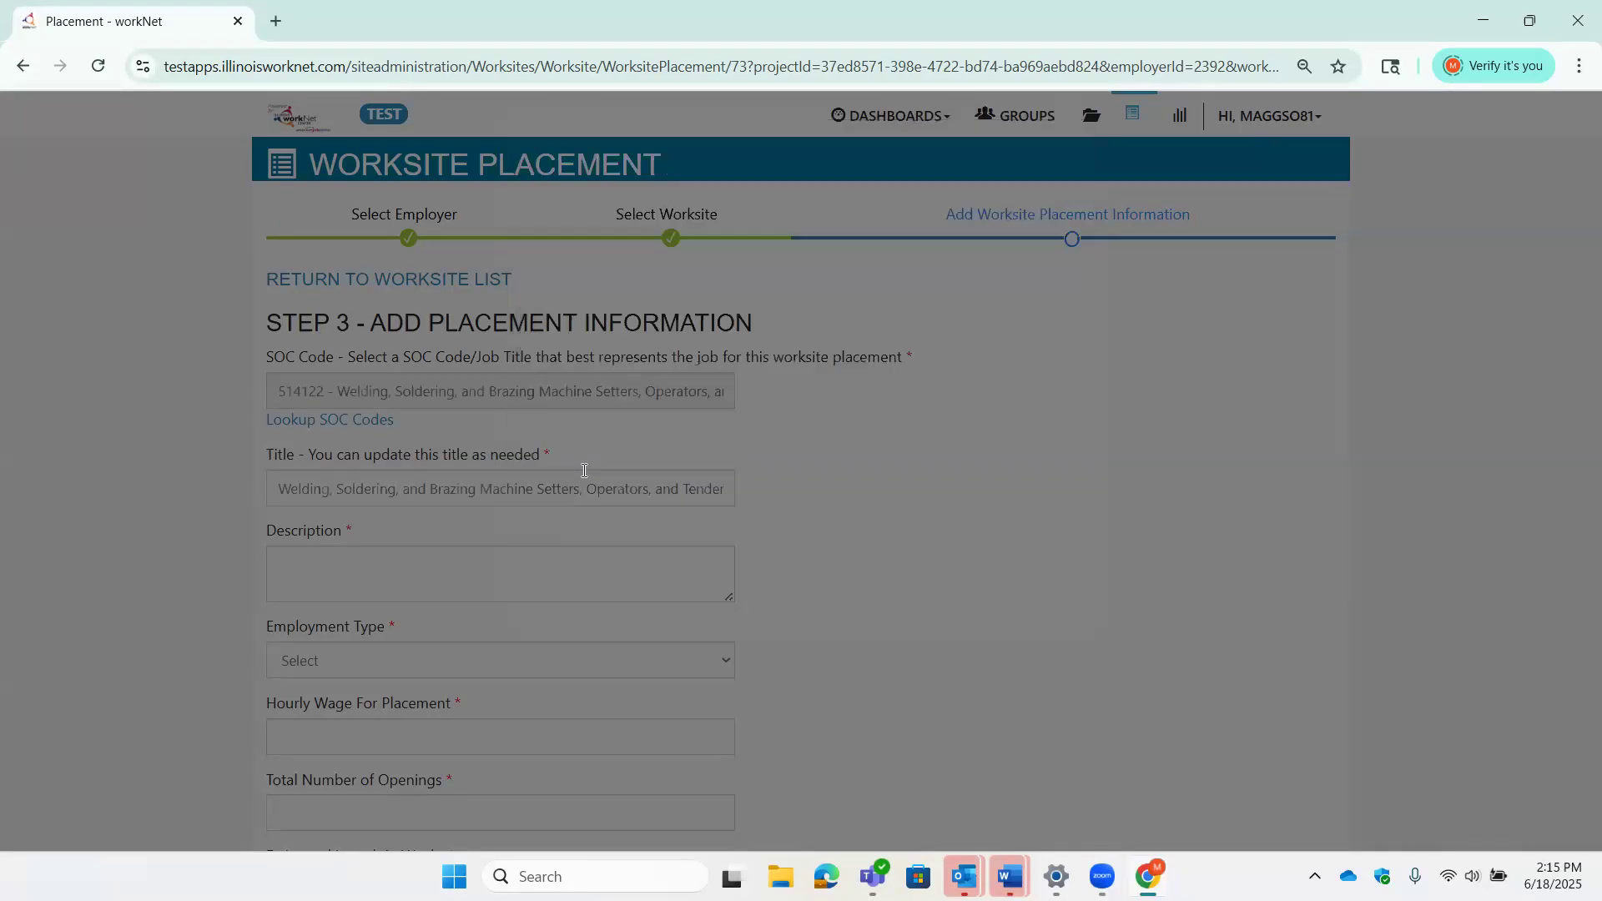
- Describe the placement as 'Welding and iron sales' with employment type Pre-Apprenticeship
{"action": "scroll", "coordinate": [959, 521], "scroll_direction": "down", "scroll_amount": 3}
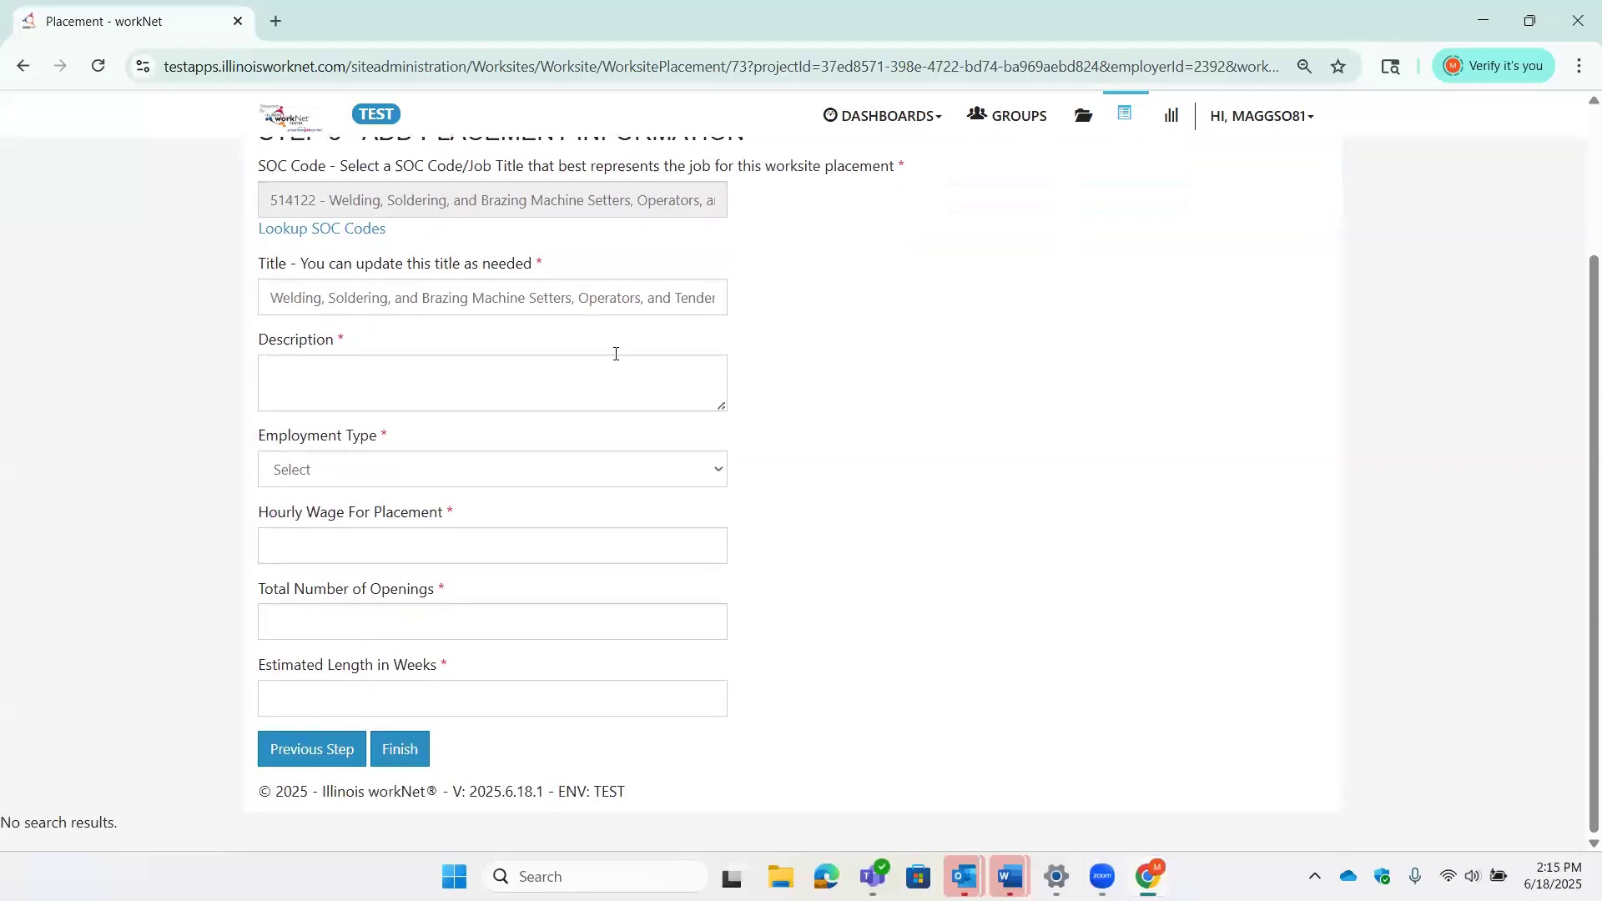
{"action": "left_click", "coordinate": [602, 374]}
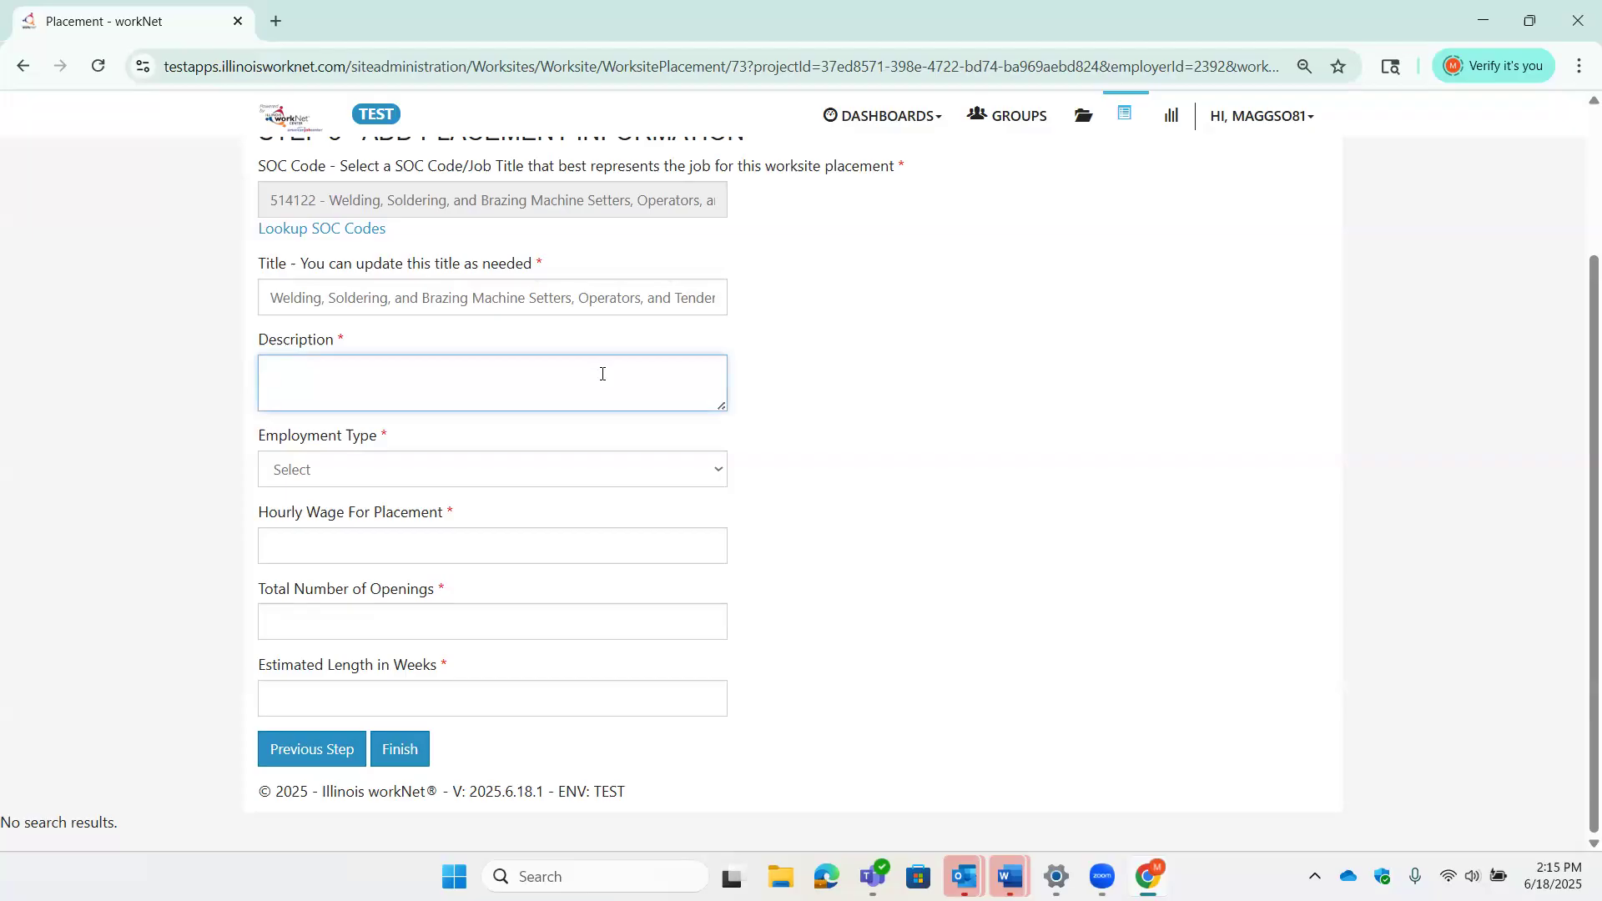
{"action": "type", "text": "Welding and iron sales"}
{"action": "left_click", "coordinate": [722, 474]}
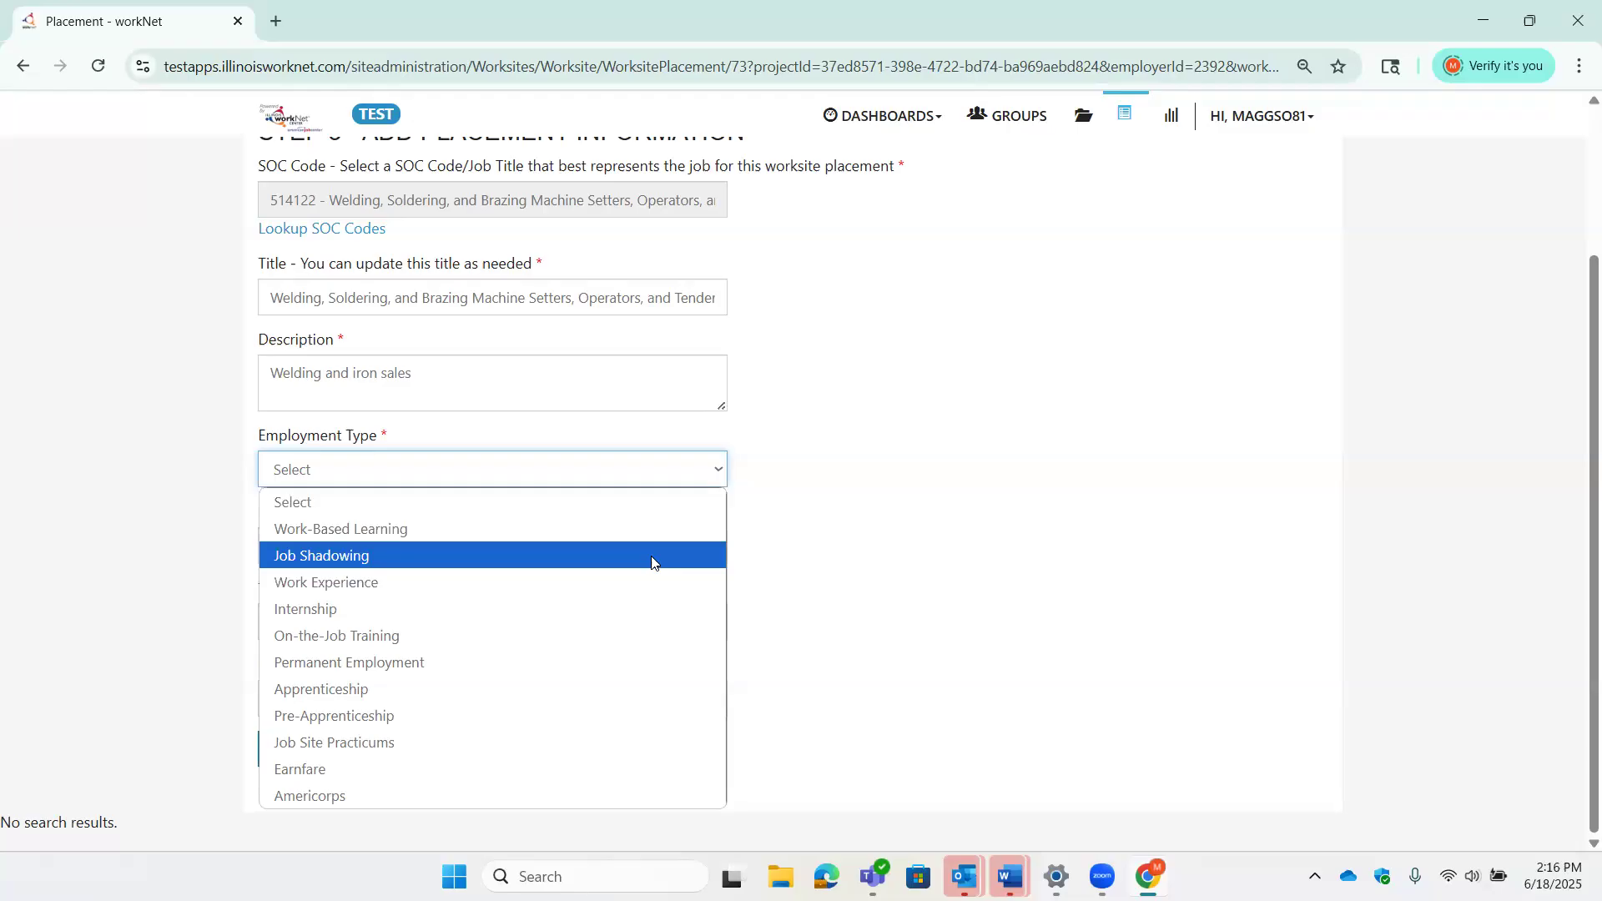
{"action": "left_click", "coordinate": [624, 713]}
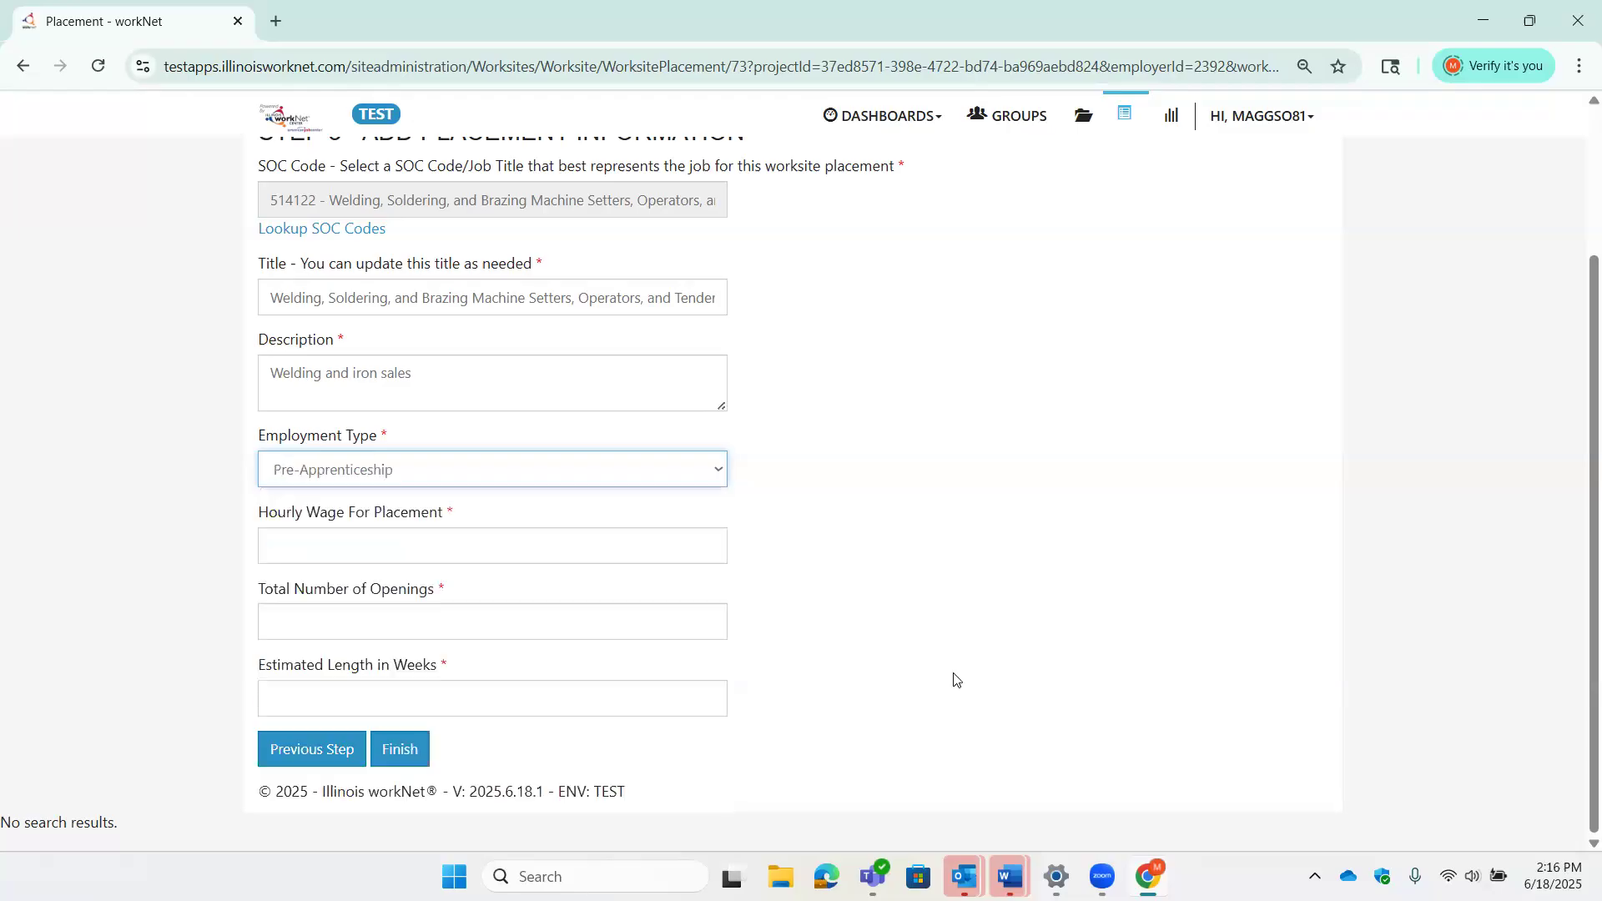
- Set hourly wage 15.50, 2 openings and 4 weeks' length, then finish the placement
{"action": "left_click", "coordinate": [660, 547]}
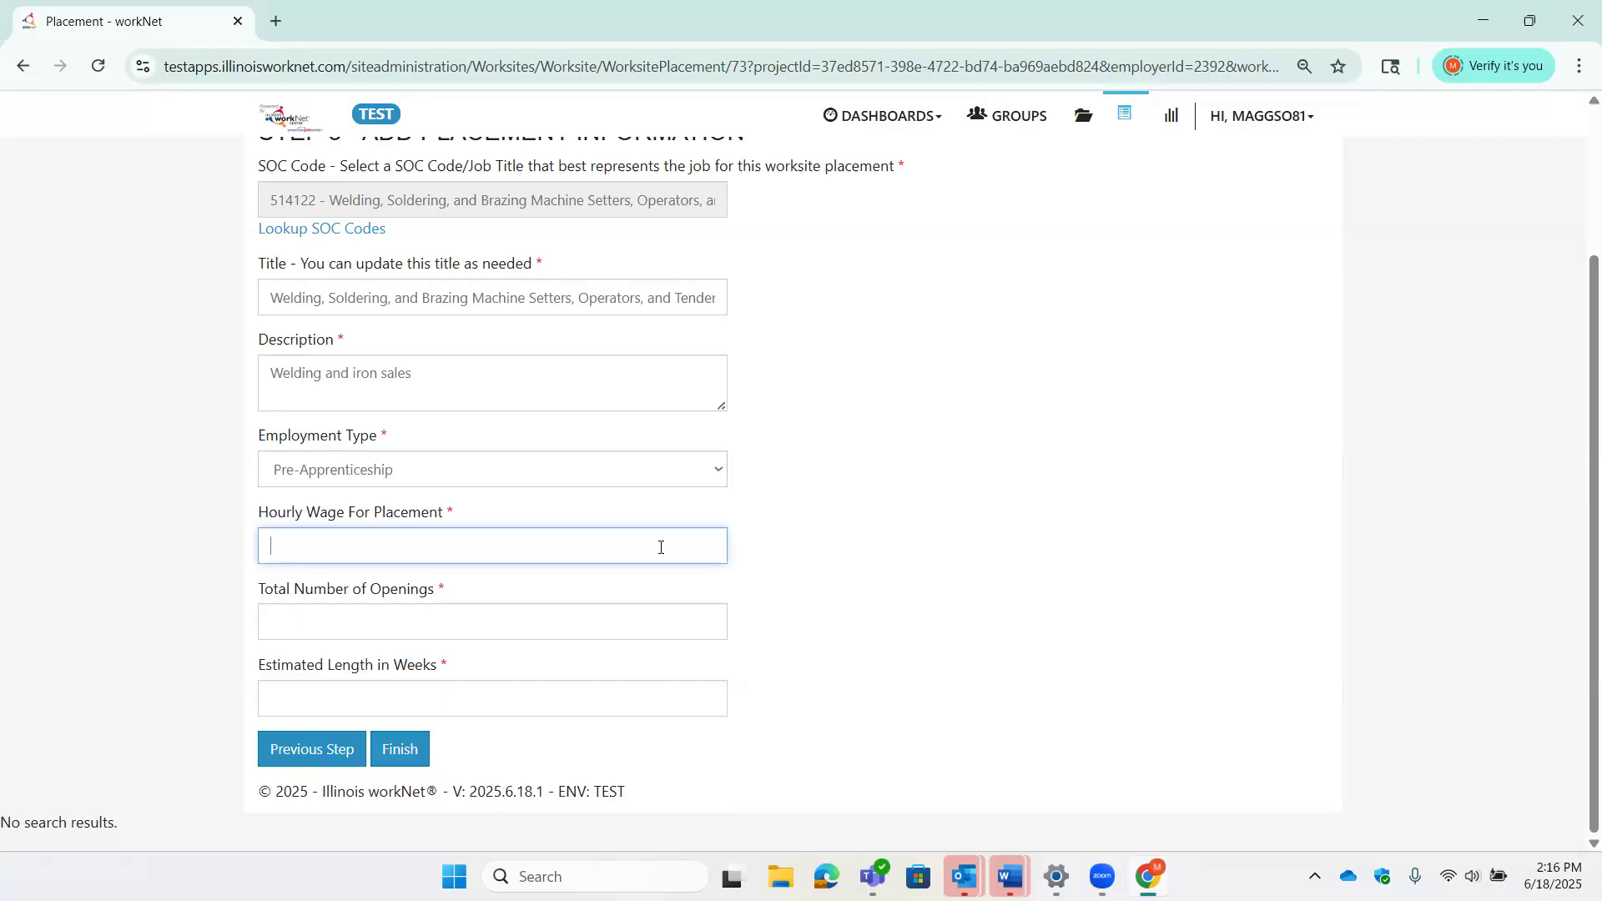
{"action": "type", "text": "15.50"}
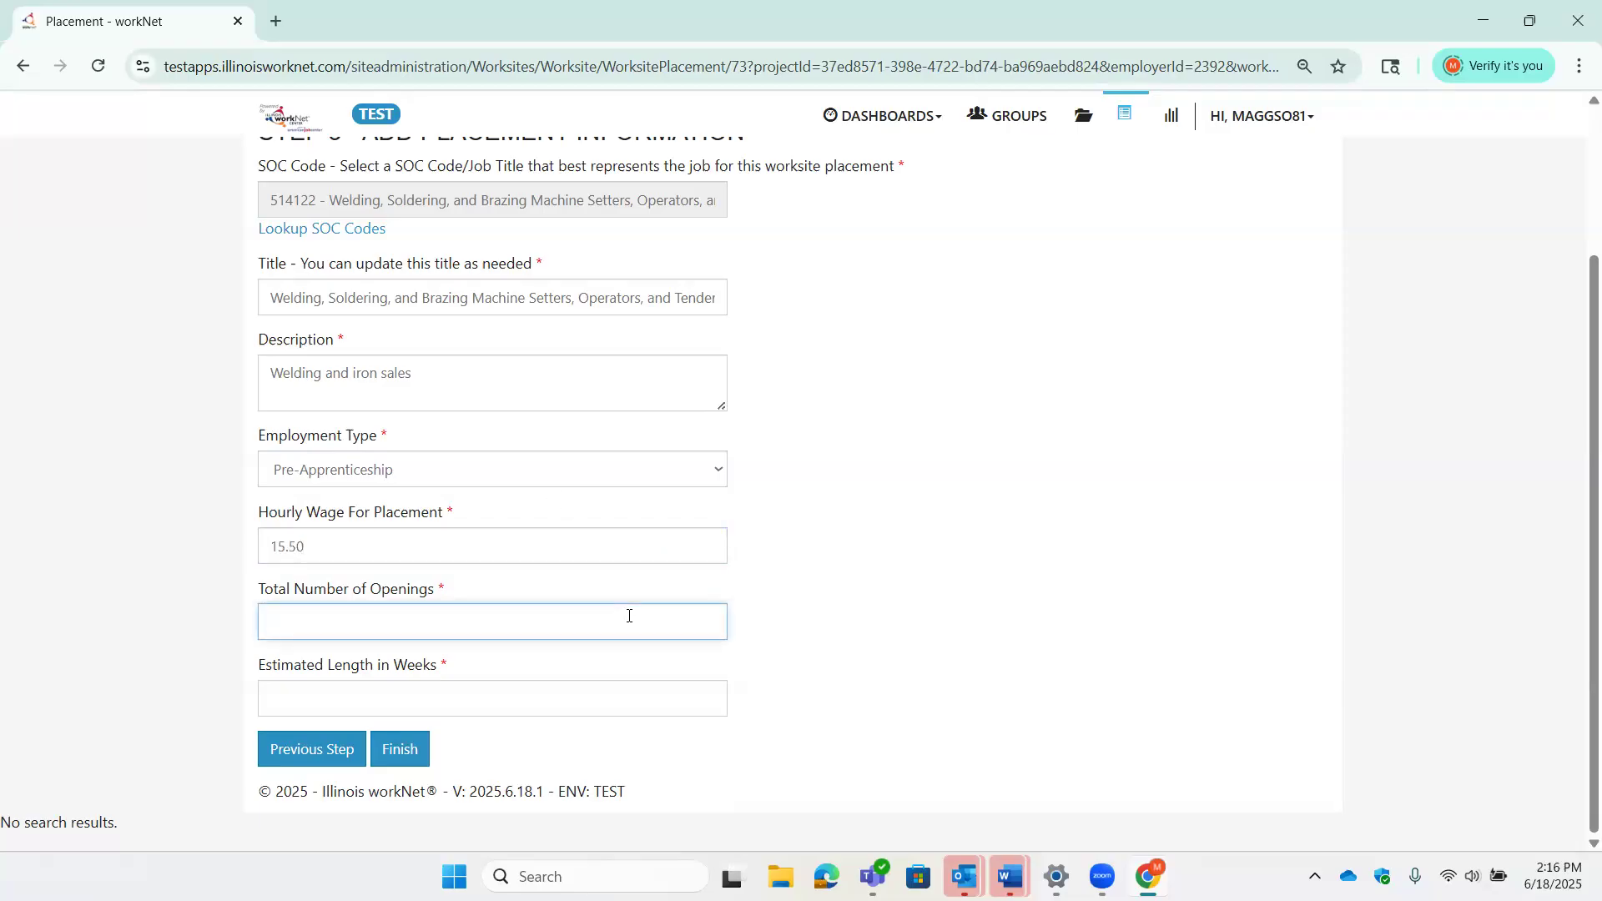
{"action": "left_click", "coordinate": [645, 707]}
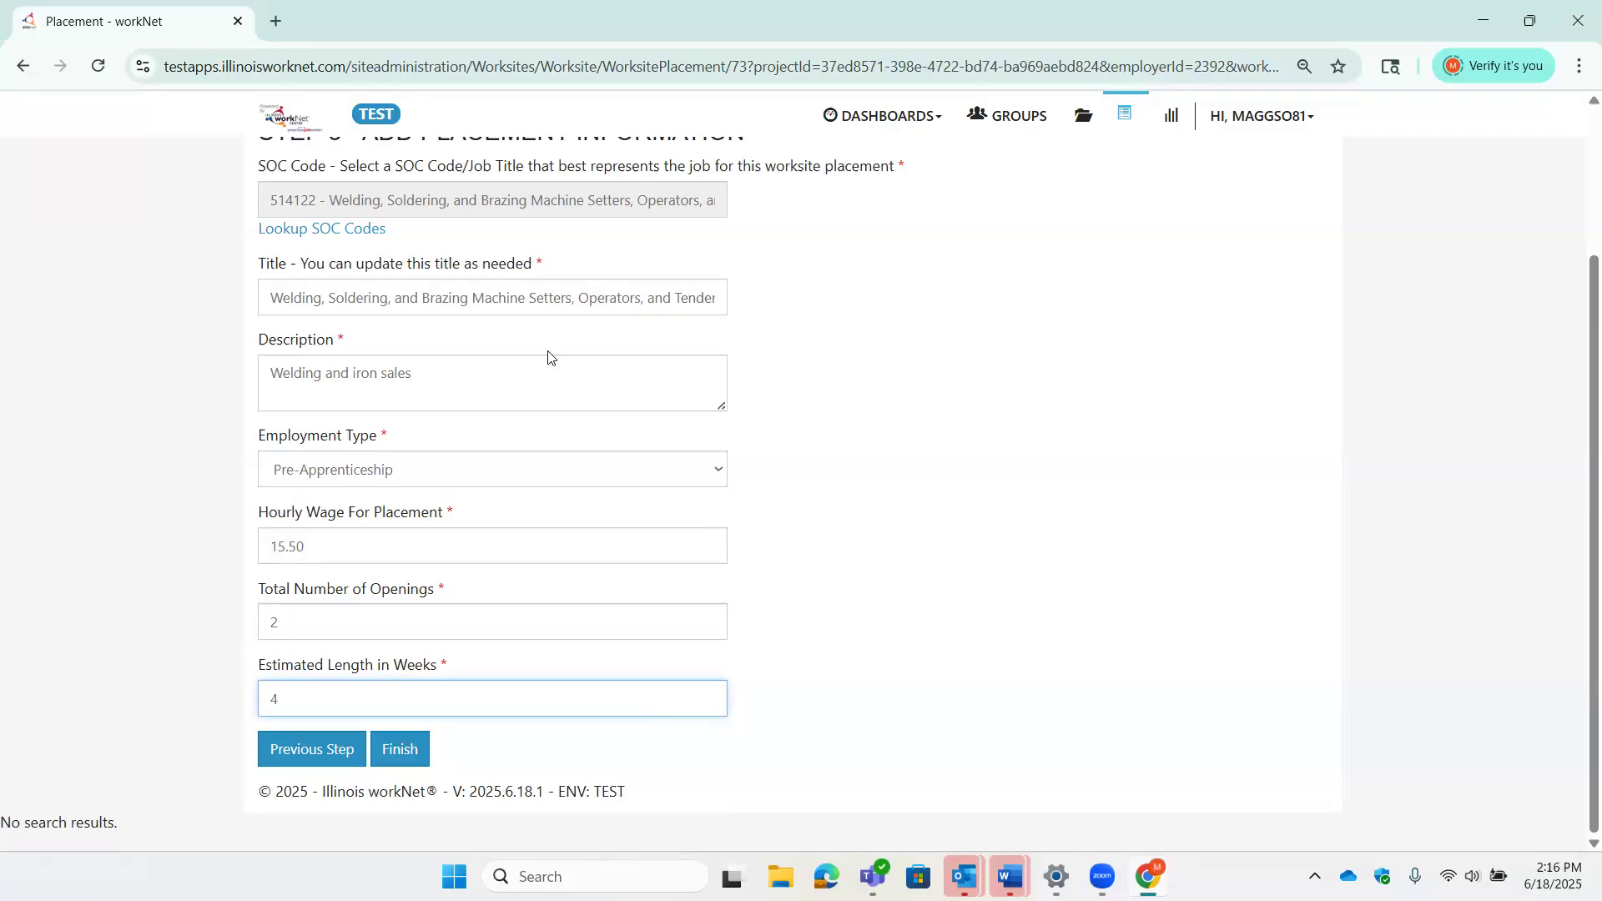
{"action": "left_click", "coordinate": [398, 759]}
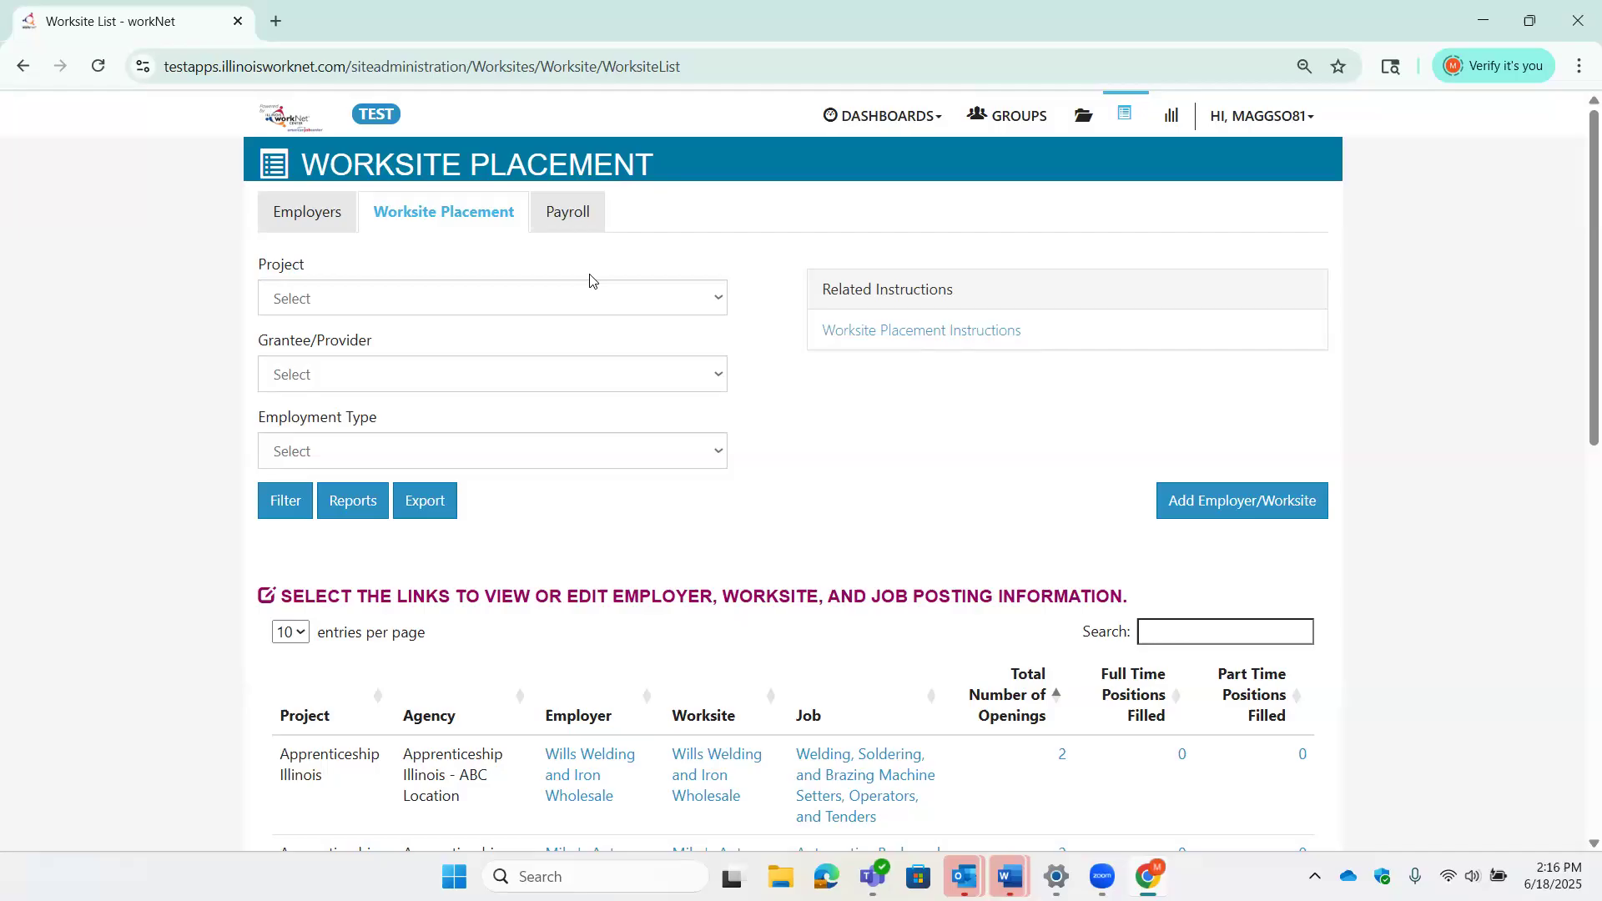
- Review the Apprenticeship Illinois worksite placements, then go to the Payroll tab
{"action": "left_click", "coordinate": [560, 299]}
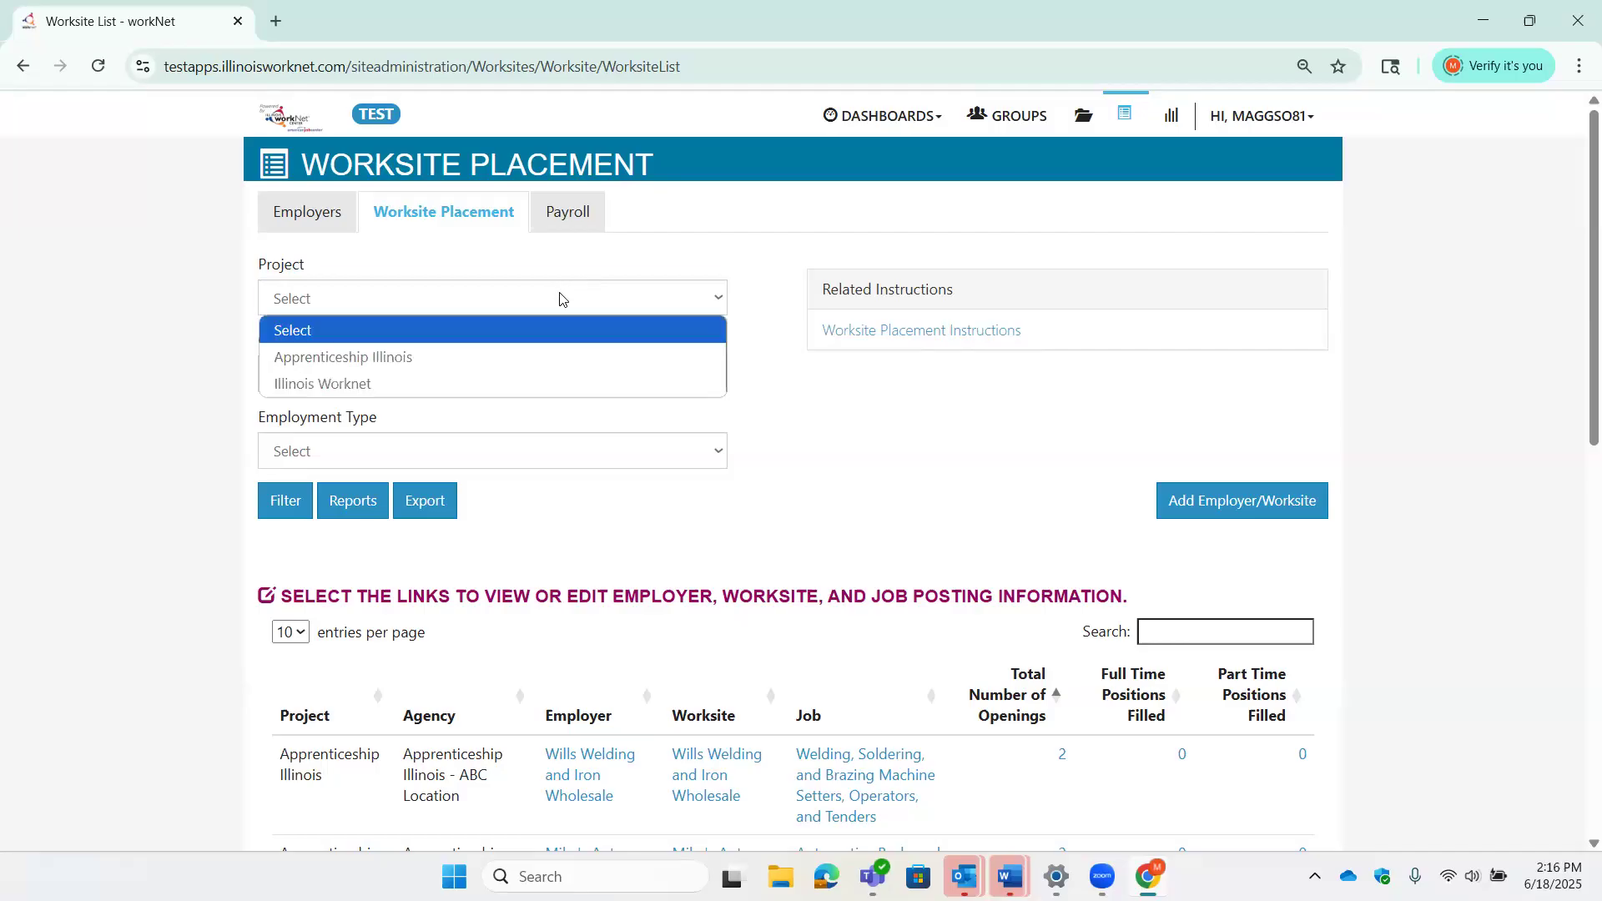
{"action": "left_click", "coordinate": [555, 354]}
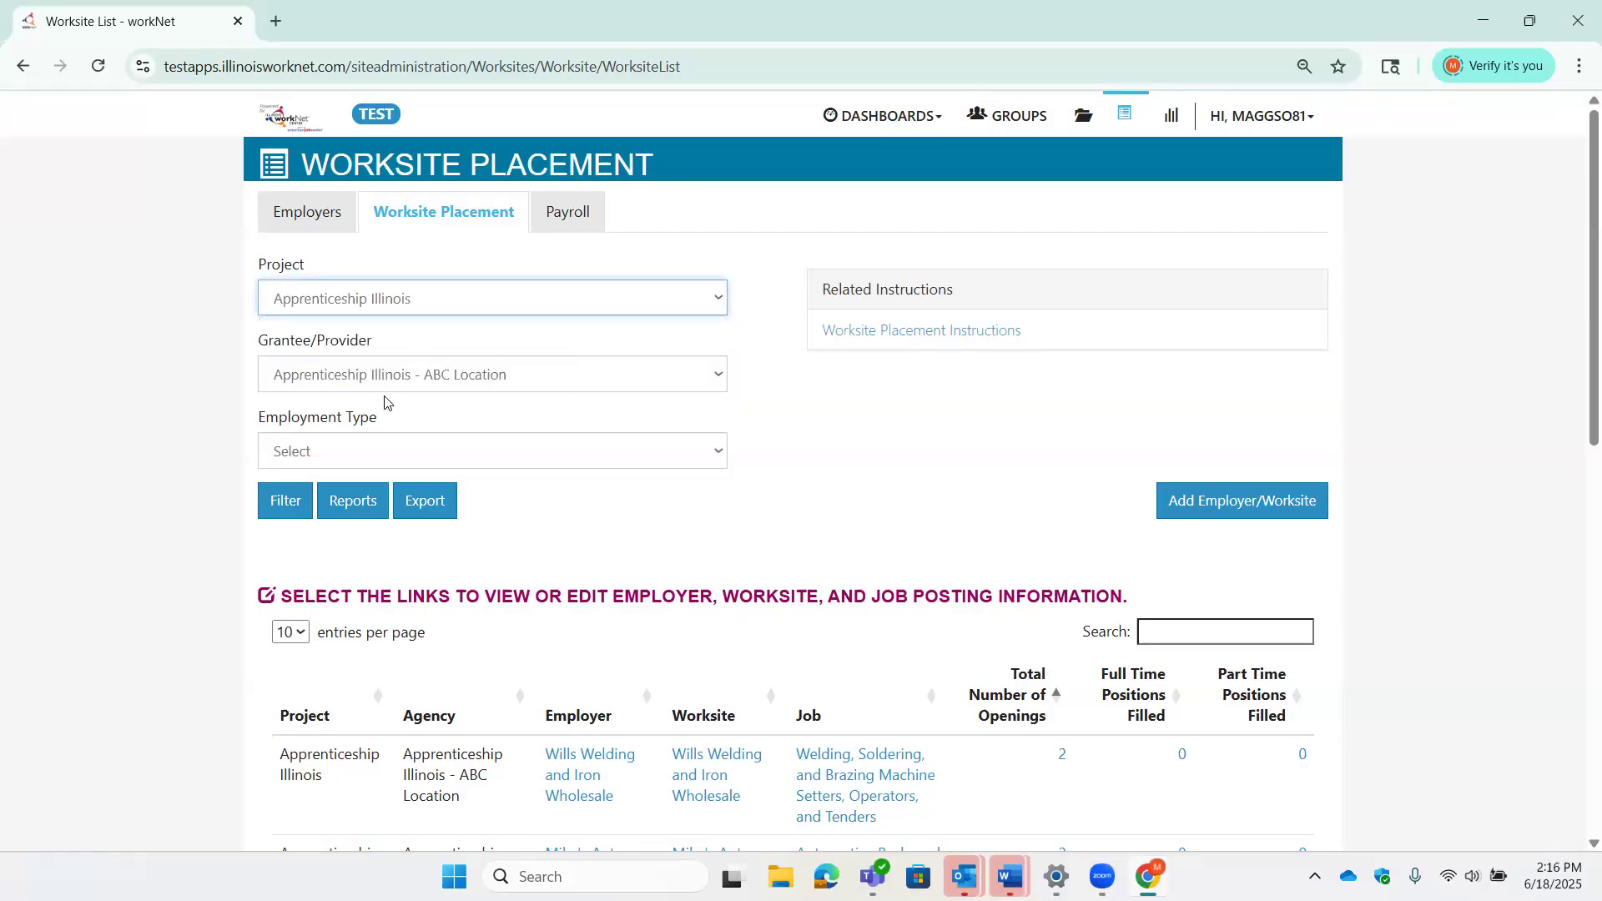
{"action": "scroll", "coordinate": [1029, 577], "scroll_direction": "down", "scroll_amount": 3}
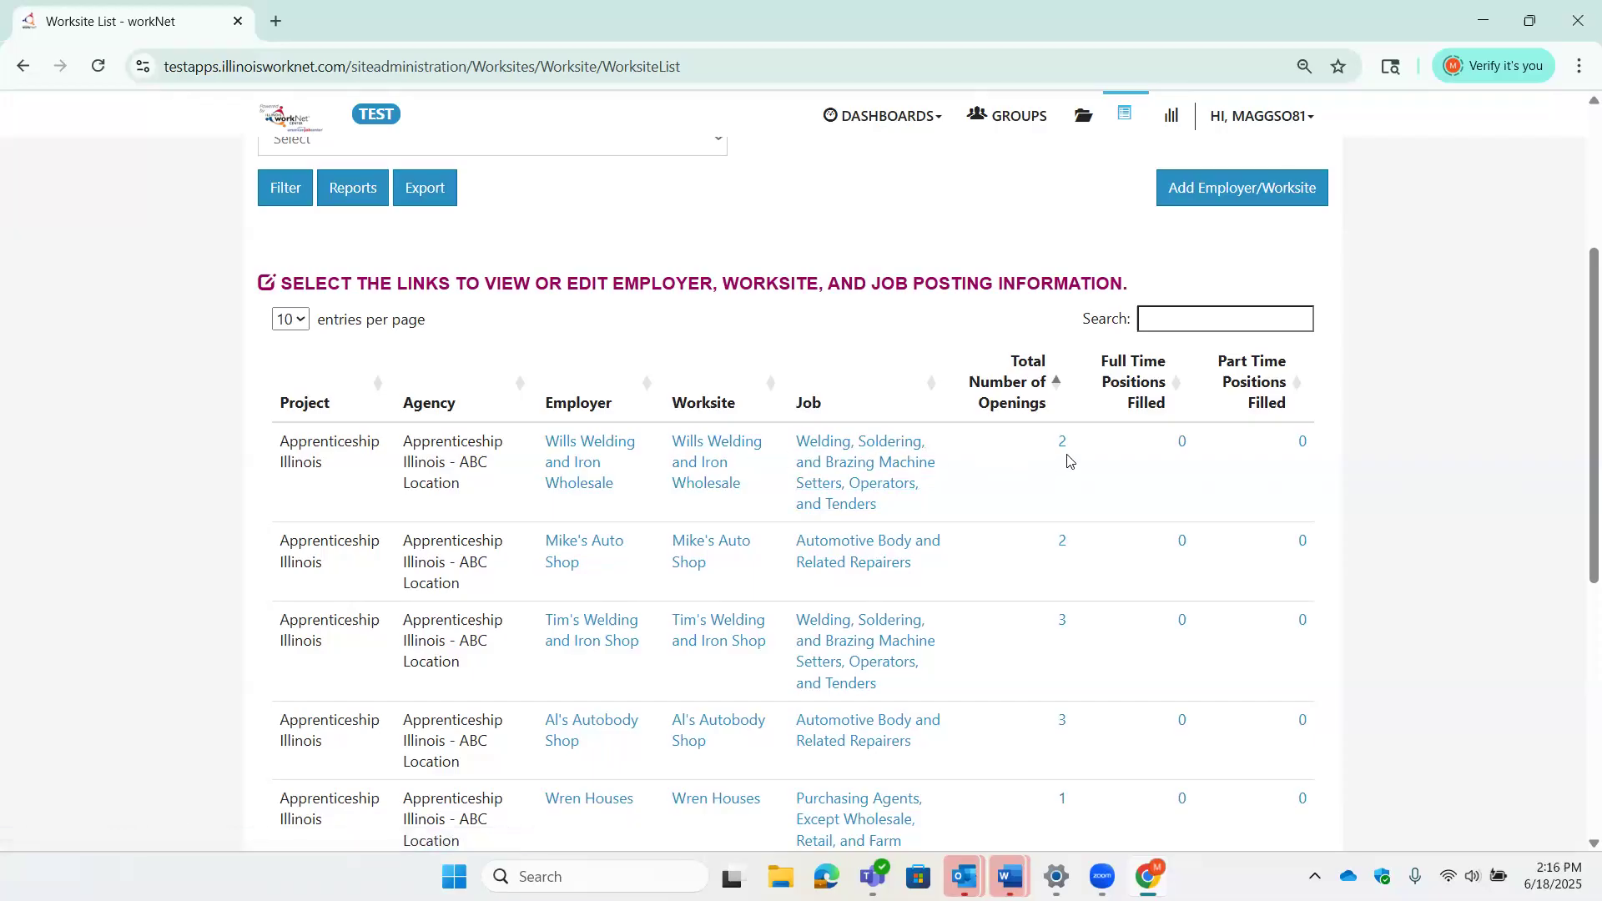
{"action": "scroll", "coordinate": [860, 555], "scroll_direction": "up", "scroll_amount": 2}
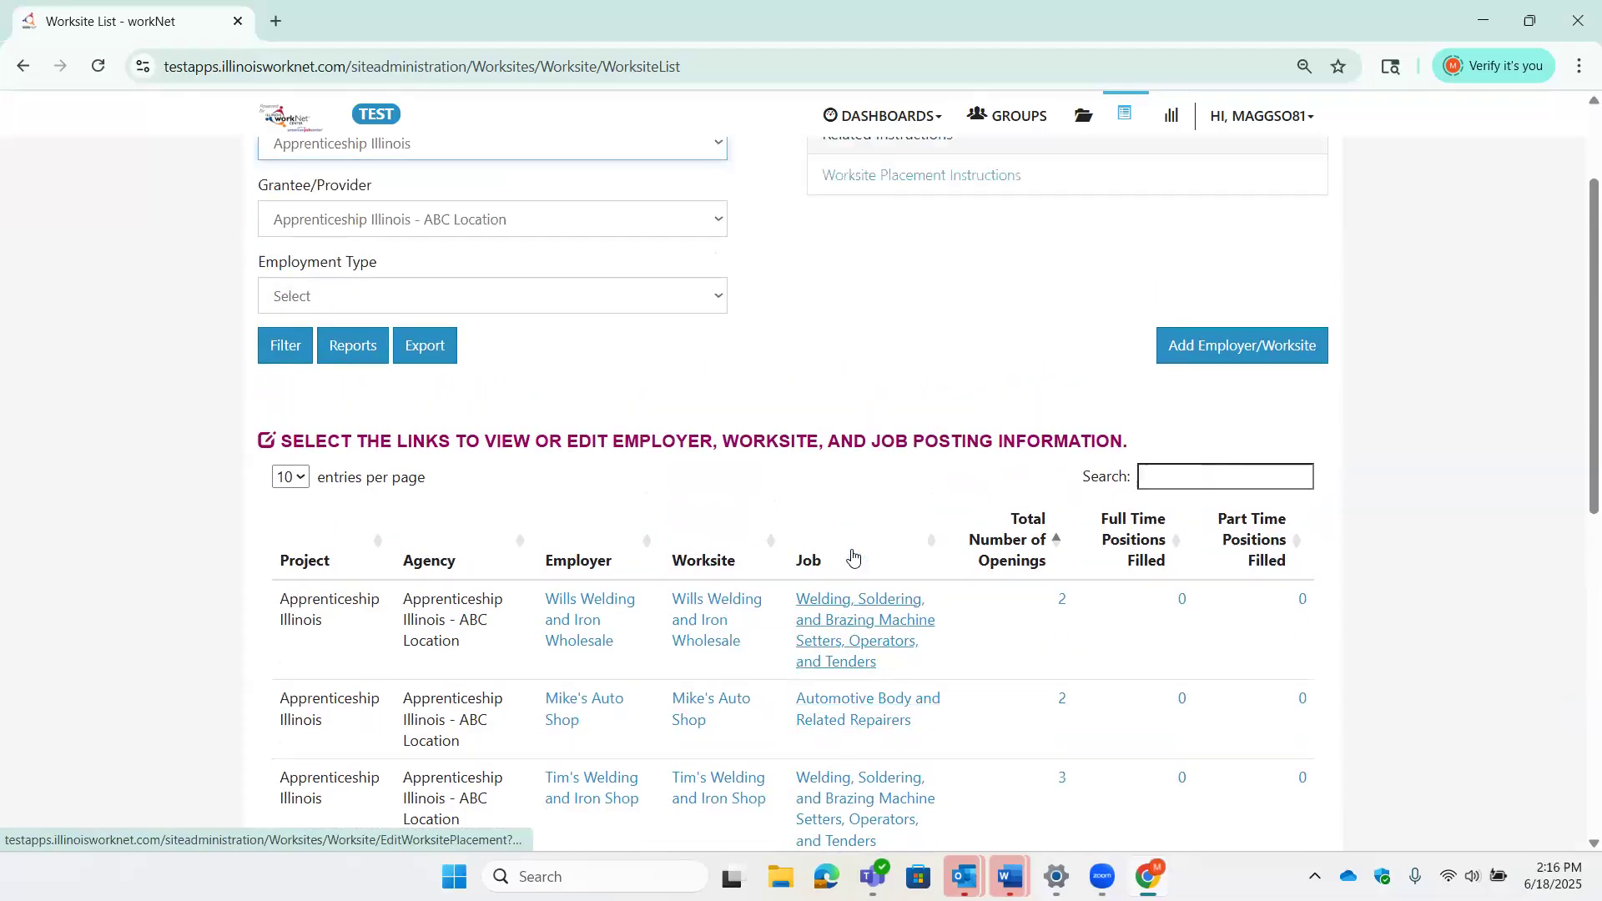
{"action": "scroll", "coordinate": [859, 551], "scroll_direction": "up", "scroll_amount": 2}
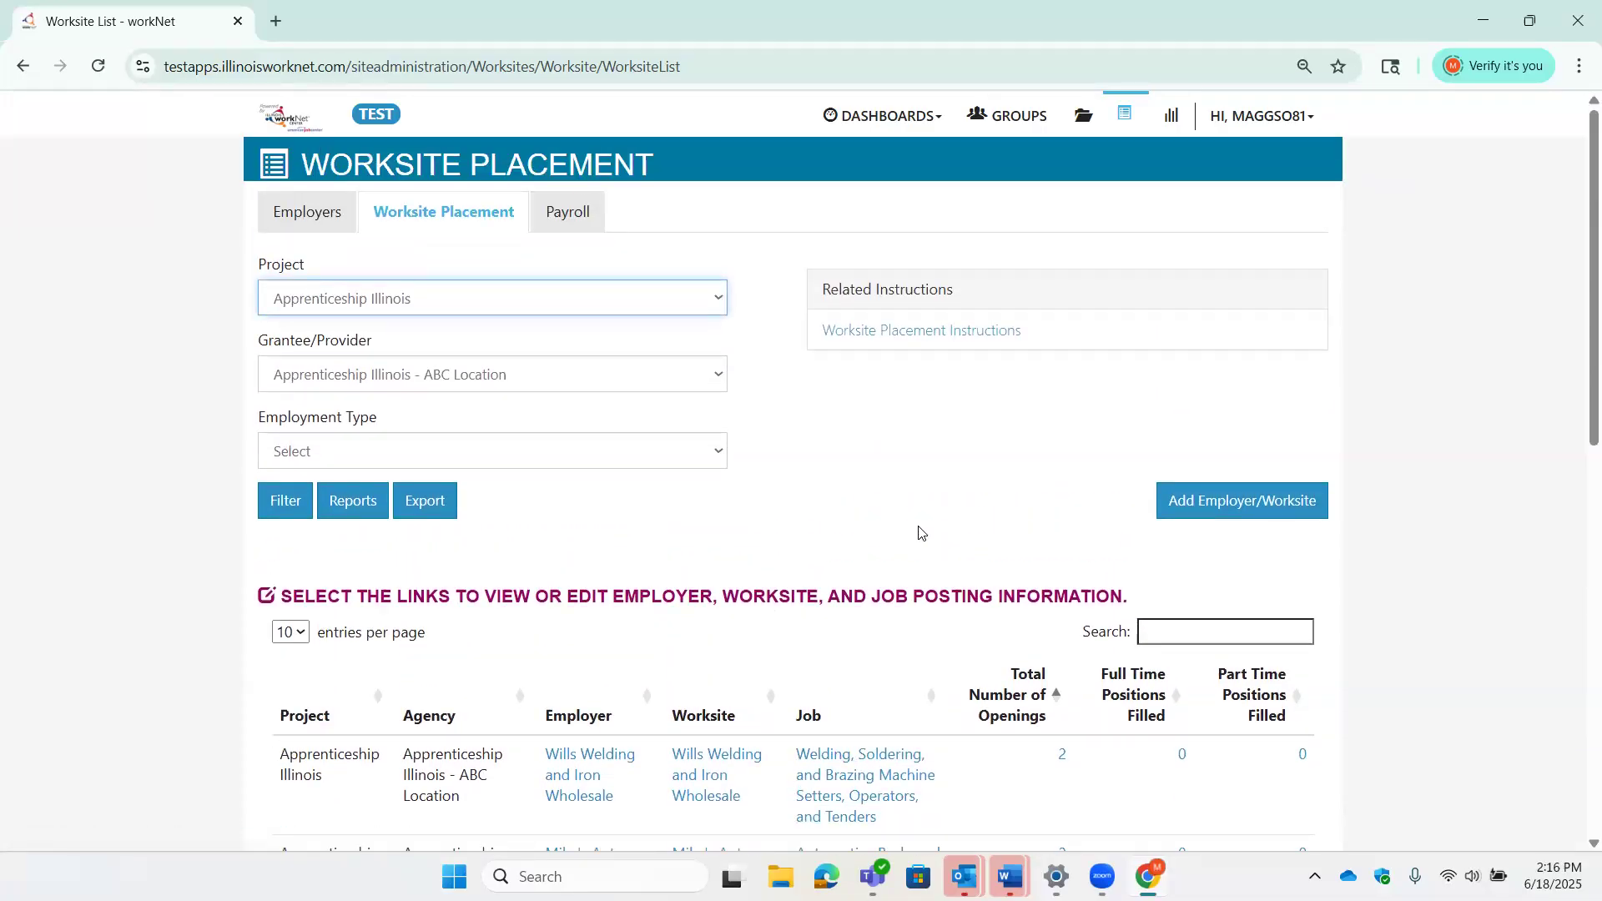
{"action": "left_click", "coordinate": [591, 219]}
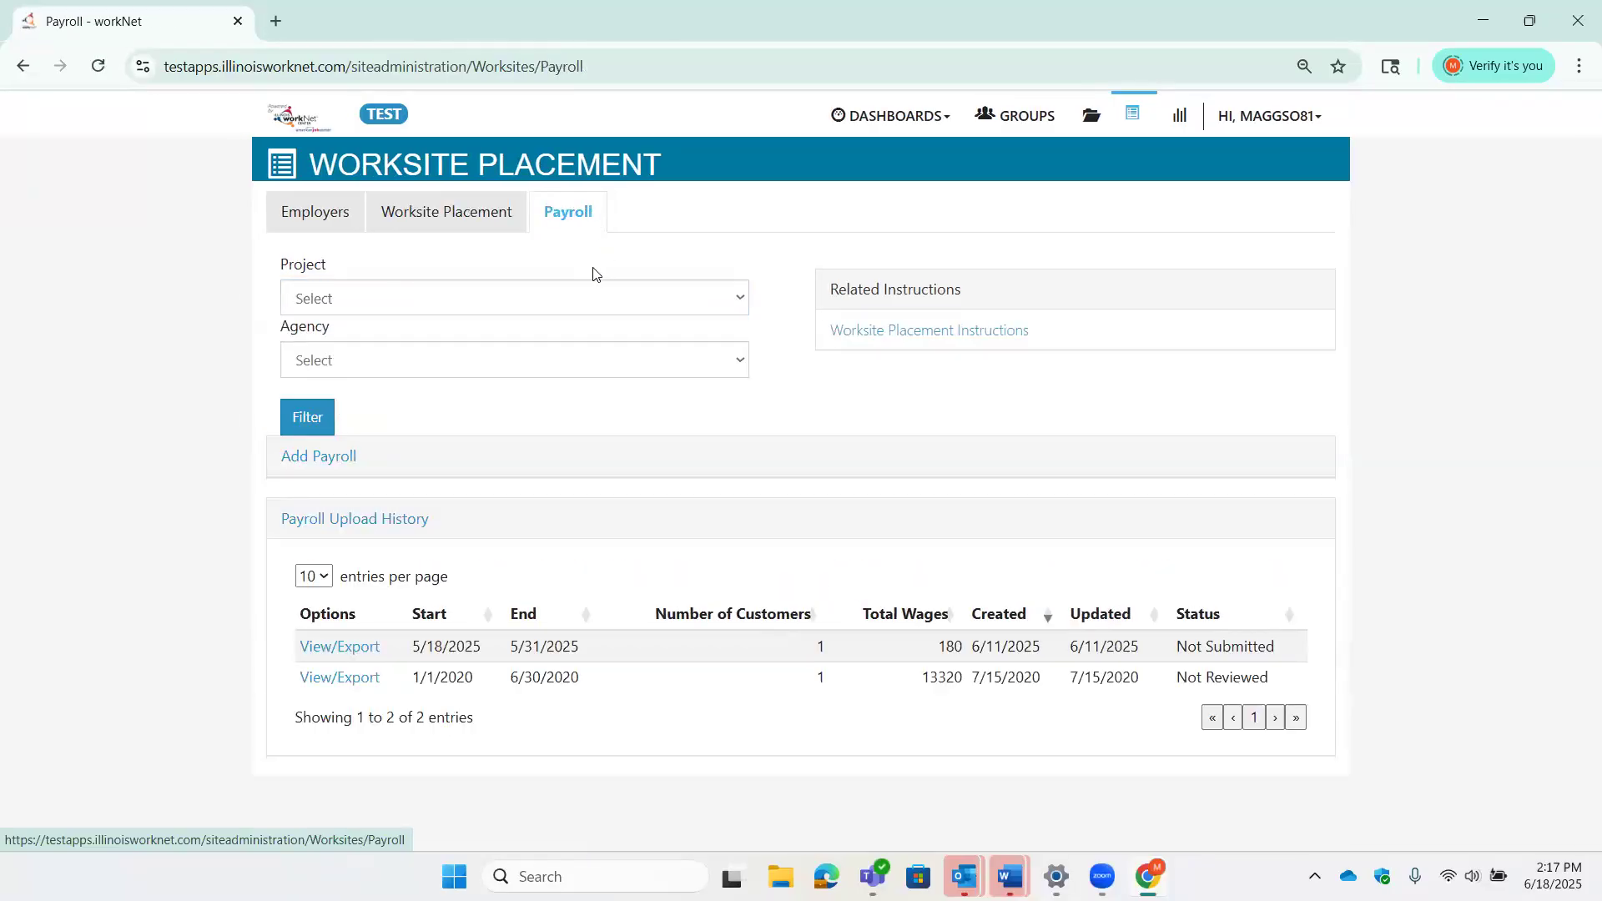
- Select the Apprenticeship Illinois project and expand the Add Payroll form
{"action": "left_click", "coordinate": [582, 304]}
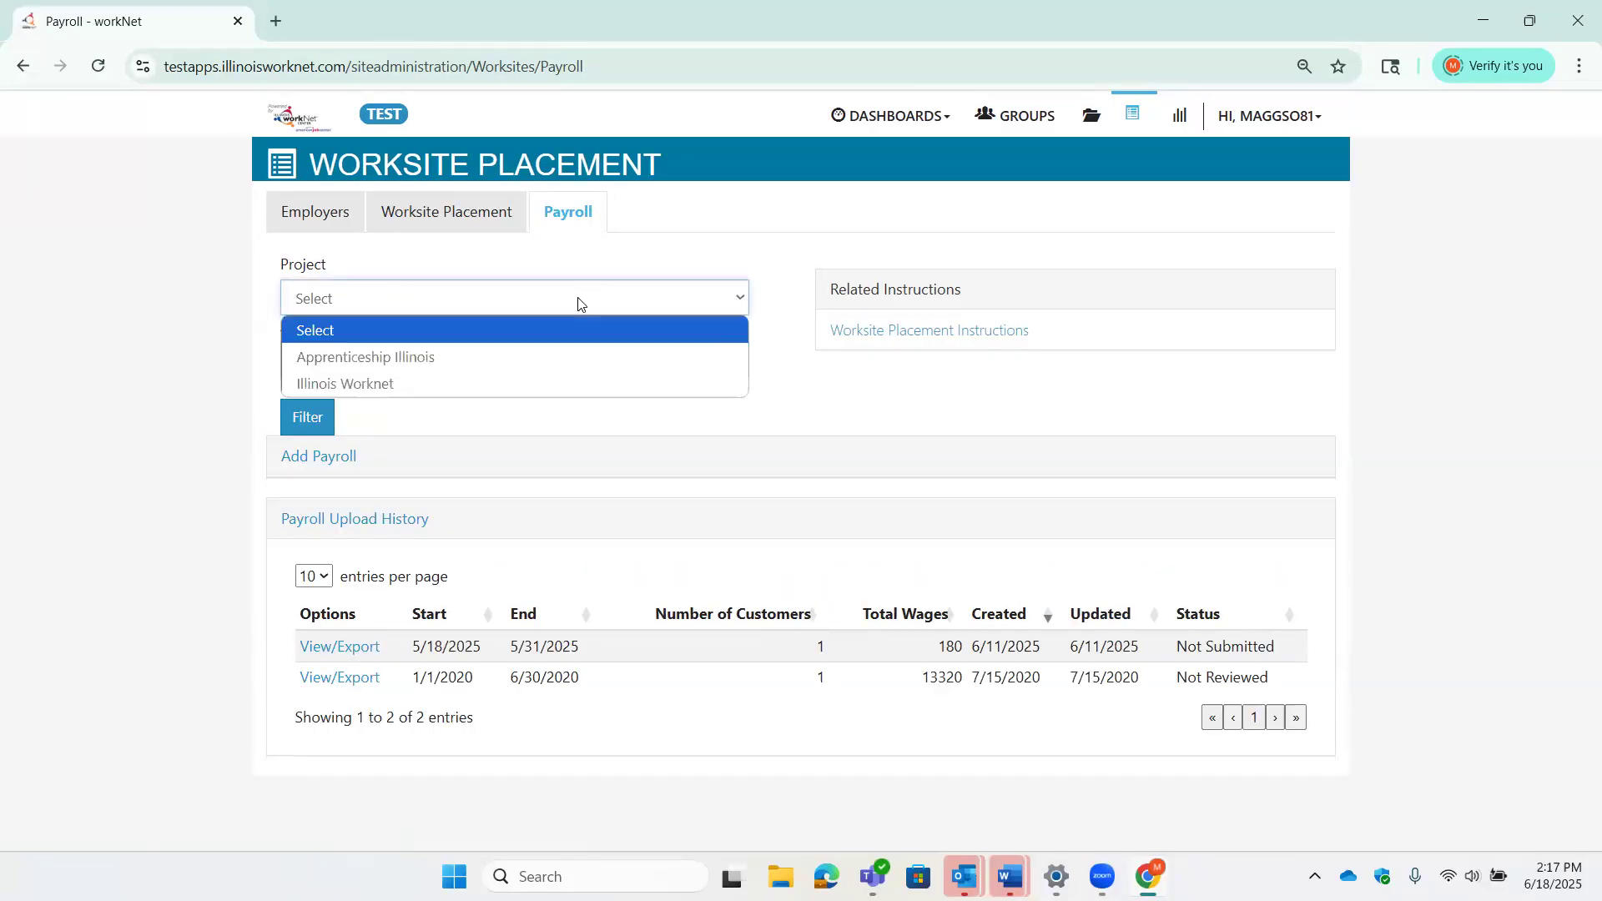
{"action": "left_click", "coordinate": [573, 349]}
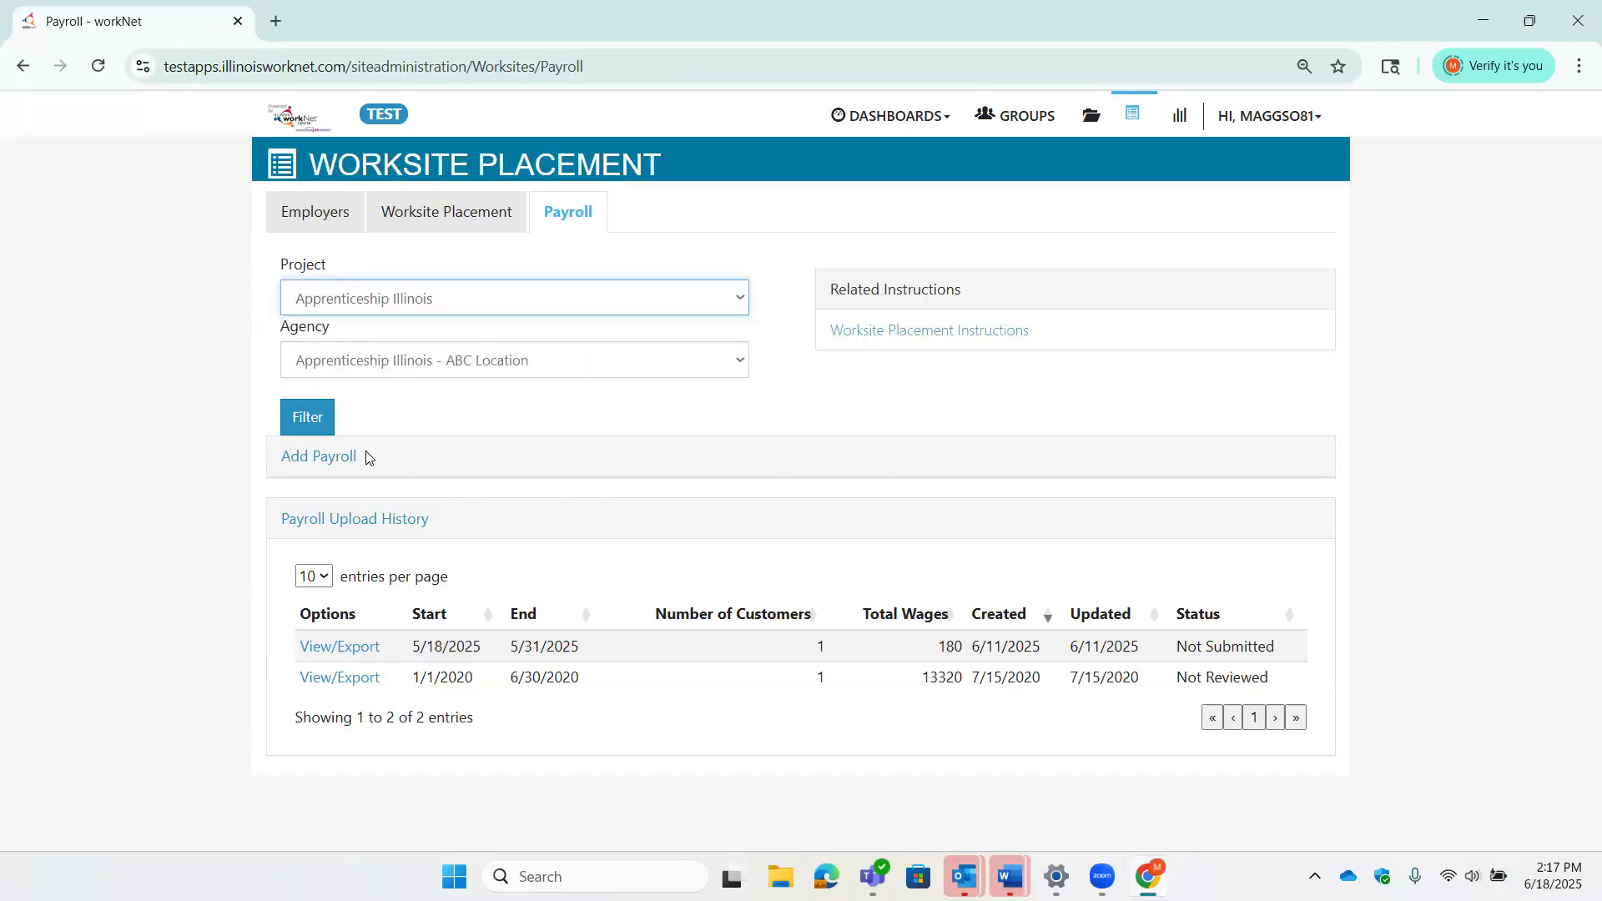
{"action": "left_click", "coordinate": [333, 457]}
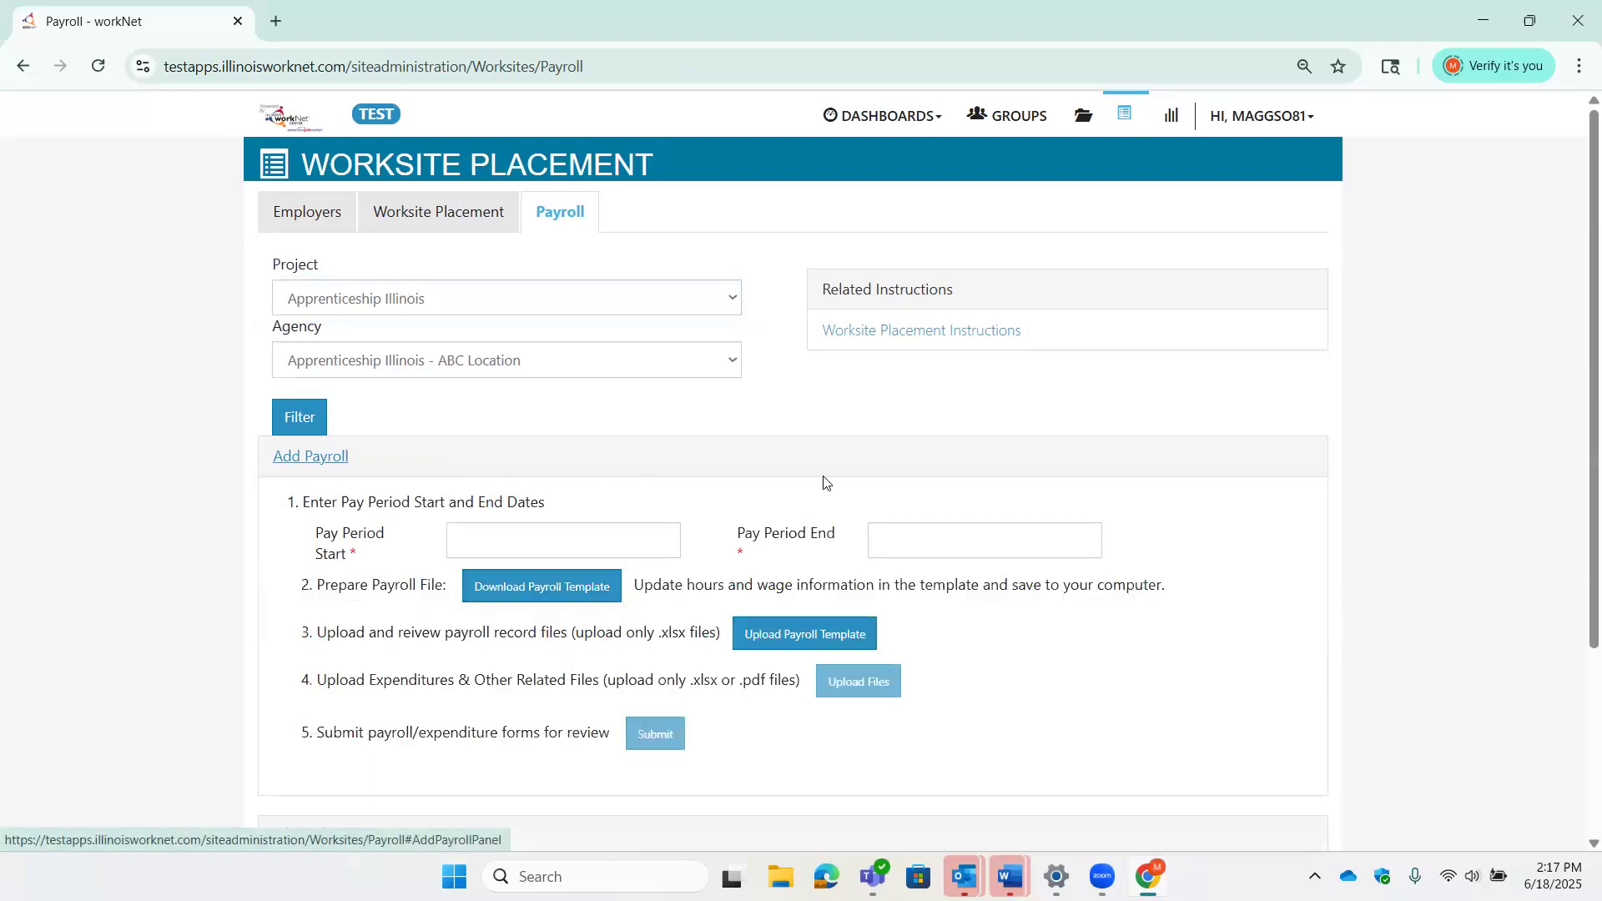
{"action": "scroll", "coordinate": [1039, 479], "scroll_direction": "down", "scroll_amount": 3}
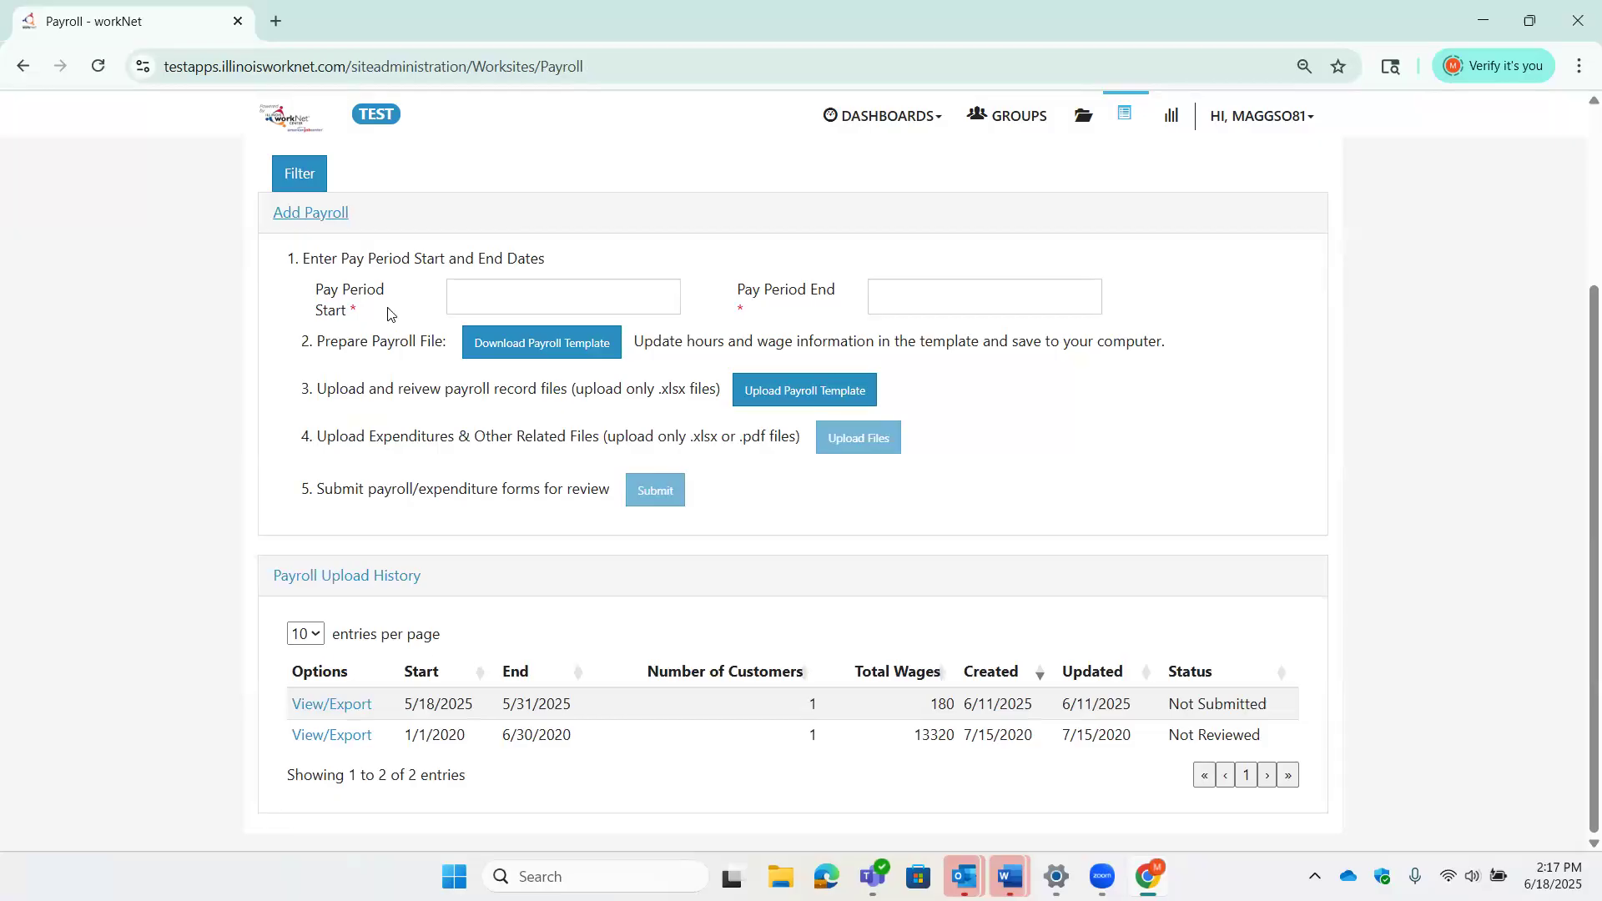
- Set the pay period start to 05/18/2025 and end to 05/31/2025
{"action": "left_click", "coordinate": [479, 295]}
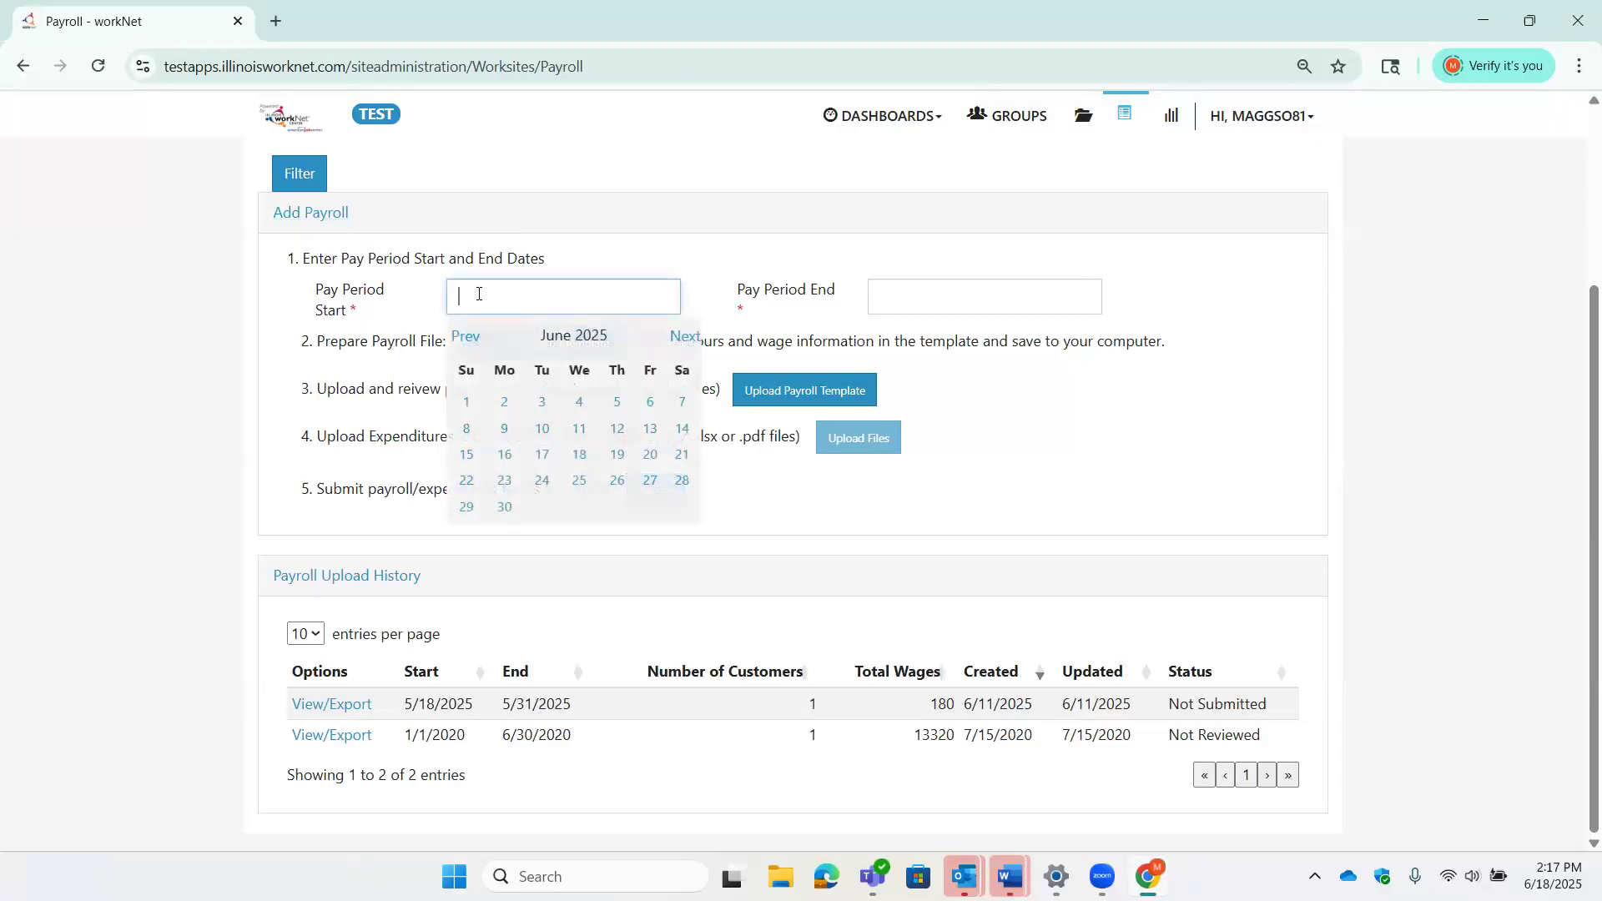
{"action": "left_click", "coordinate": [456, 335]}
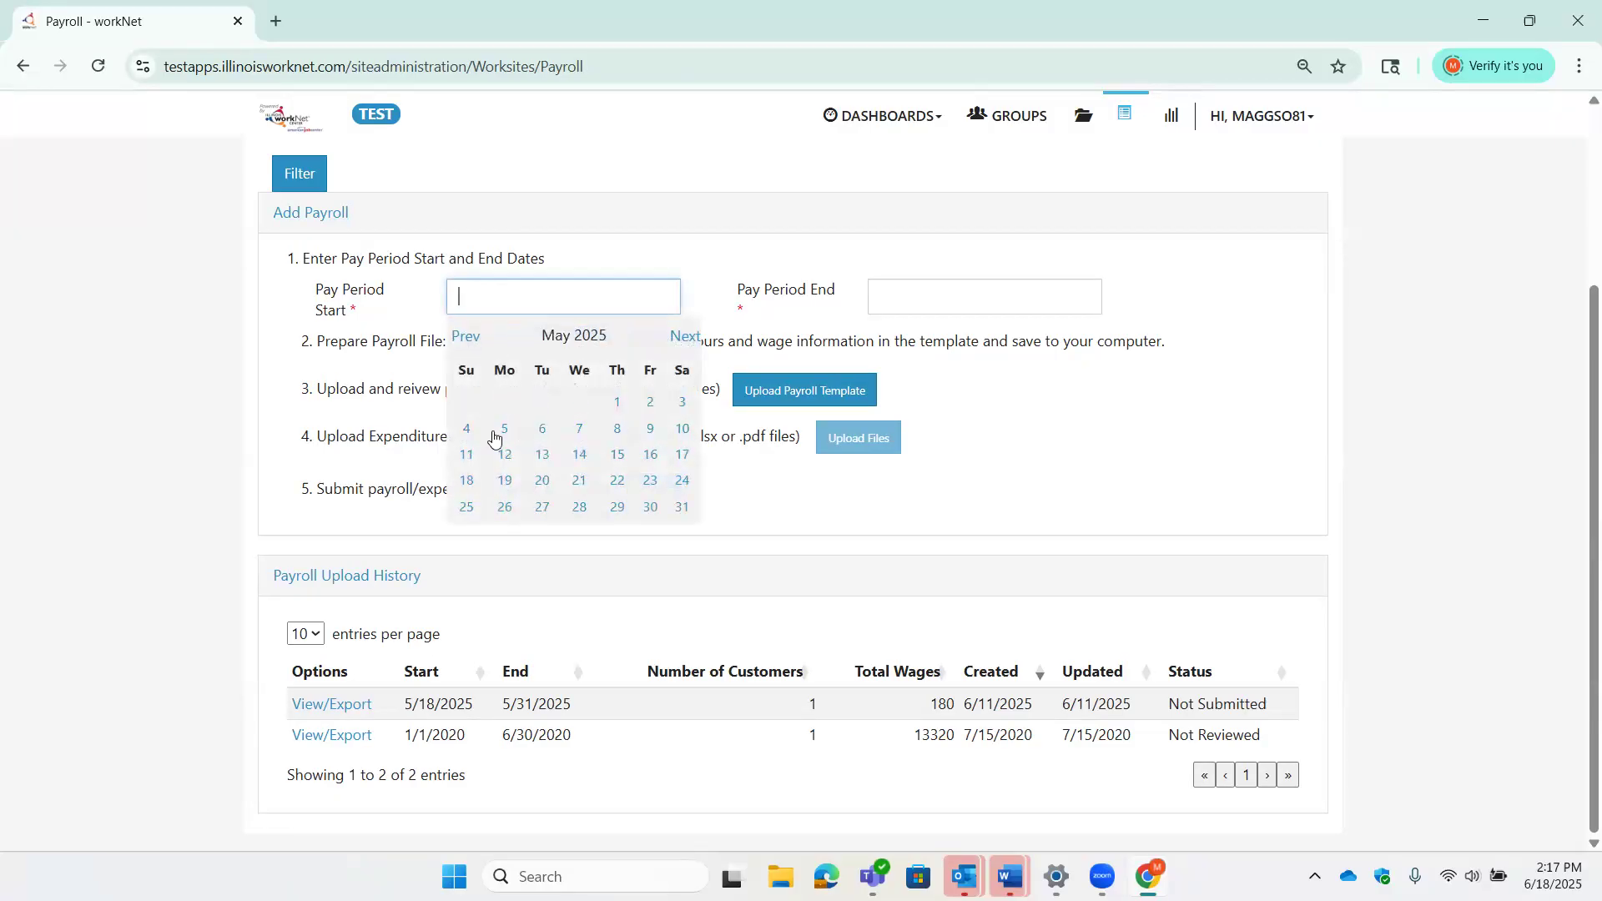
{"action": "left_click", "coordinate": [465, 479]}
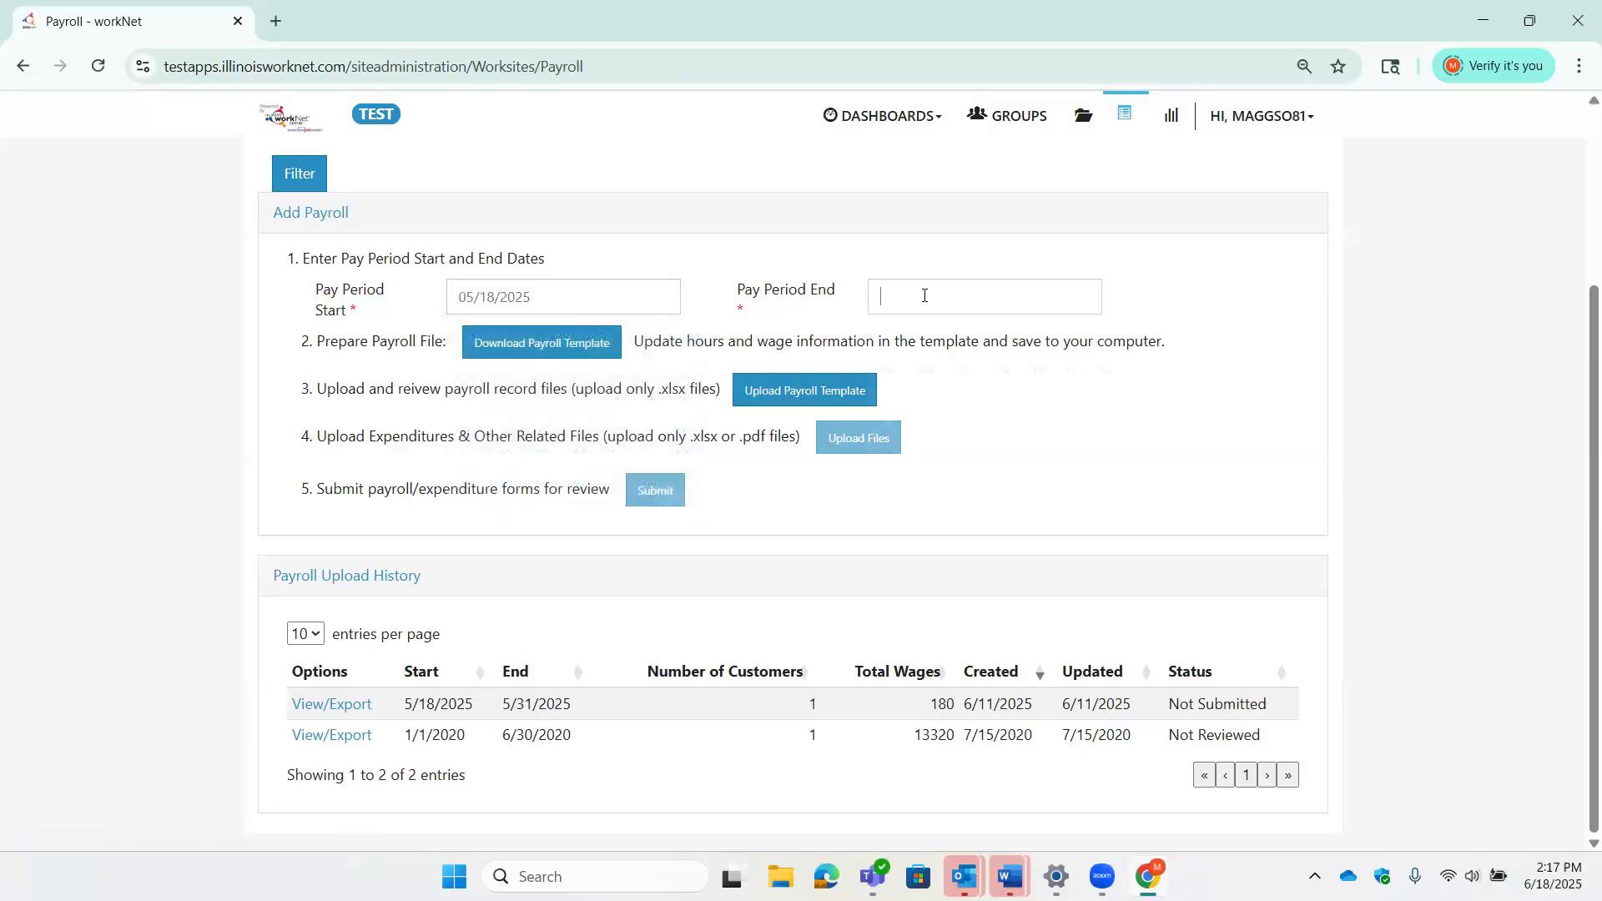
{"action": "left_click", "coordinate": [925, 295]}
{"action": "left_click", "coordinate": [888, 349]}
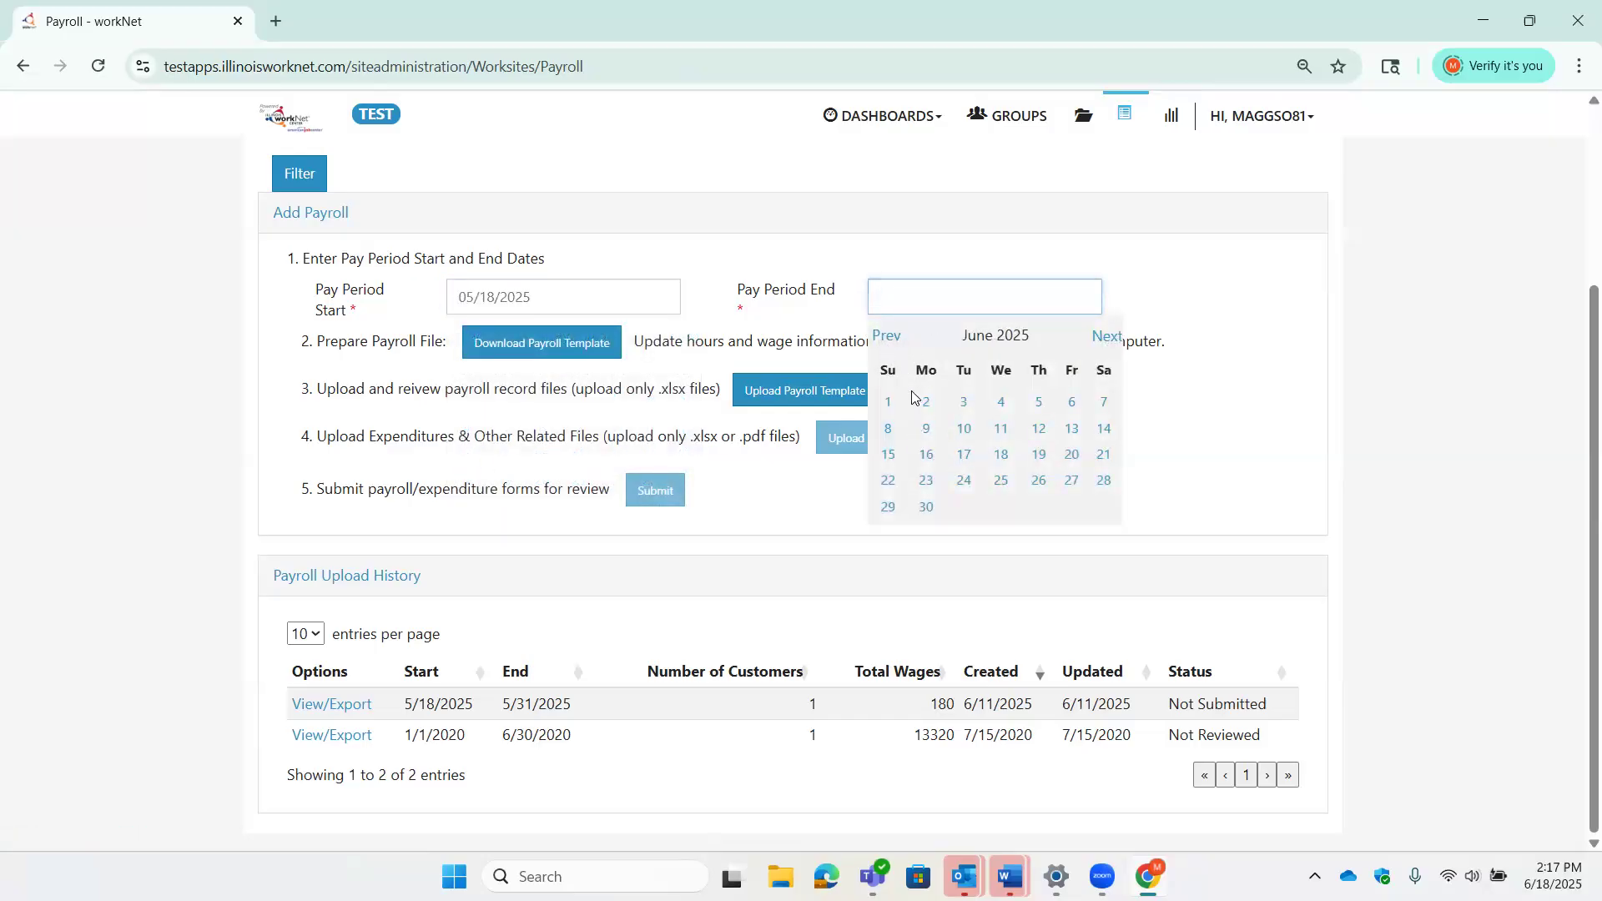
{"action": "left_click", "coordinate": [1114, 514]}
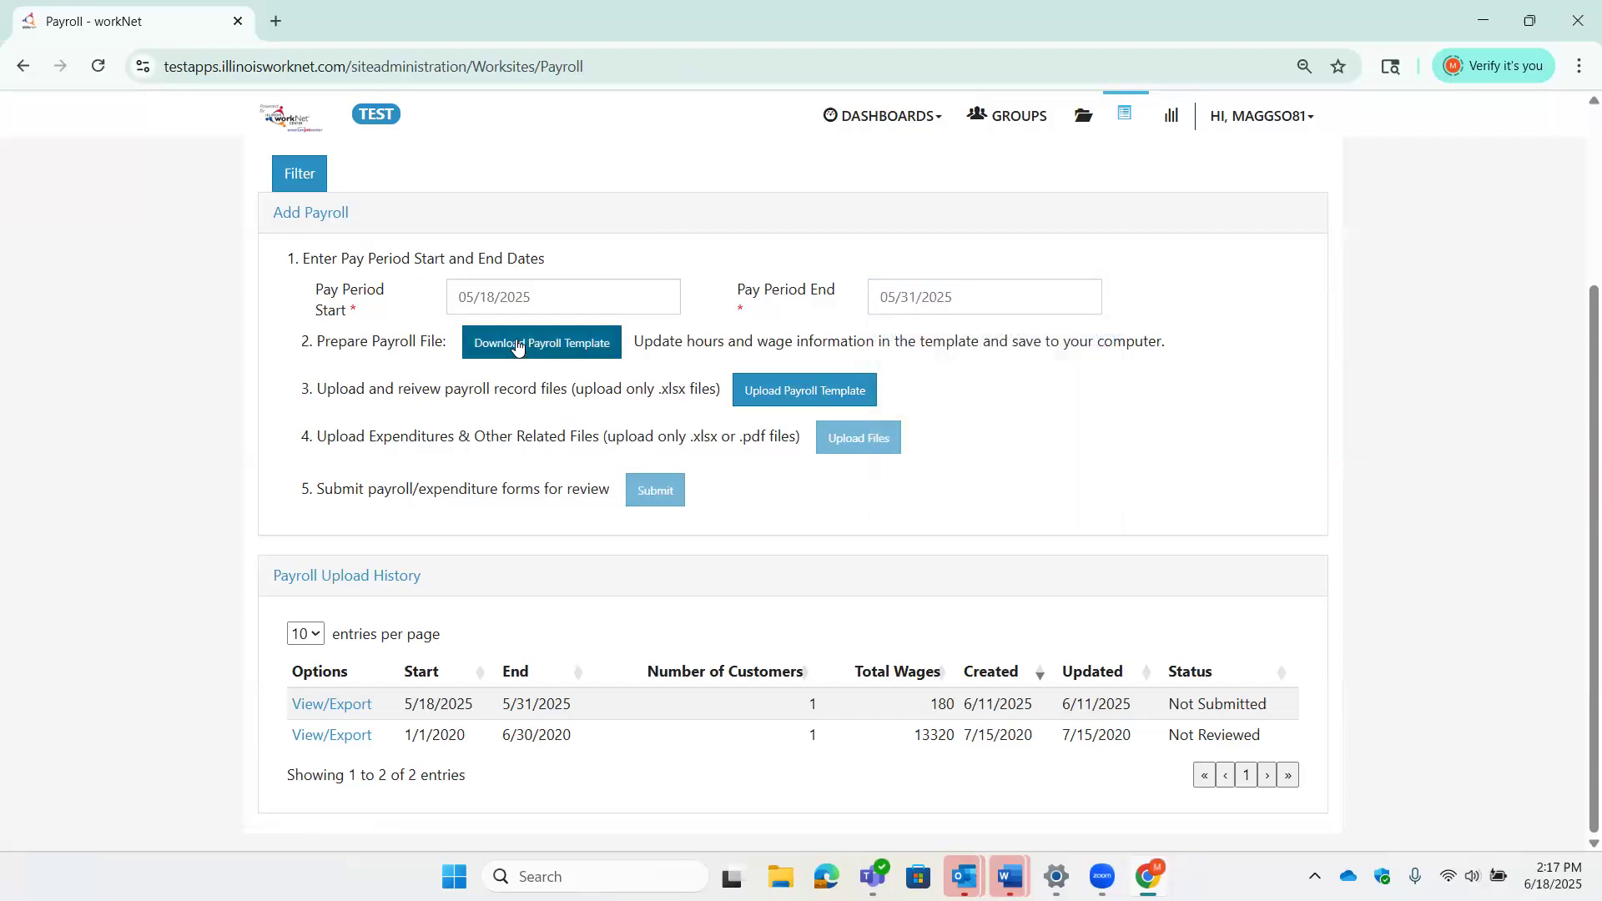
- Download the 5/18–5/31/2025 payroll template and open it maximized in Excel
{"action": "left_click", "coordinate": [563, 343]}
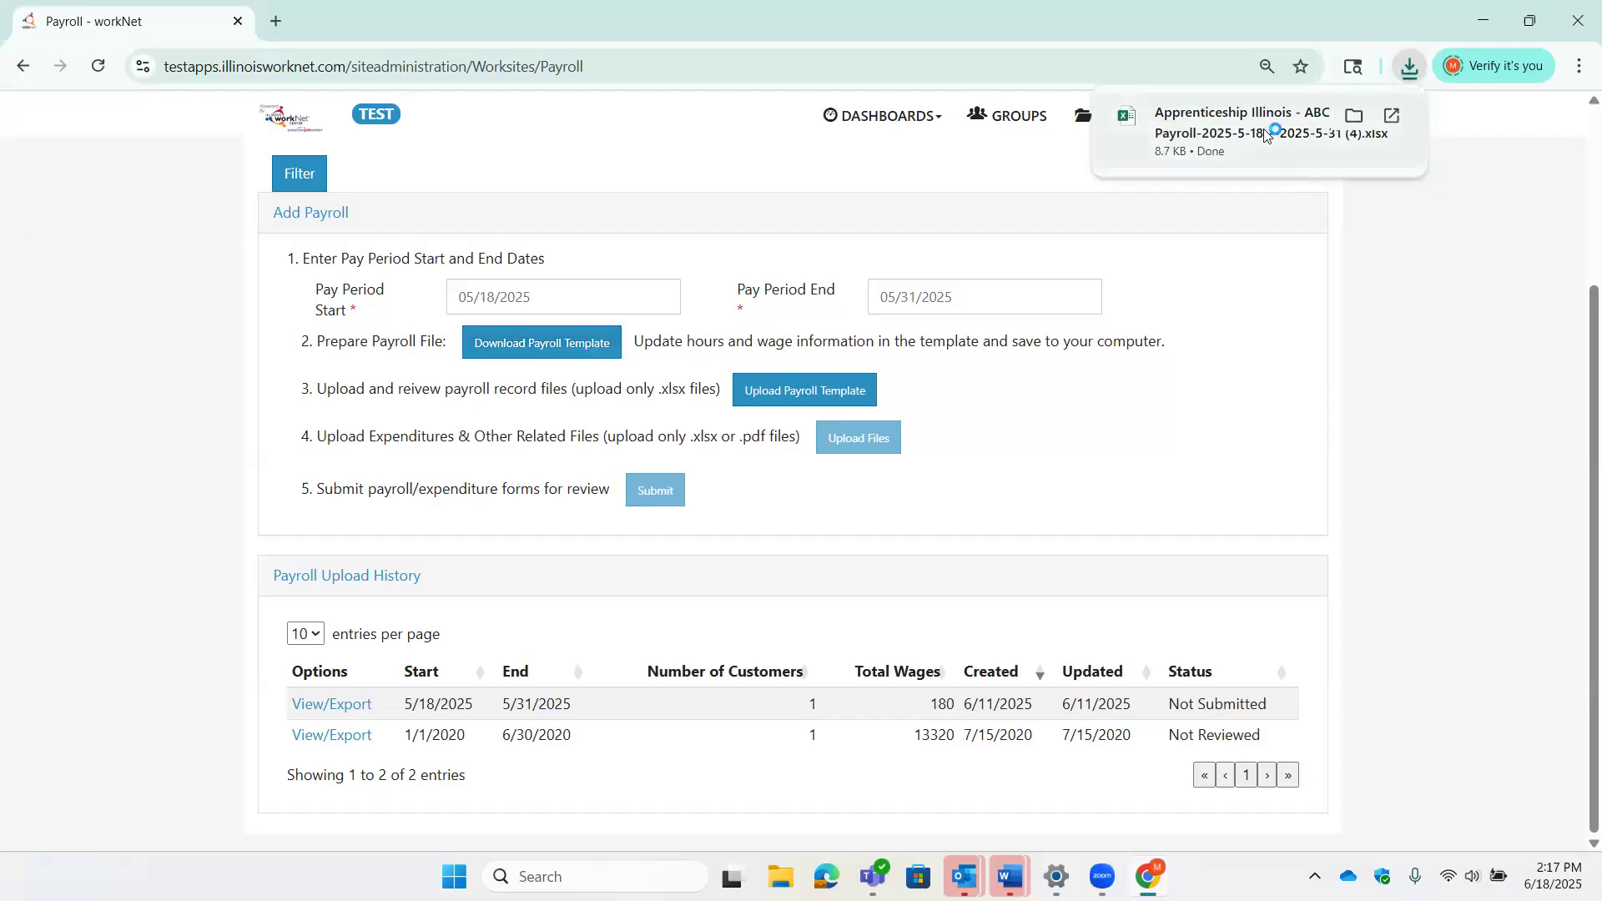
{"action": "left_click", "coordinate": [1266, 135]}
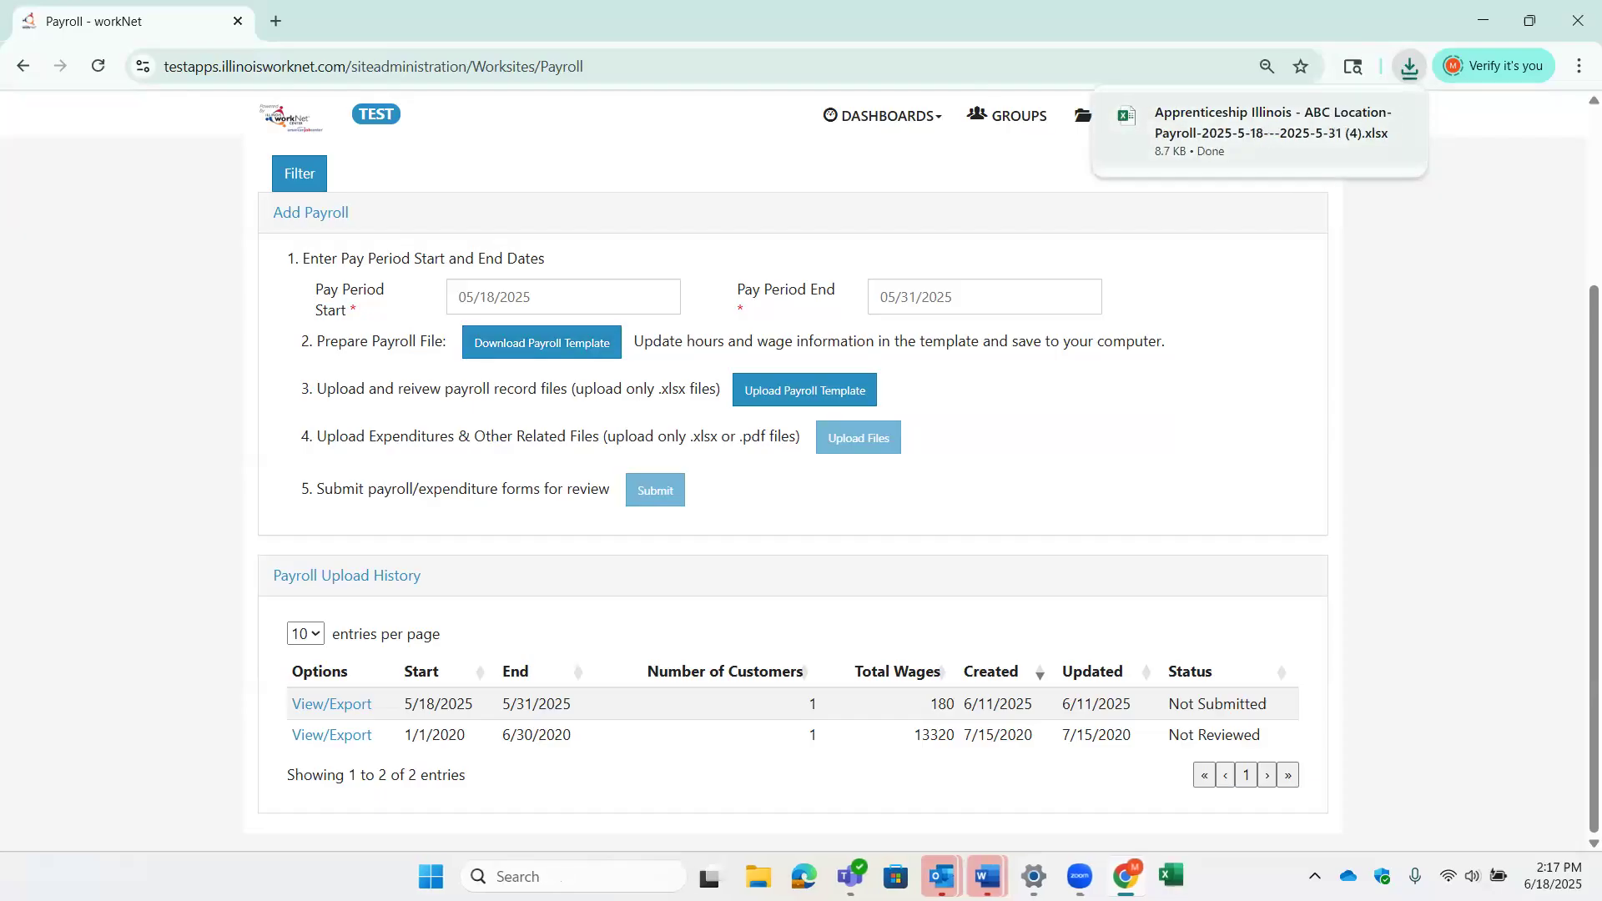
{"action": "left_click", "coordinate": [1386, 163]}
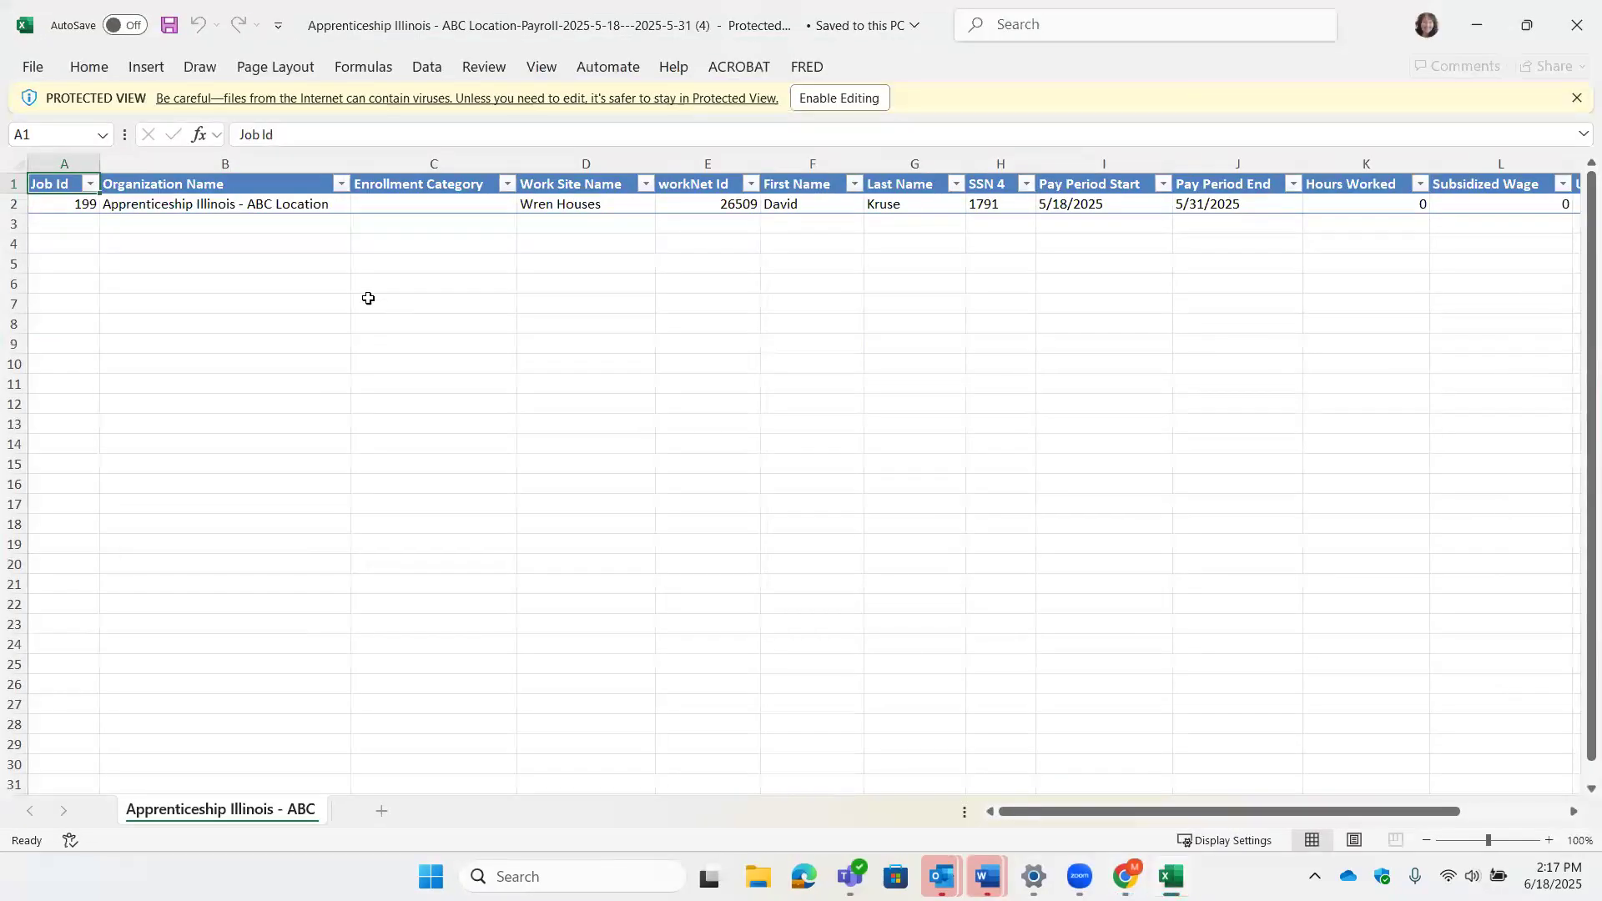
- Enable editing and set the row 2 work site name to 'Wills Welding and Iron'
{"action": "left_click", "coordinate": [883, 98]}
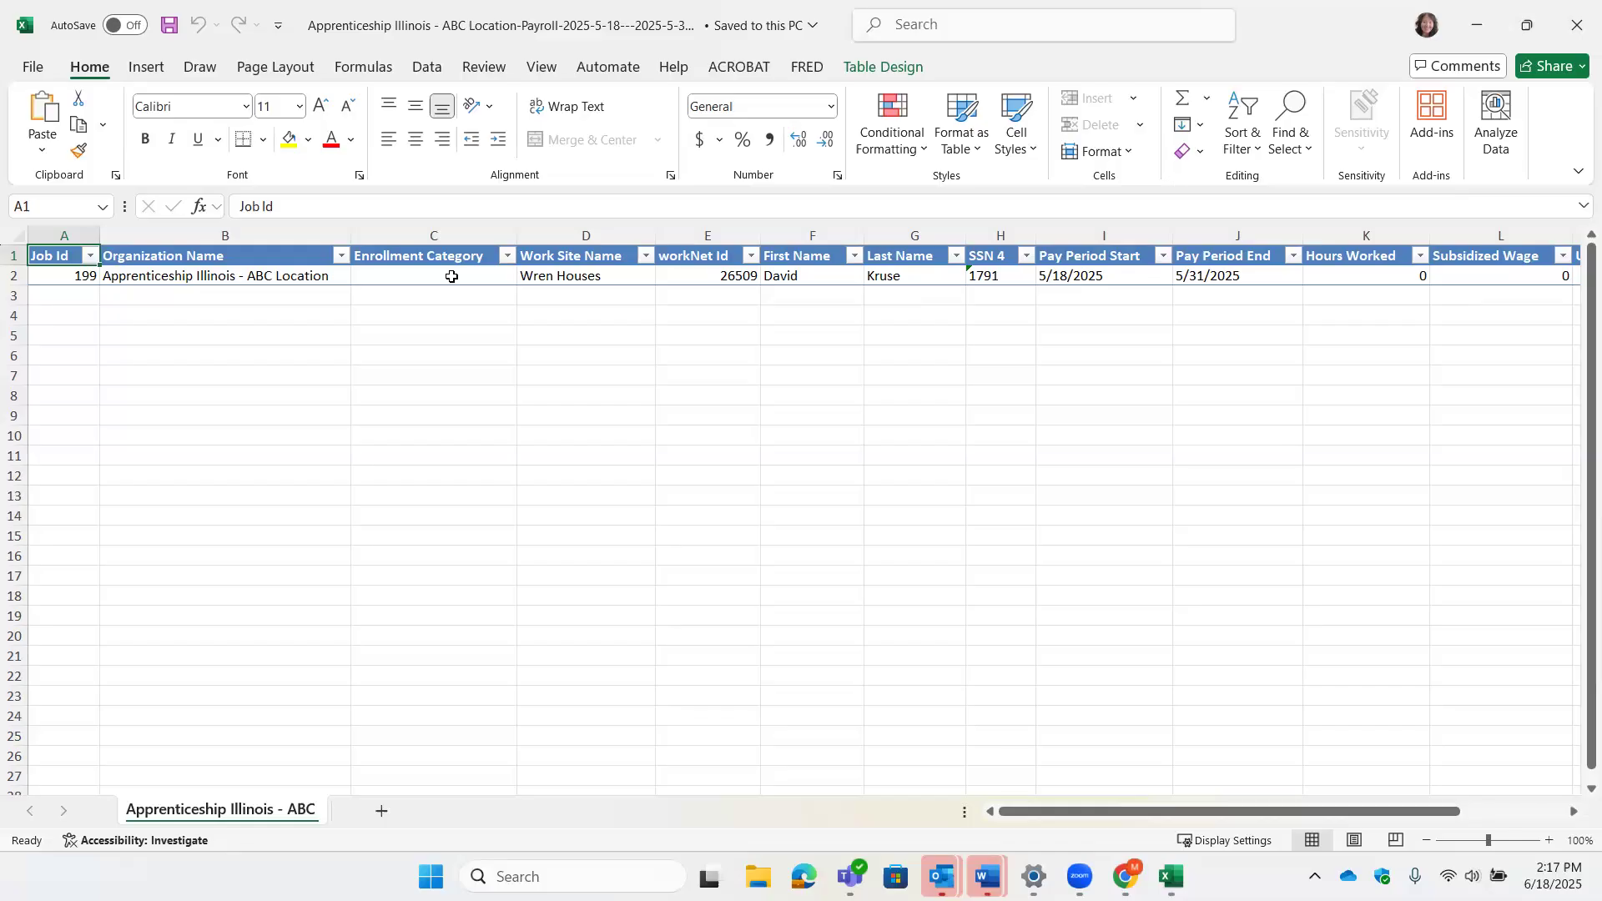
{"action": "left_click", "coordinate": [647, 258]}
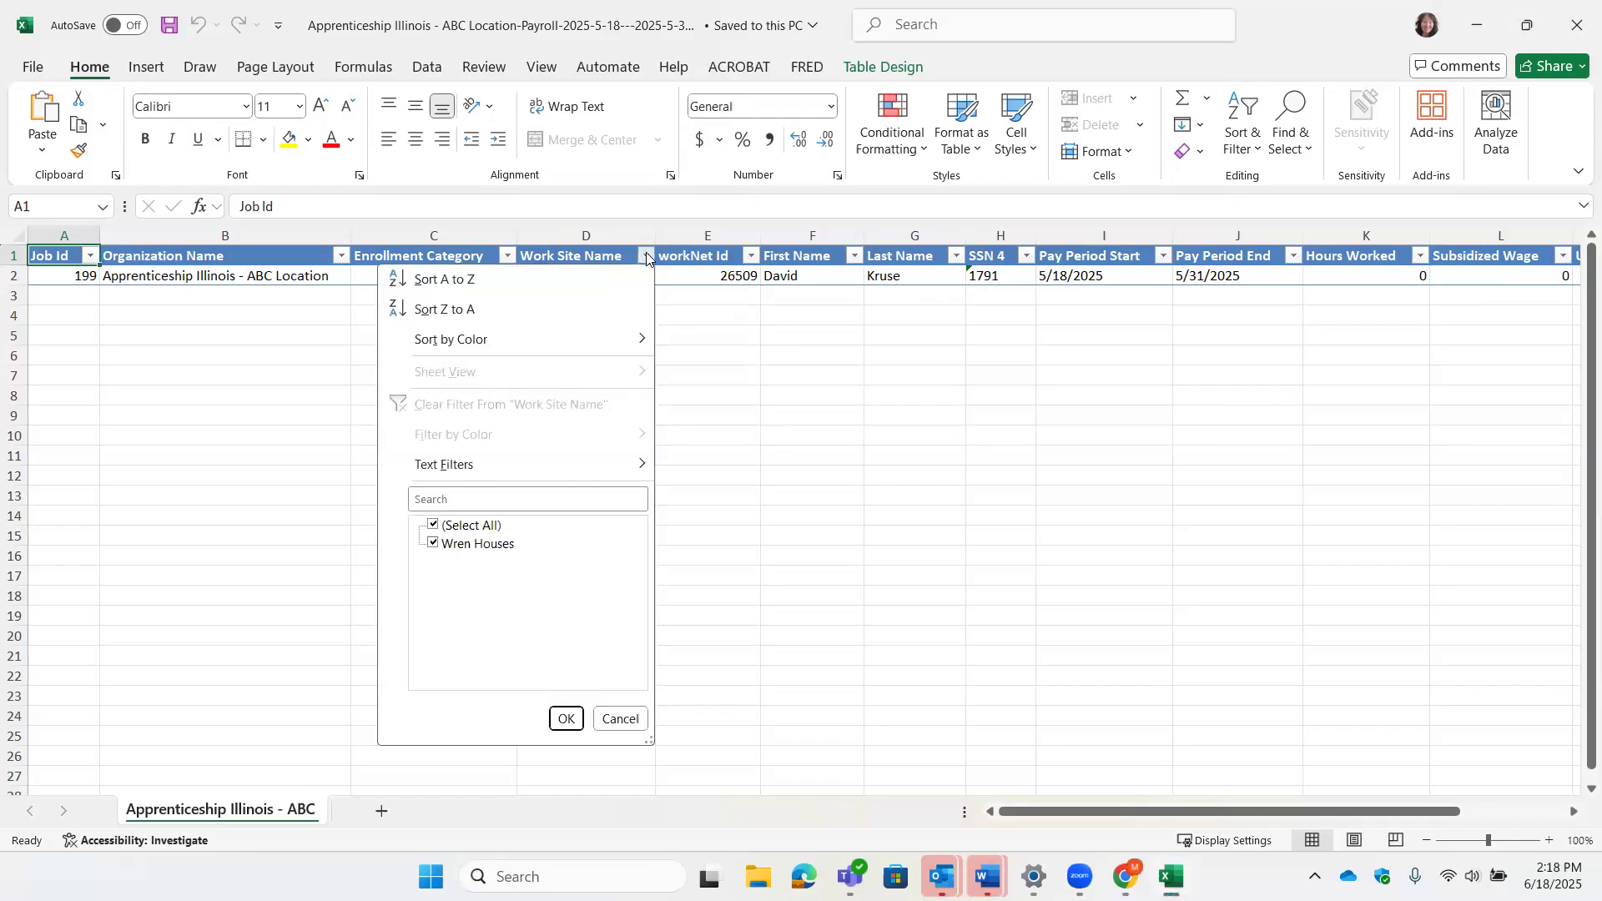
{"action": "left_click", "coordinate": [647, 258]}
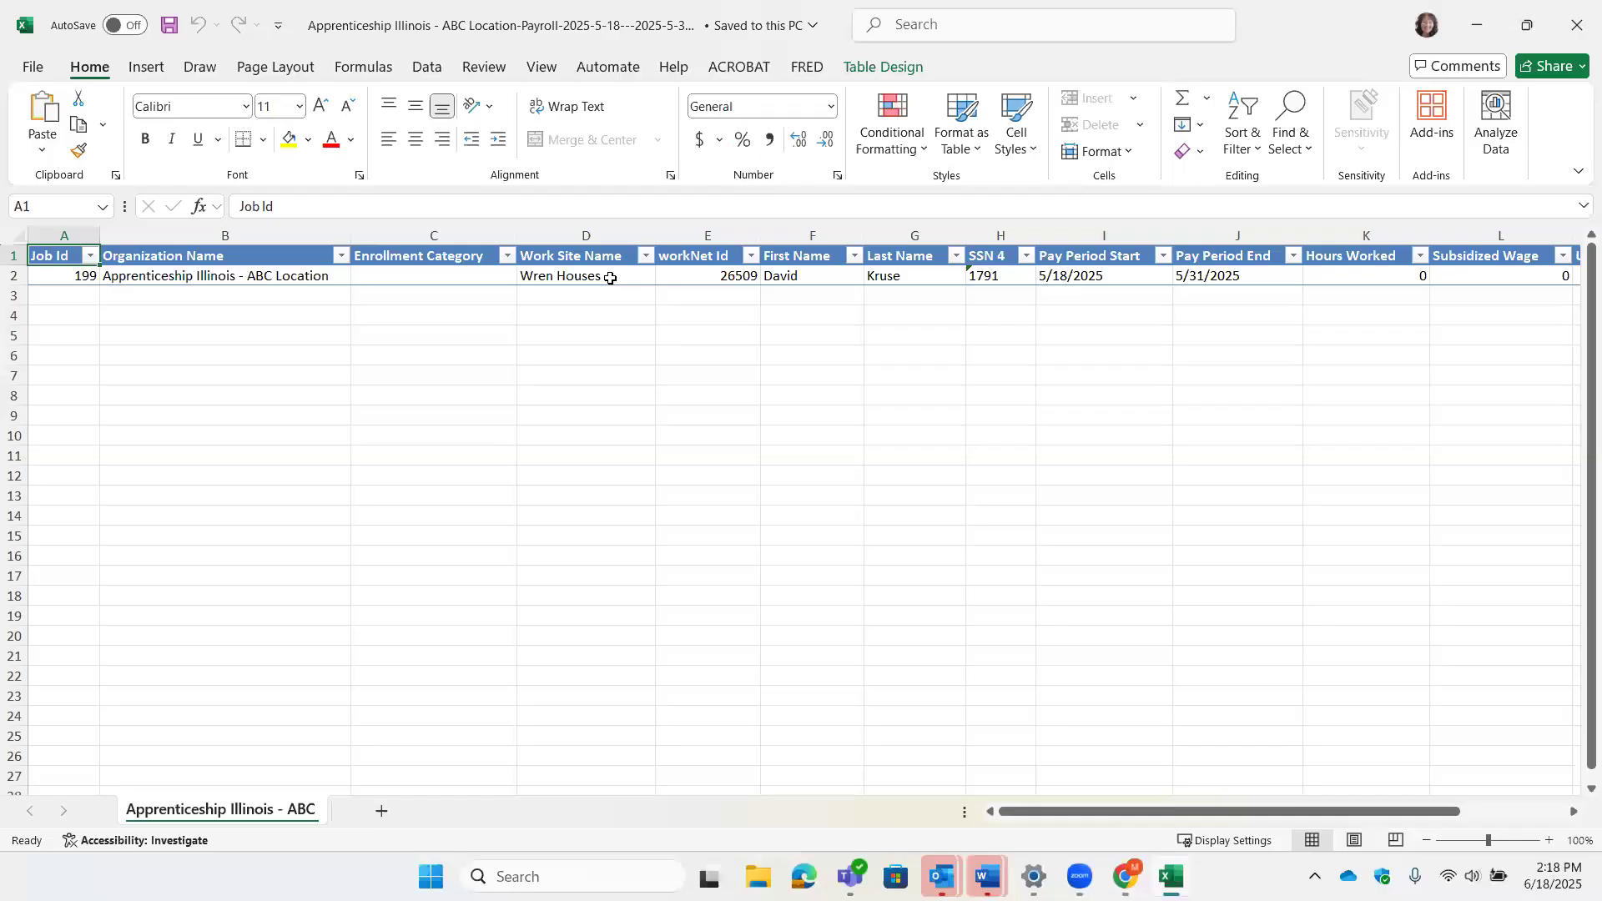
{"action": "left_click", "coordinate": [610, 277]}
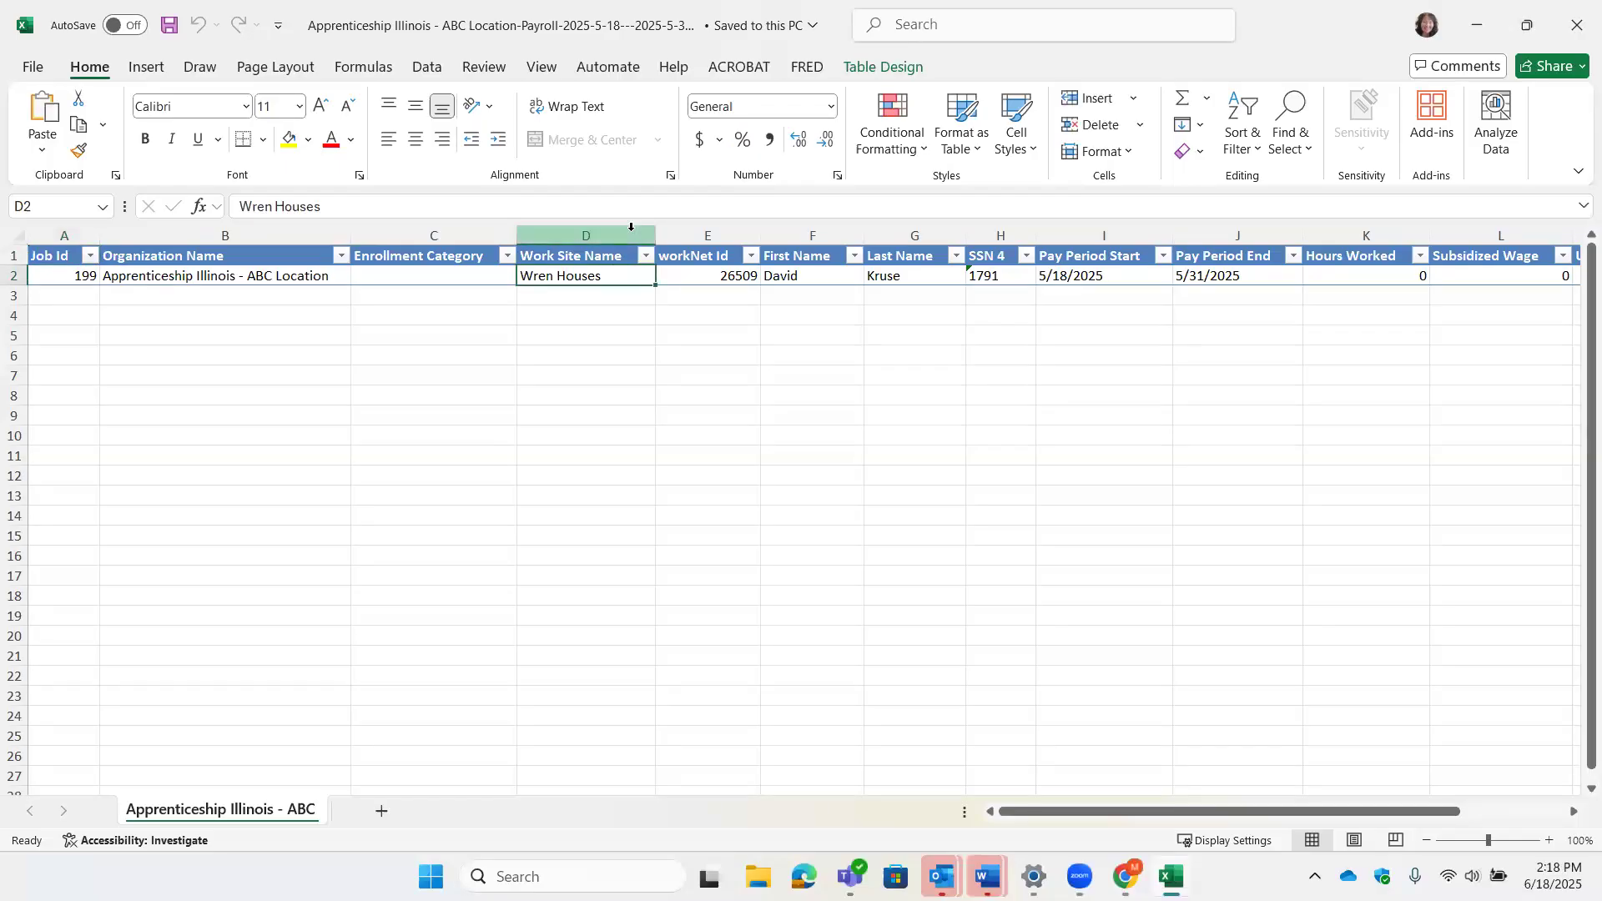
{"action": "type", "text": "Wi"}
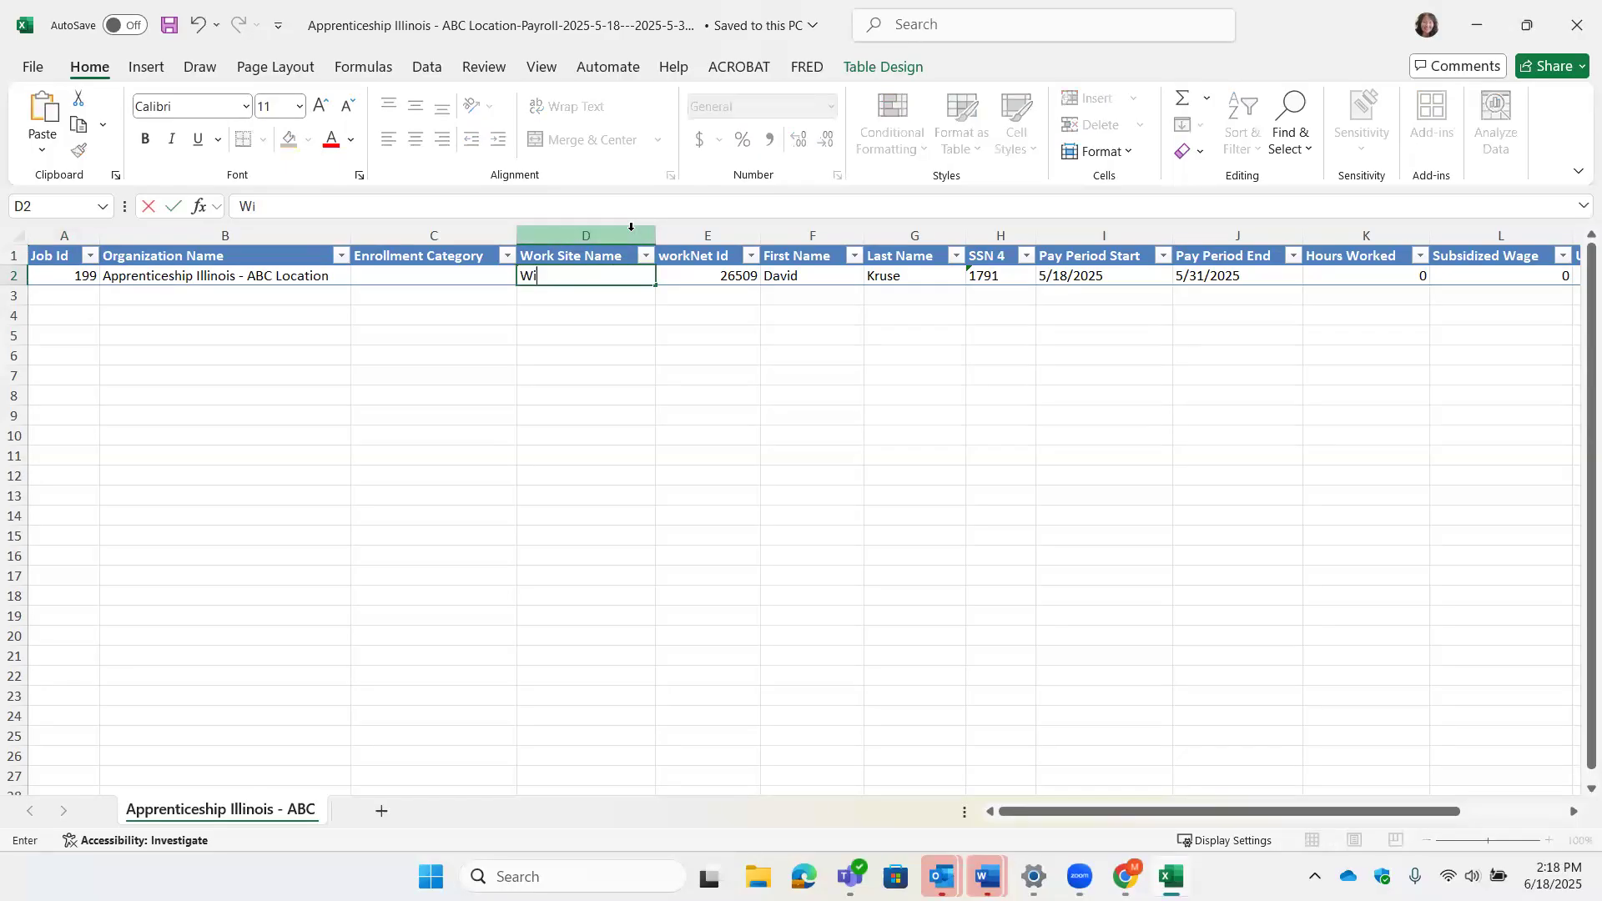
{"action": "type", "text": "lls Iron"}
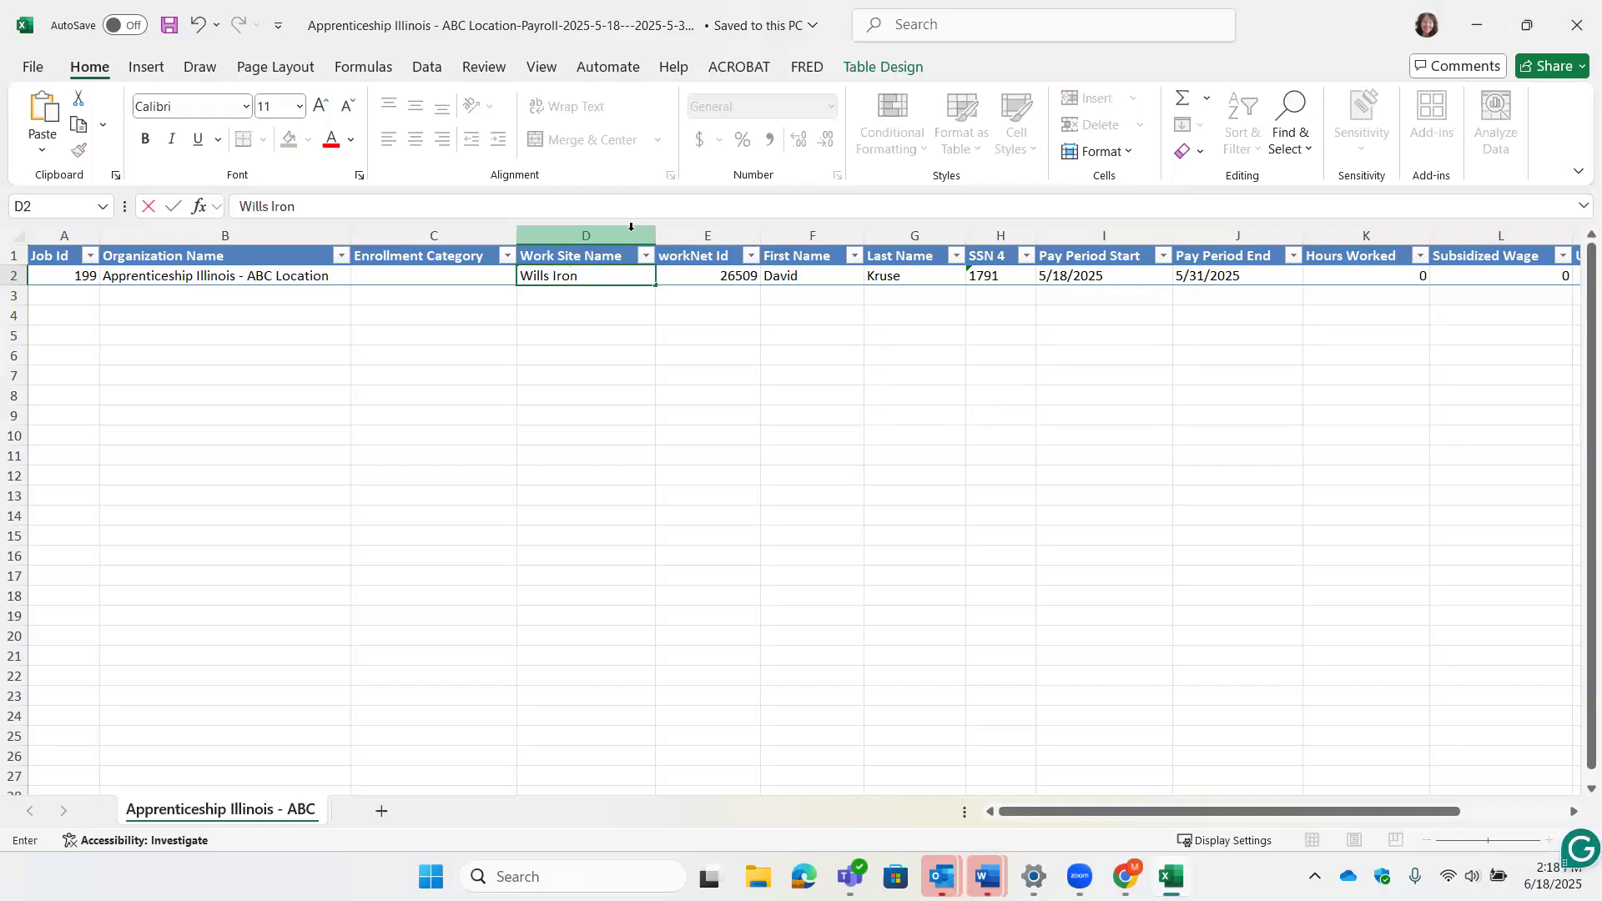
{"action": "key", "text": "BackSpace"}
{"action": "key", "text": "BackSpace"}
{"action": "key", "text": "BackSpace"}
{"action": "key", "text": "BackSpace"}
{"action": "type", "text": "Welding and Iron"}
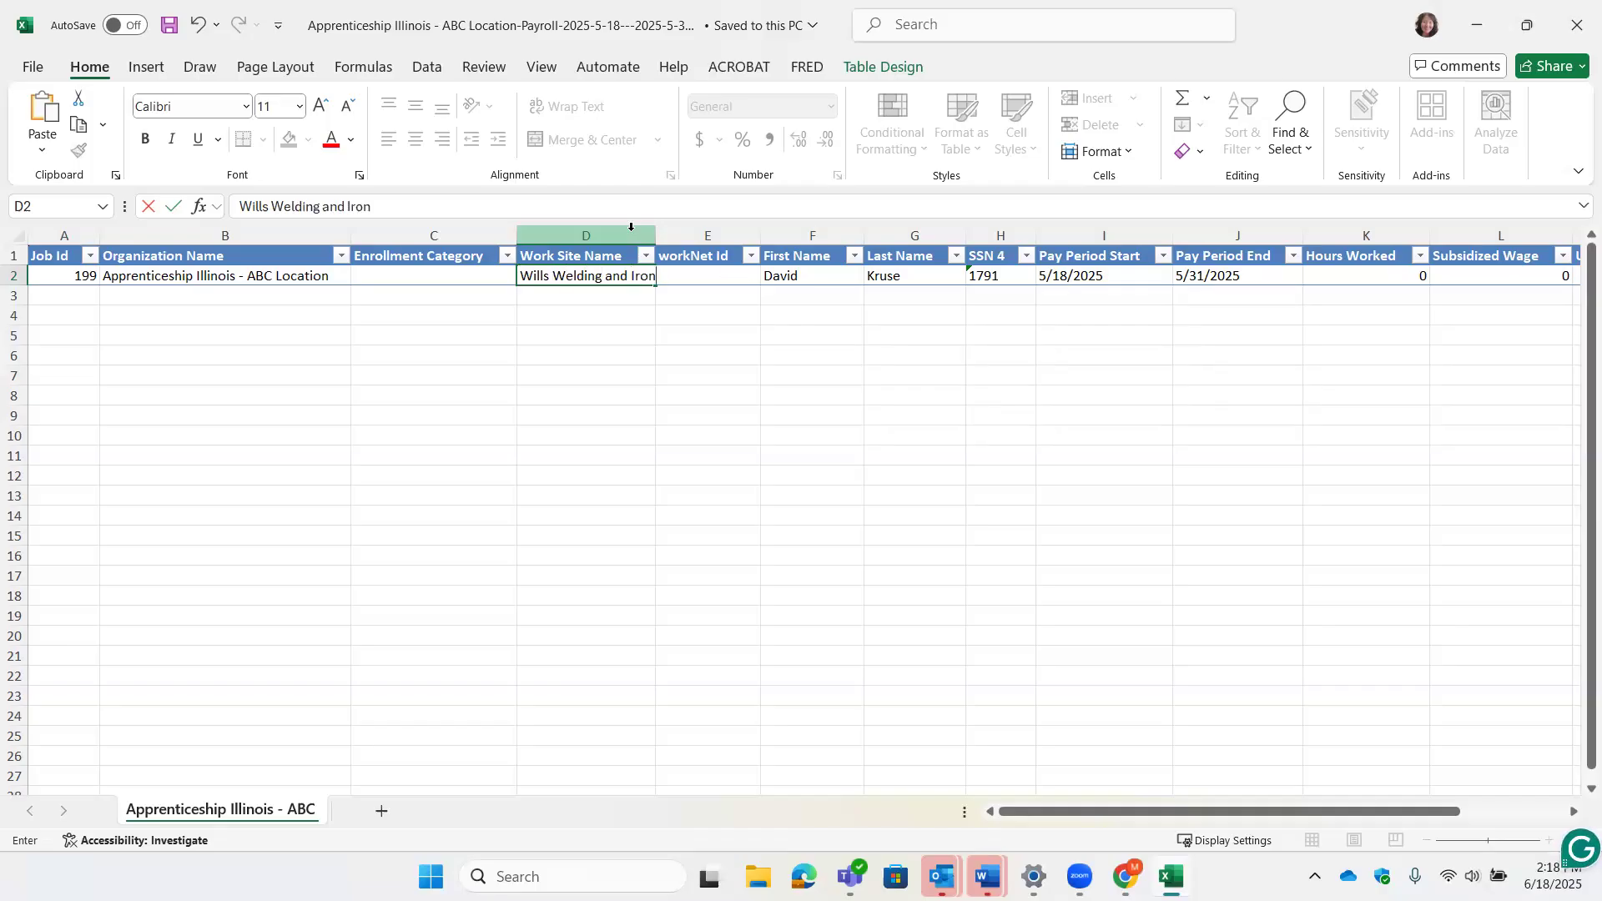
{"action": "key", "text": "Tab"}
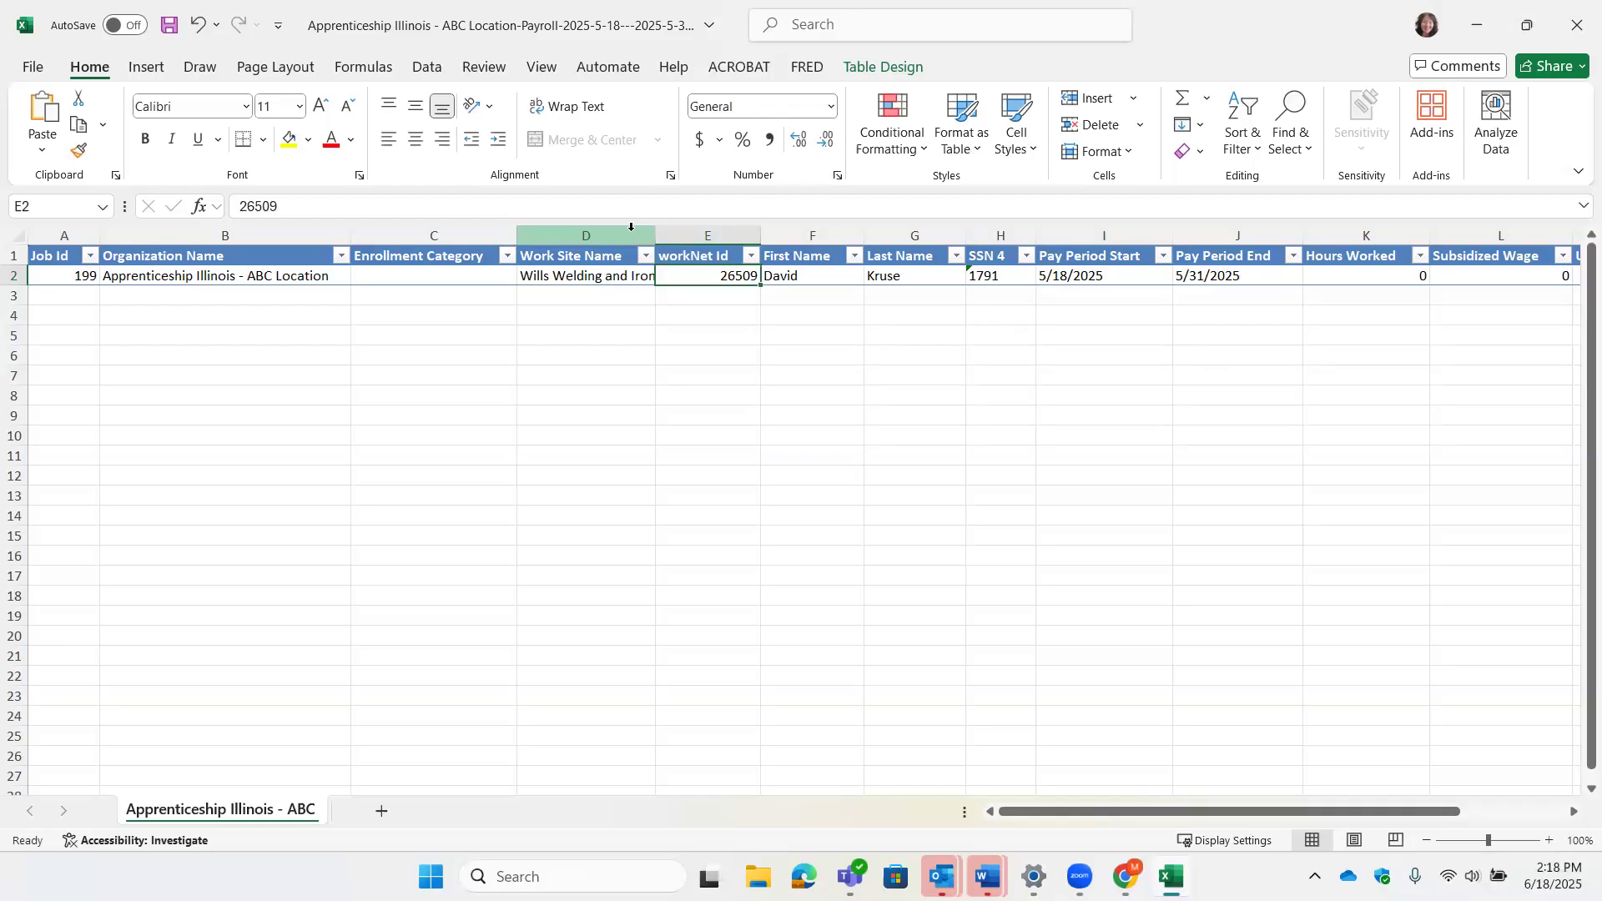
- Overwrite the worker's first name in row 2 and move on to Hours Worked
{"action": "key", "text": "Tab"}
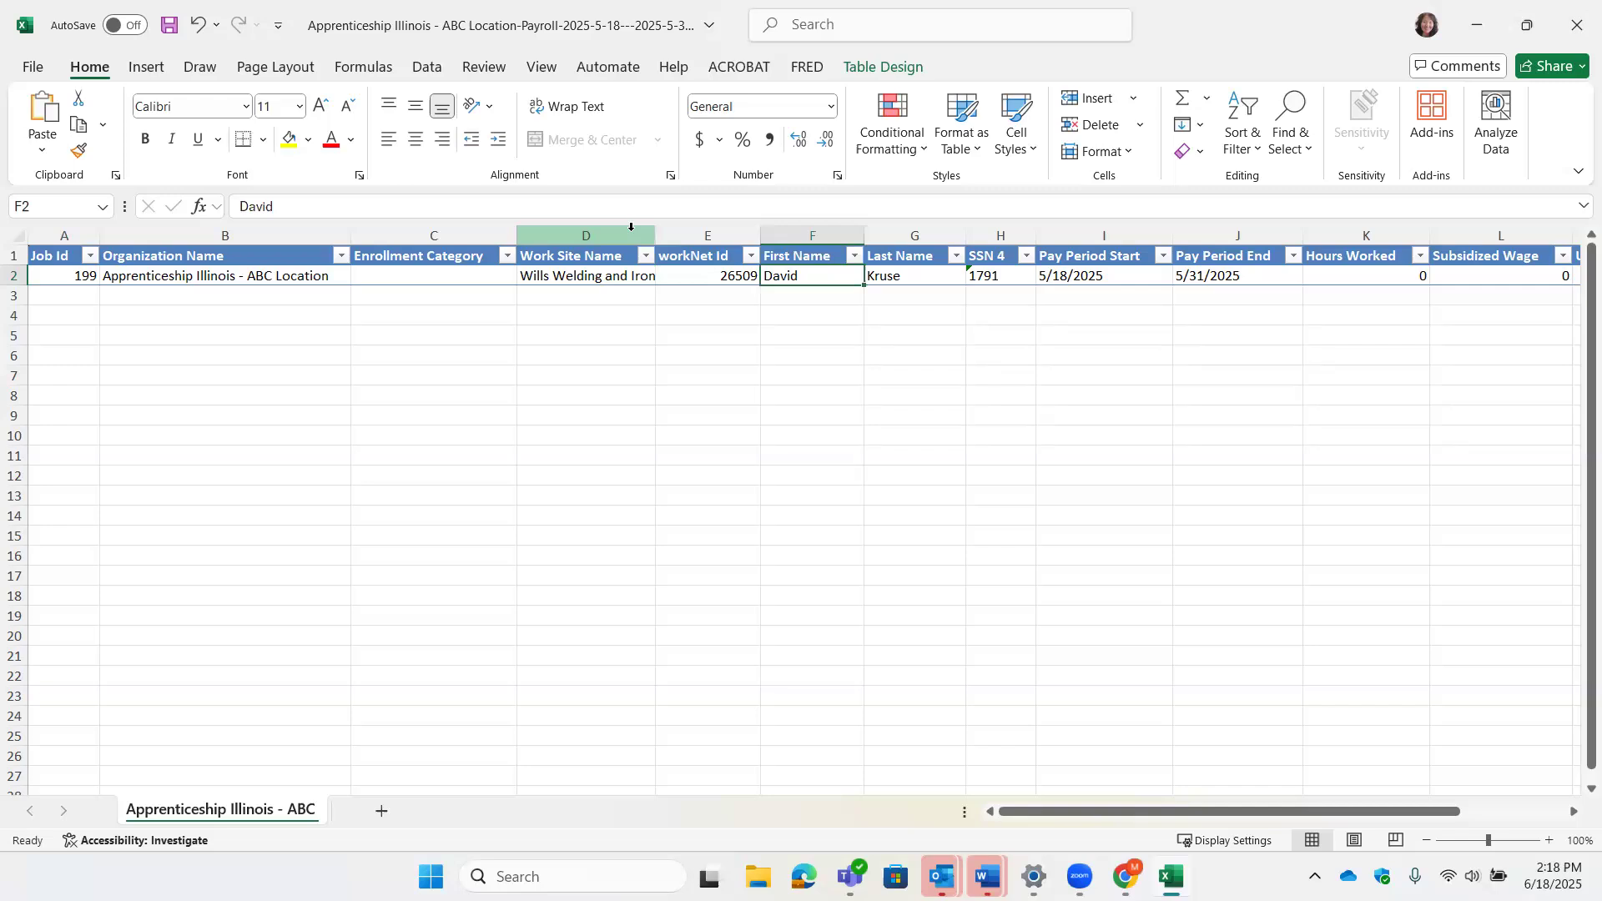
{"action": "type", "text": "Maggie"}
{"action": "key", "text": "Tab"}
{"action": "key", "text": "Tab"}
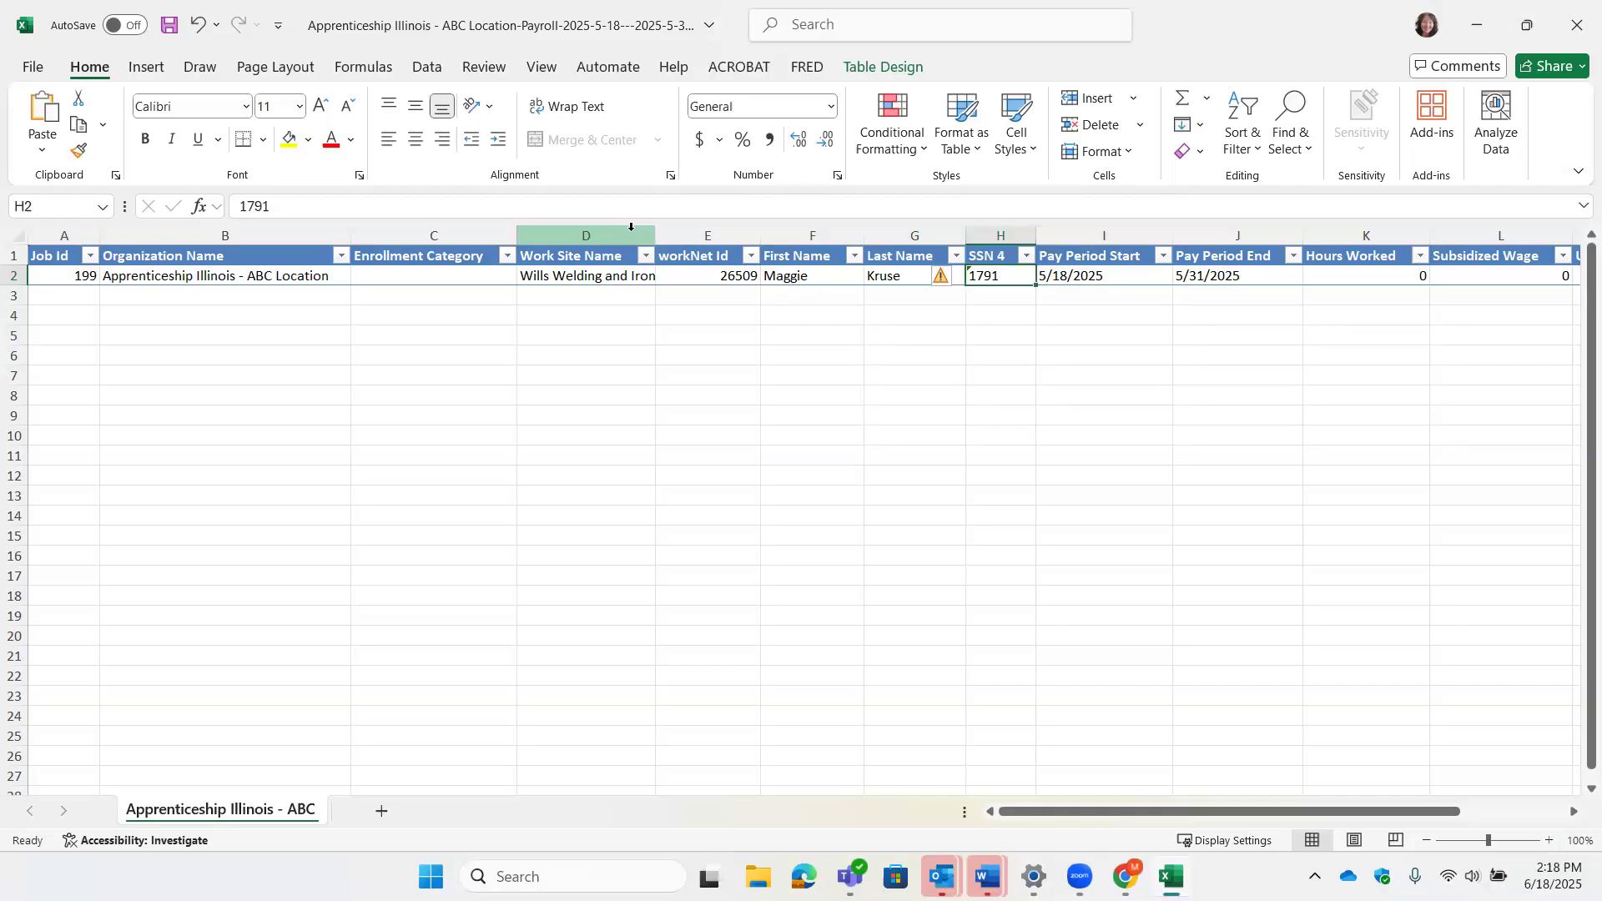
{"action": "key", "text": "Tab"}
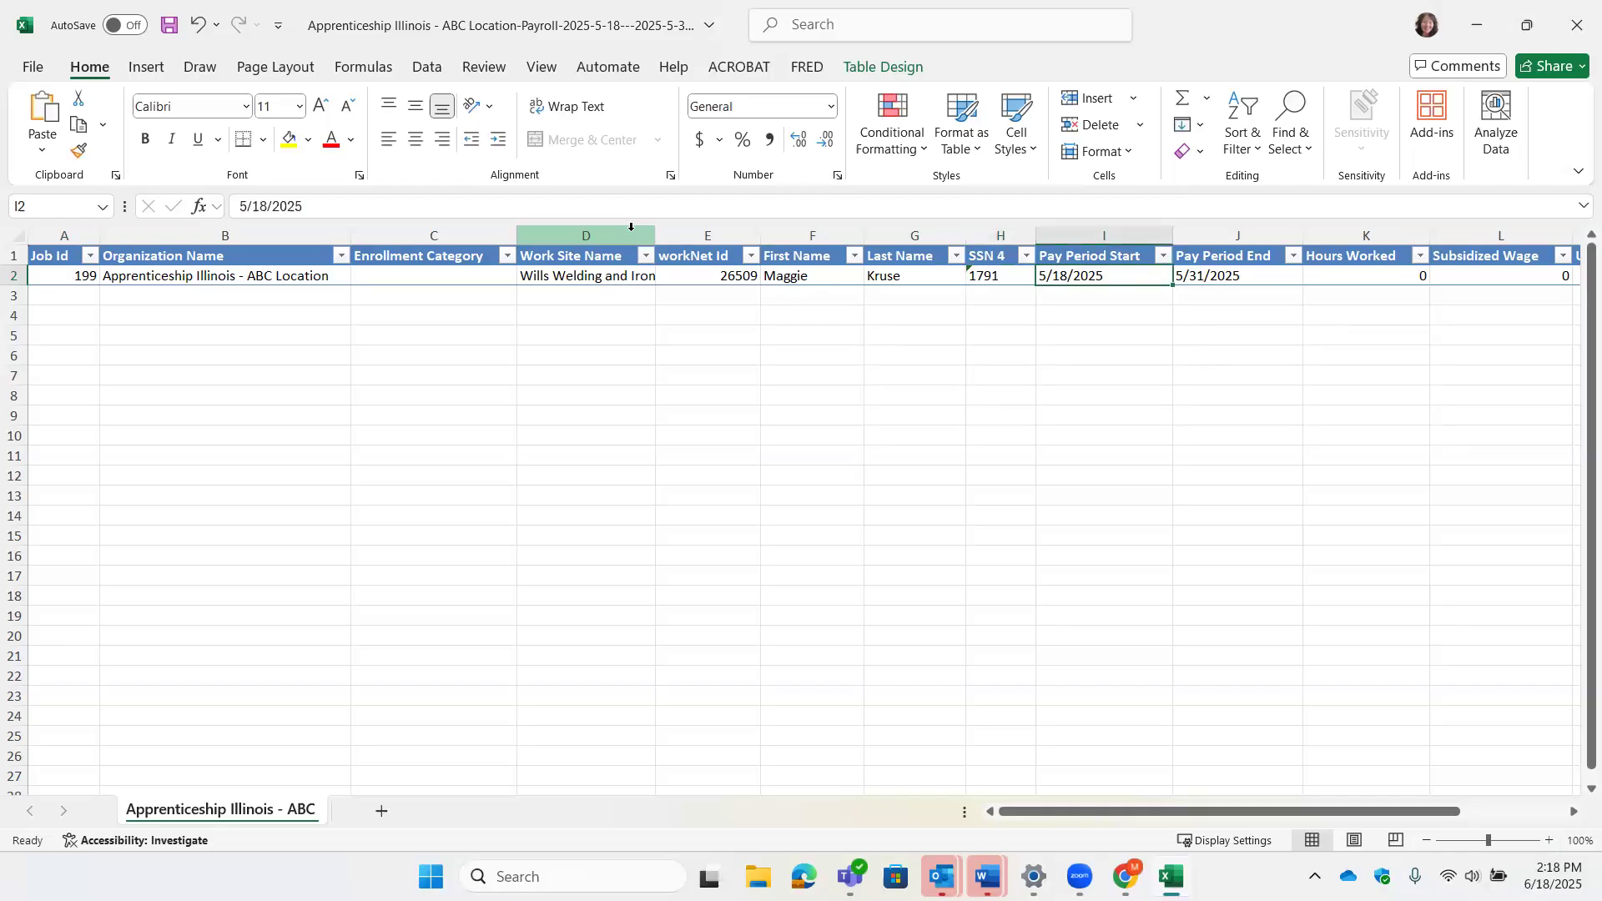
{"action": "key", "text": "Tab"}
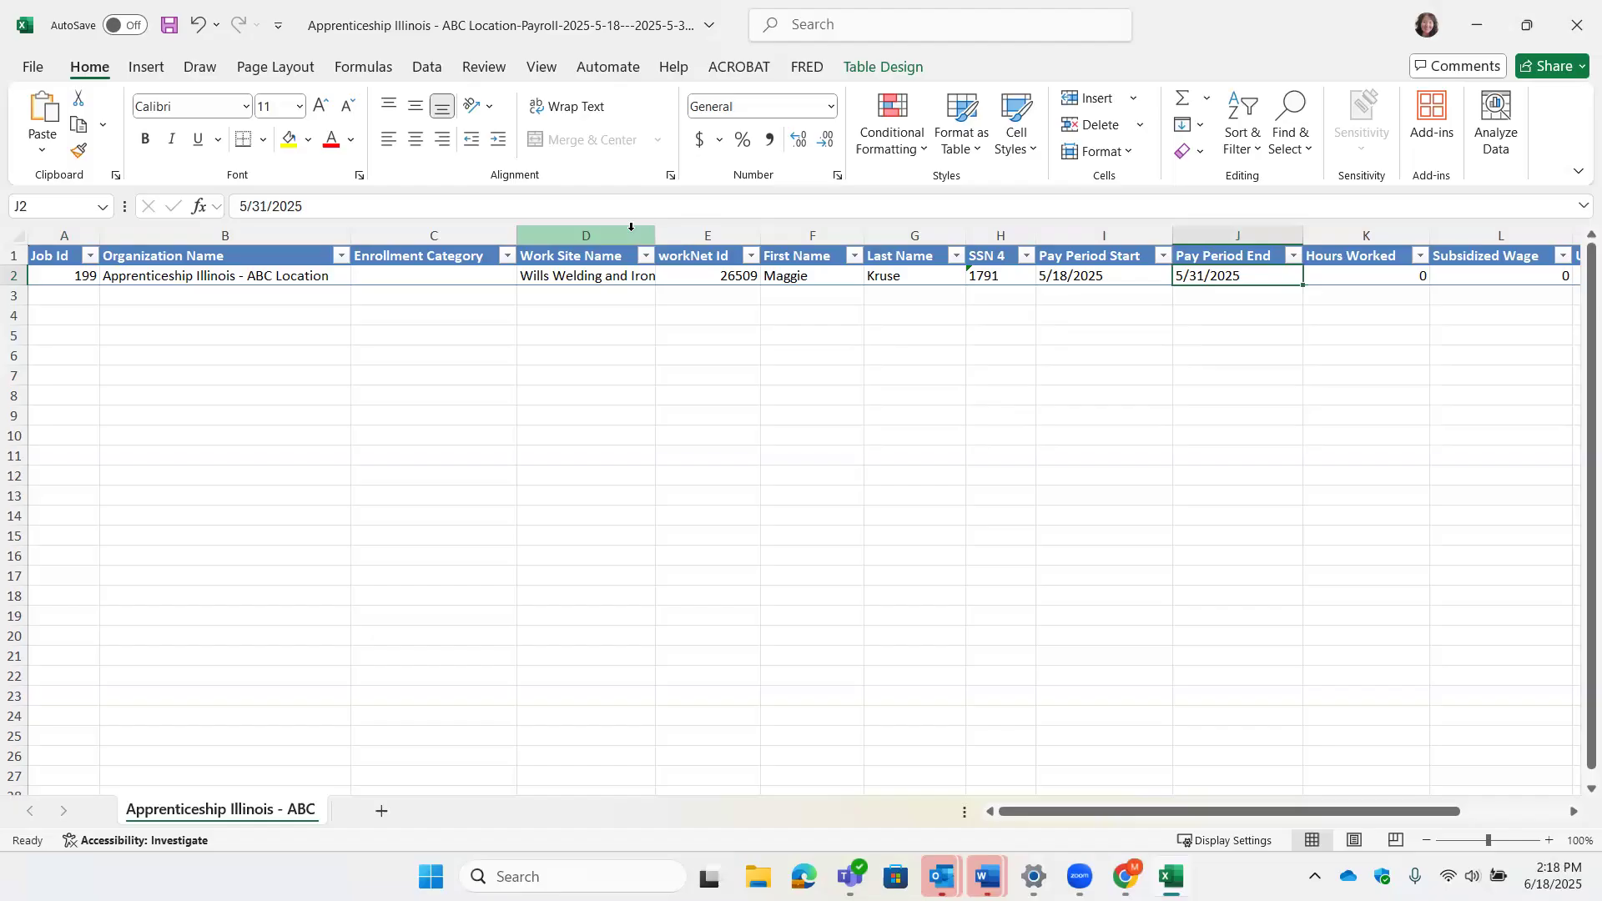
- Enter 3 hours worked, unsubsidized wage 0 and hourly wage 15.50 in row 2
{"action": "left_click", "coordinate": [1336, 280]}
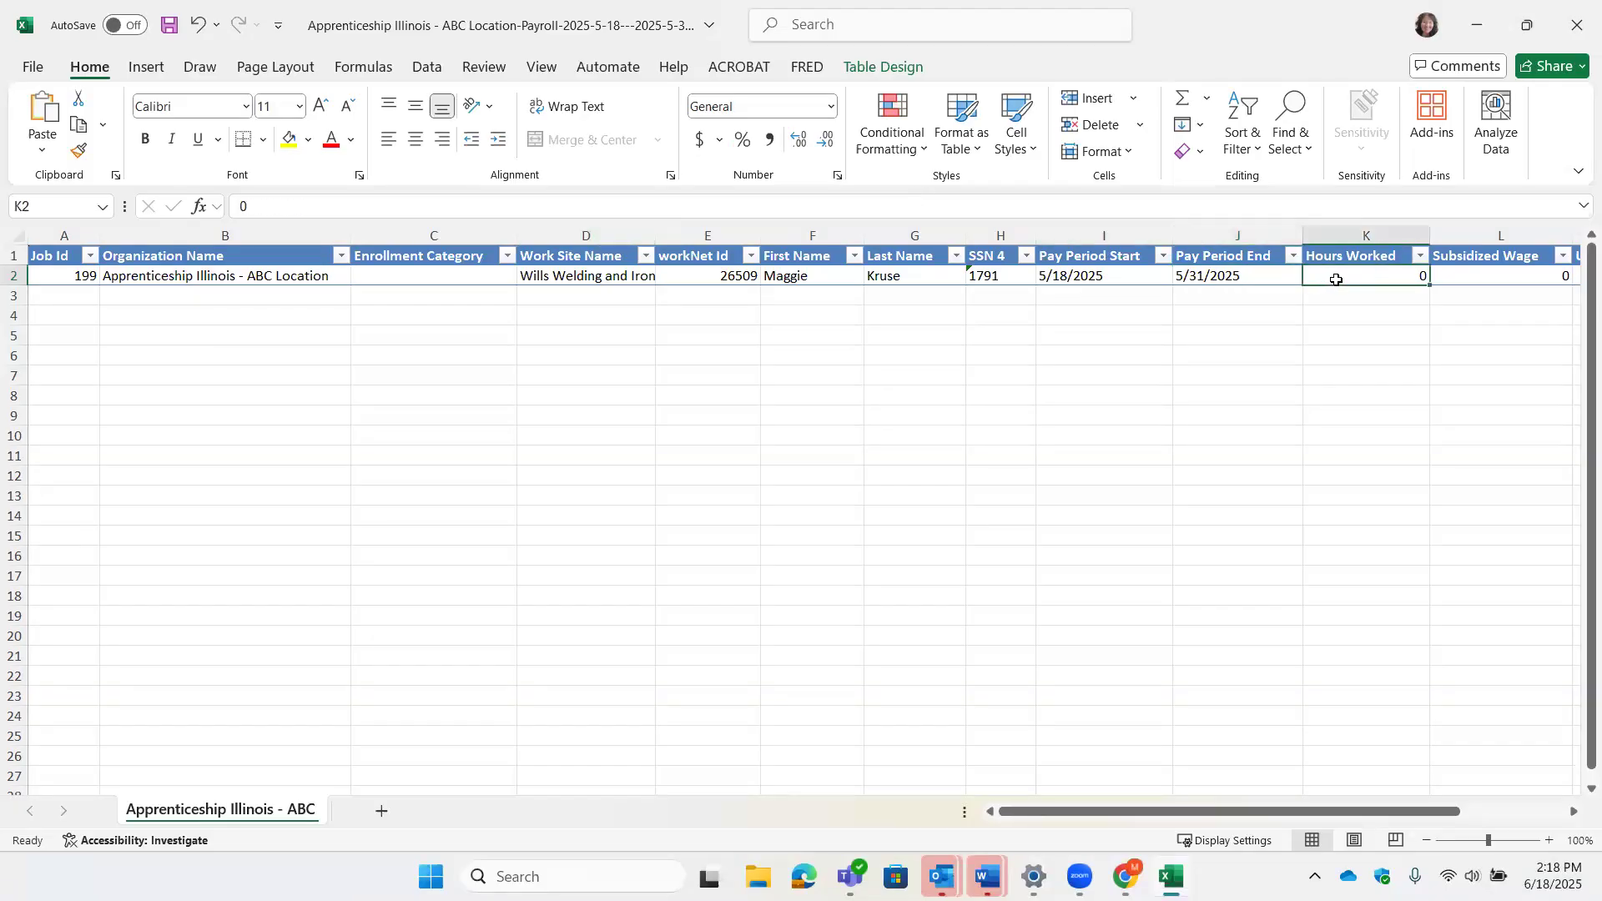
{"action": "type", "text": "3"}
{"action": "key", "text": "Tab"}
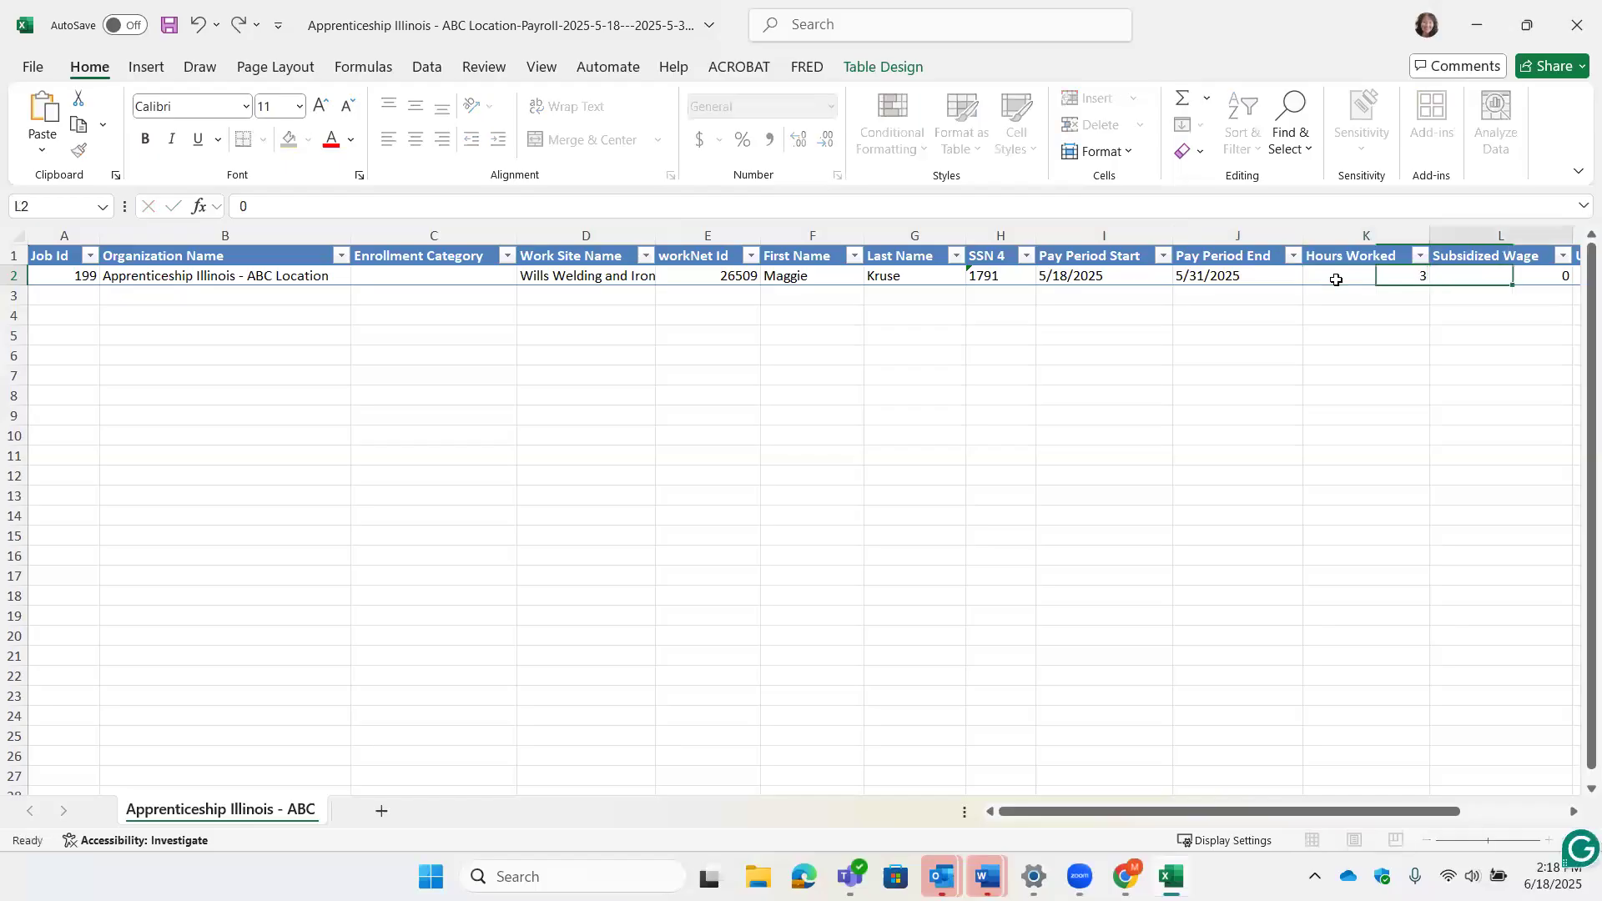
{"action": "key", "text": "Tab"}
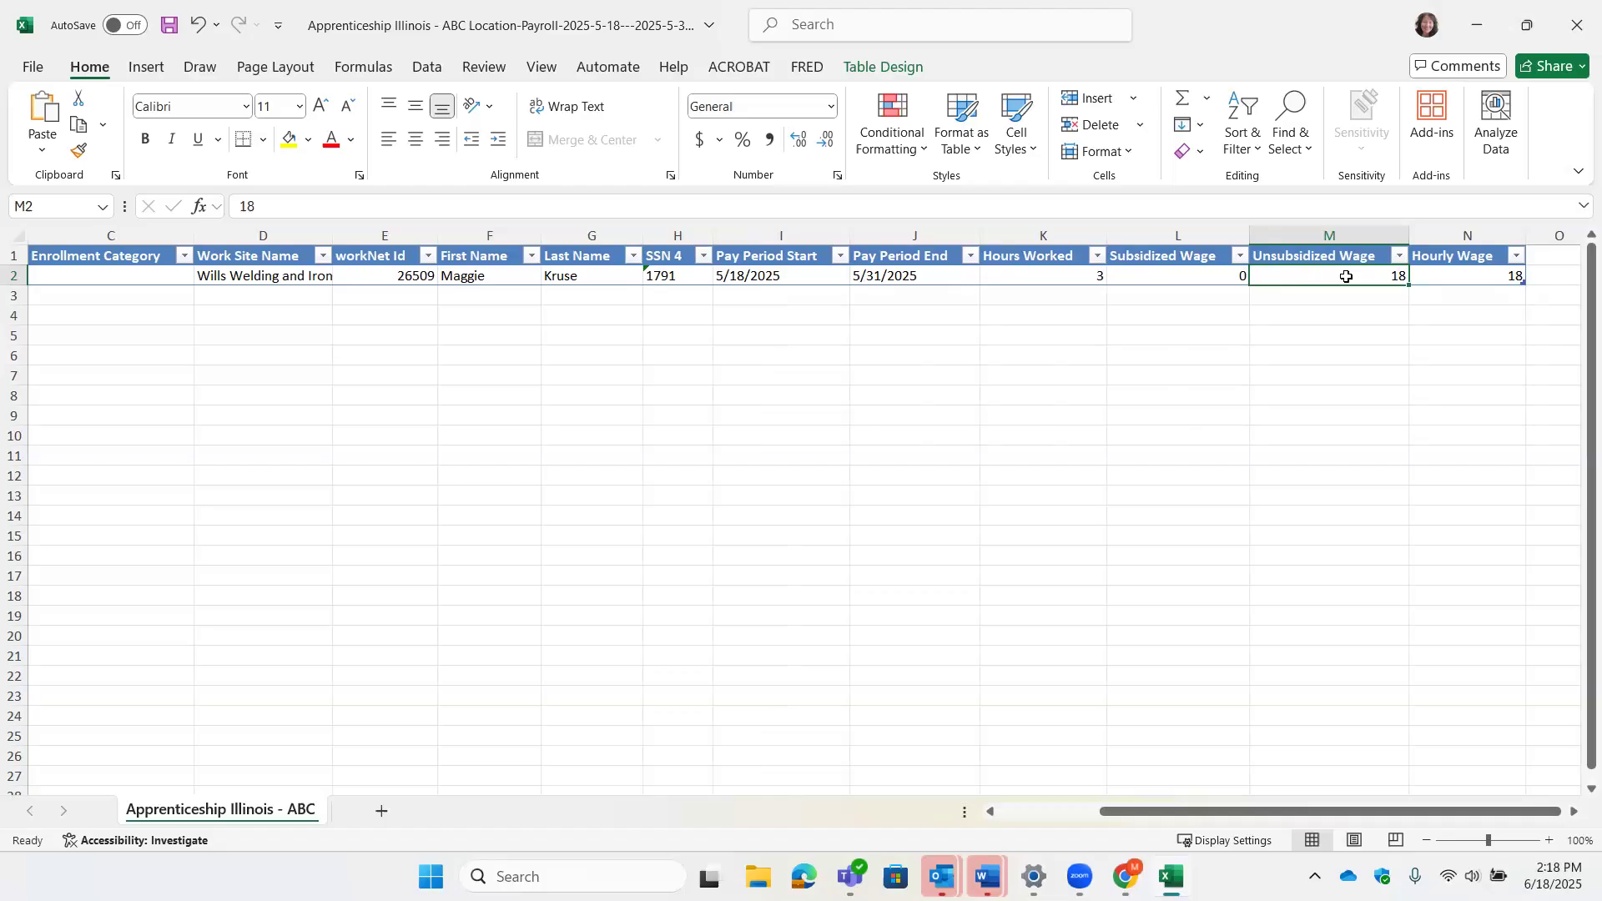
{"action": "type", "text": "0"}
{"action": "key", "text": "Tab"}
{"action": "type", "text": "15.50"}
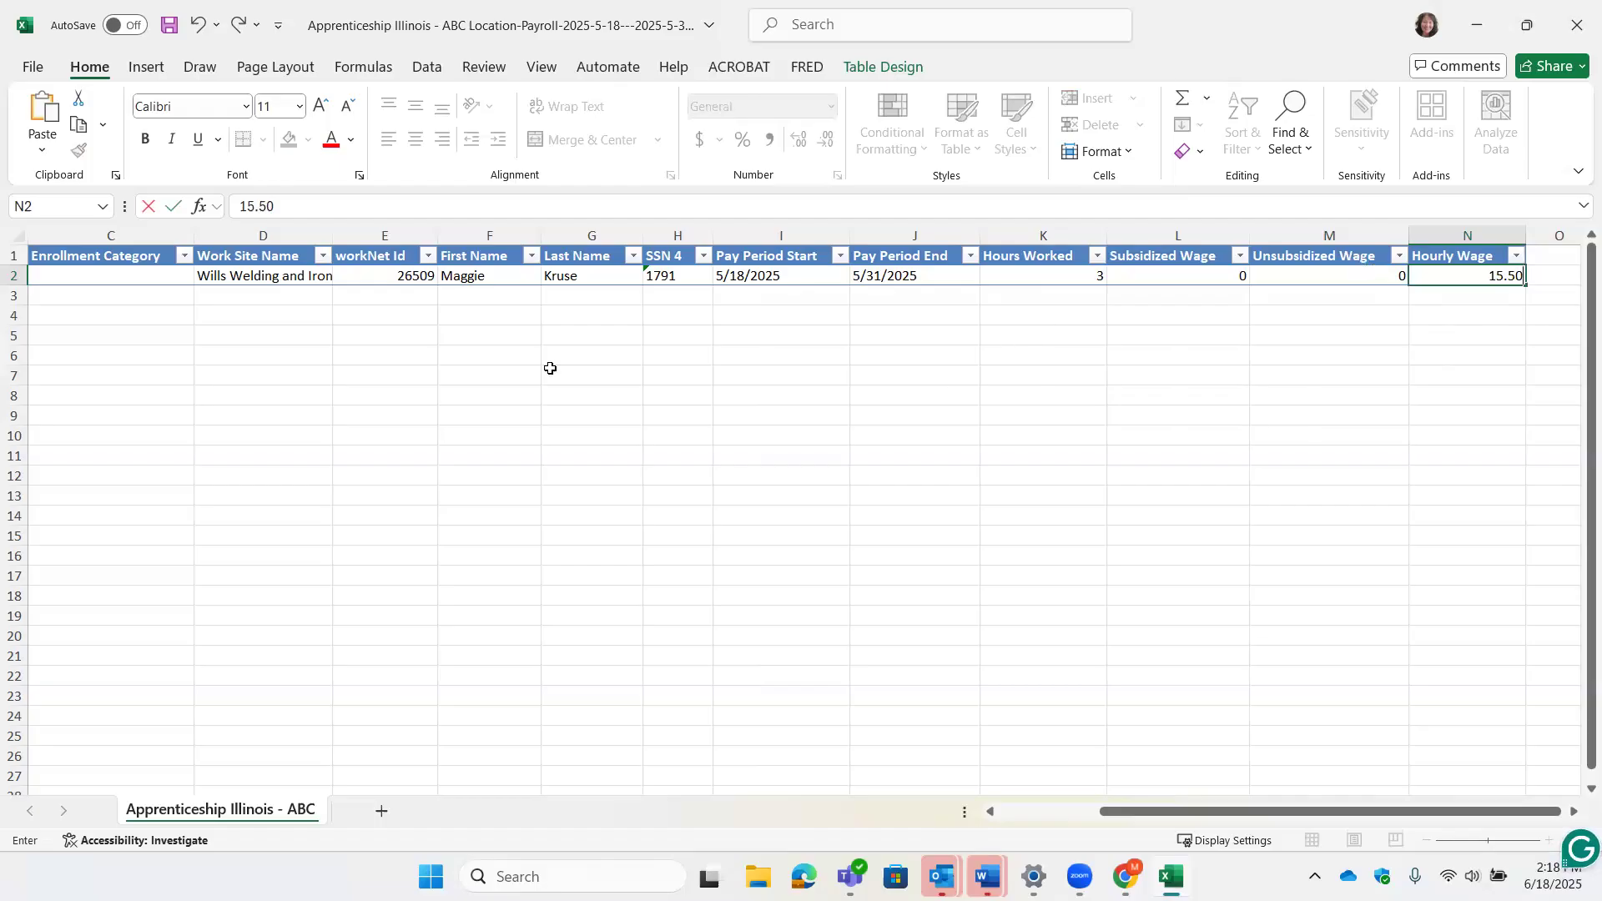
{"action": "left_click", "coordinate": [34, 69]}
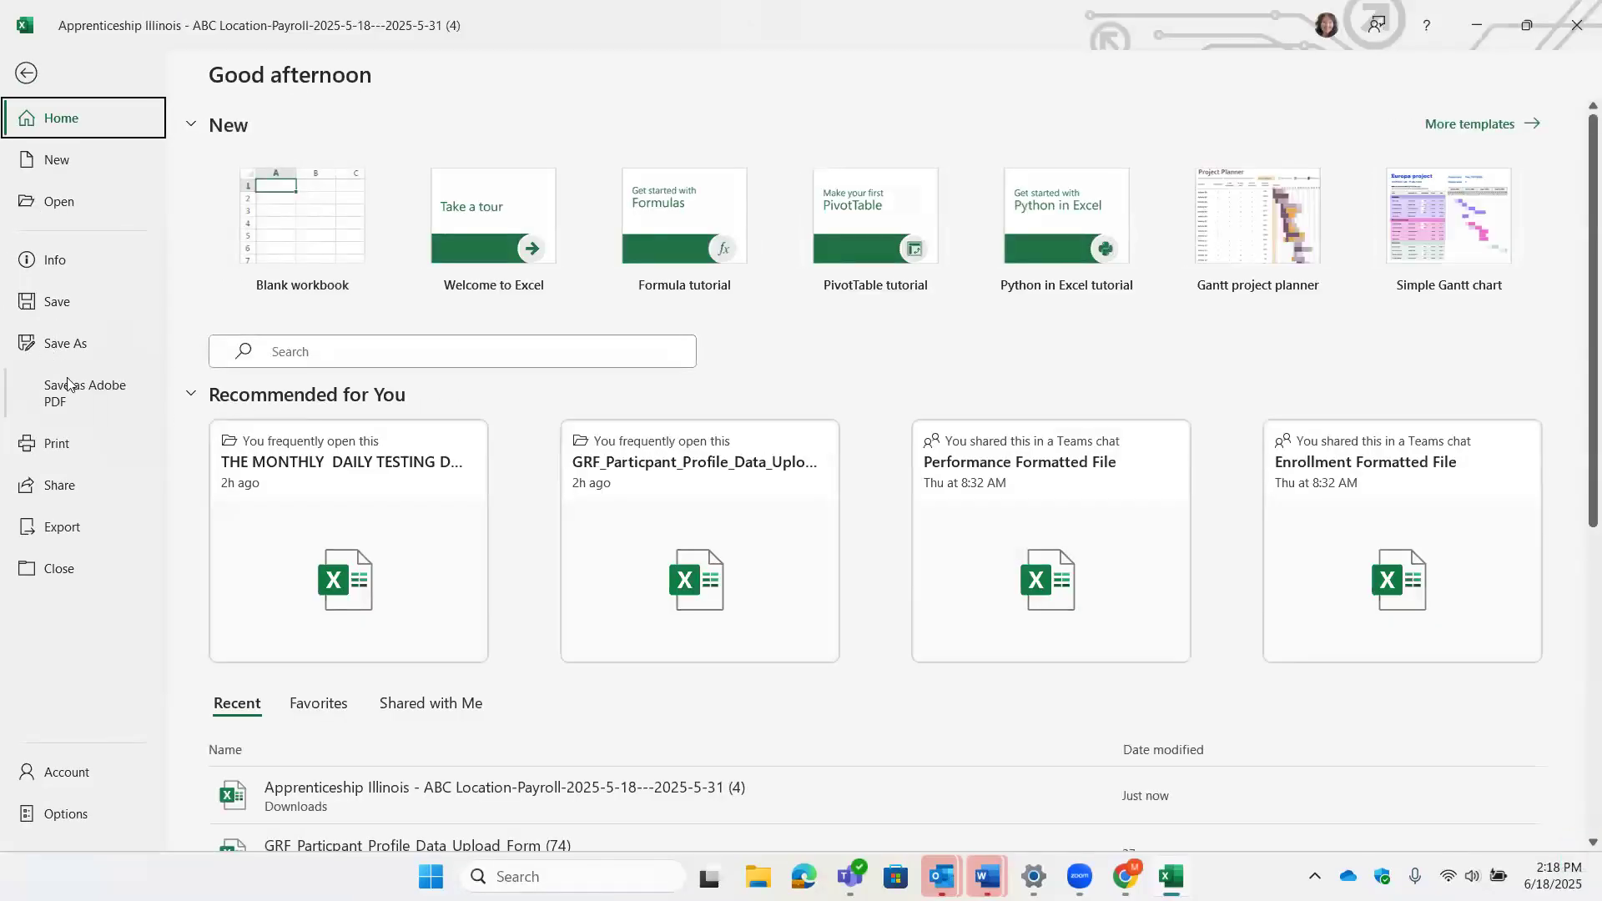
- Save the payroll workbook to the Desktop under its original name and close Excel
{"action": "left_click", "coordinate": [62, 348]}
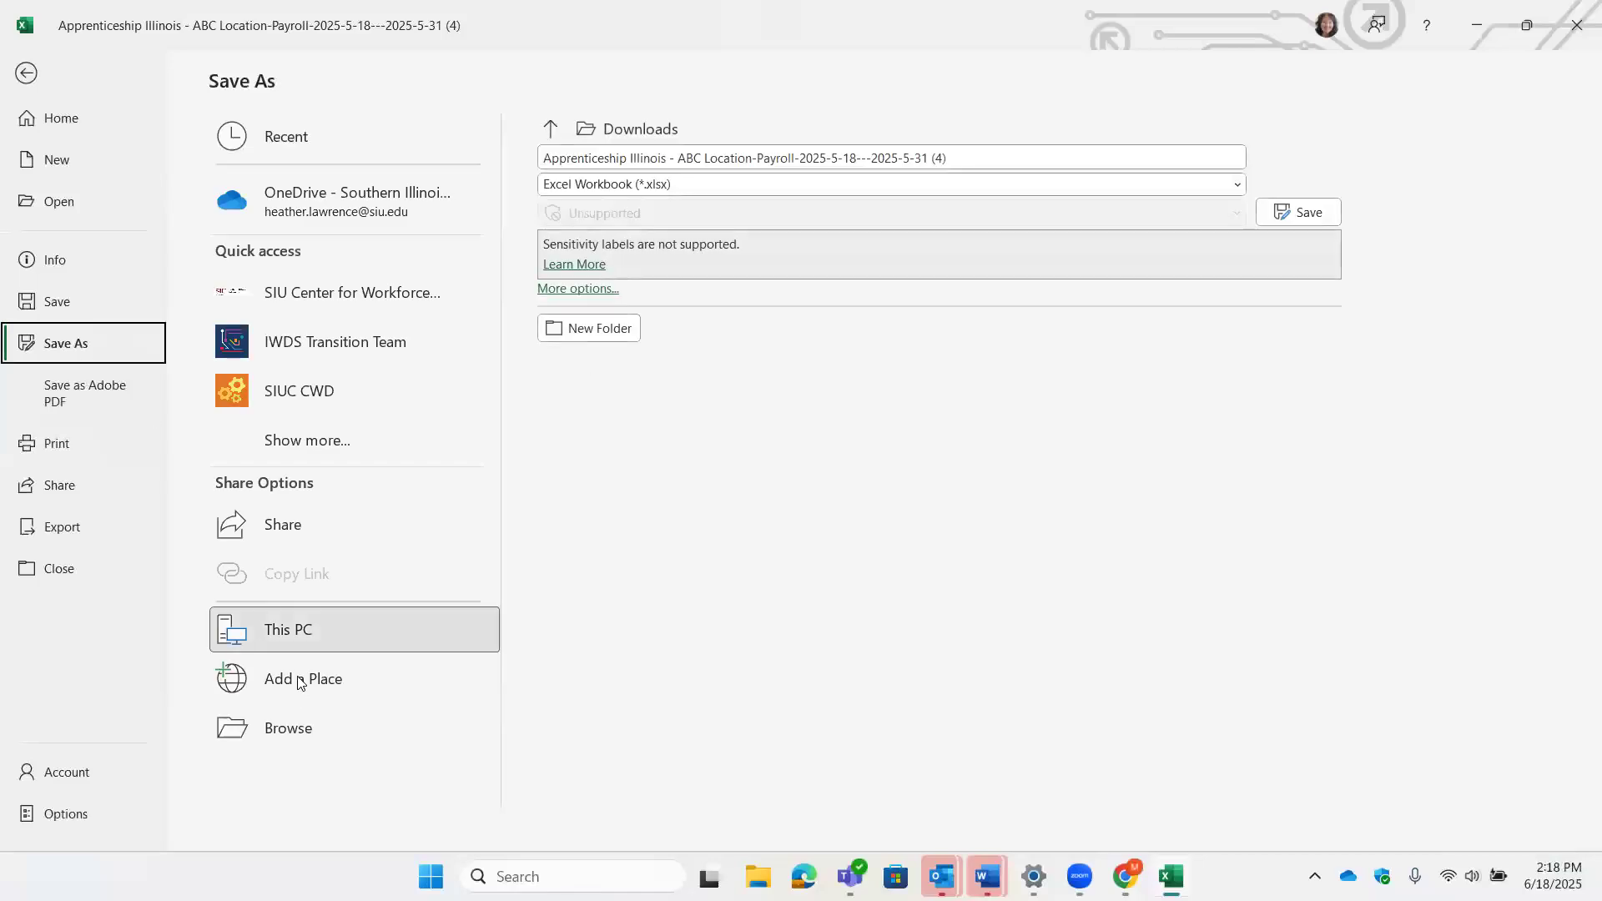
{"action": "double_click", "coordinate": [314, 629]}
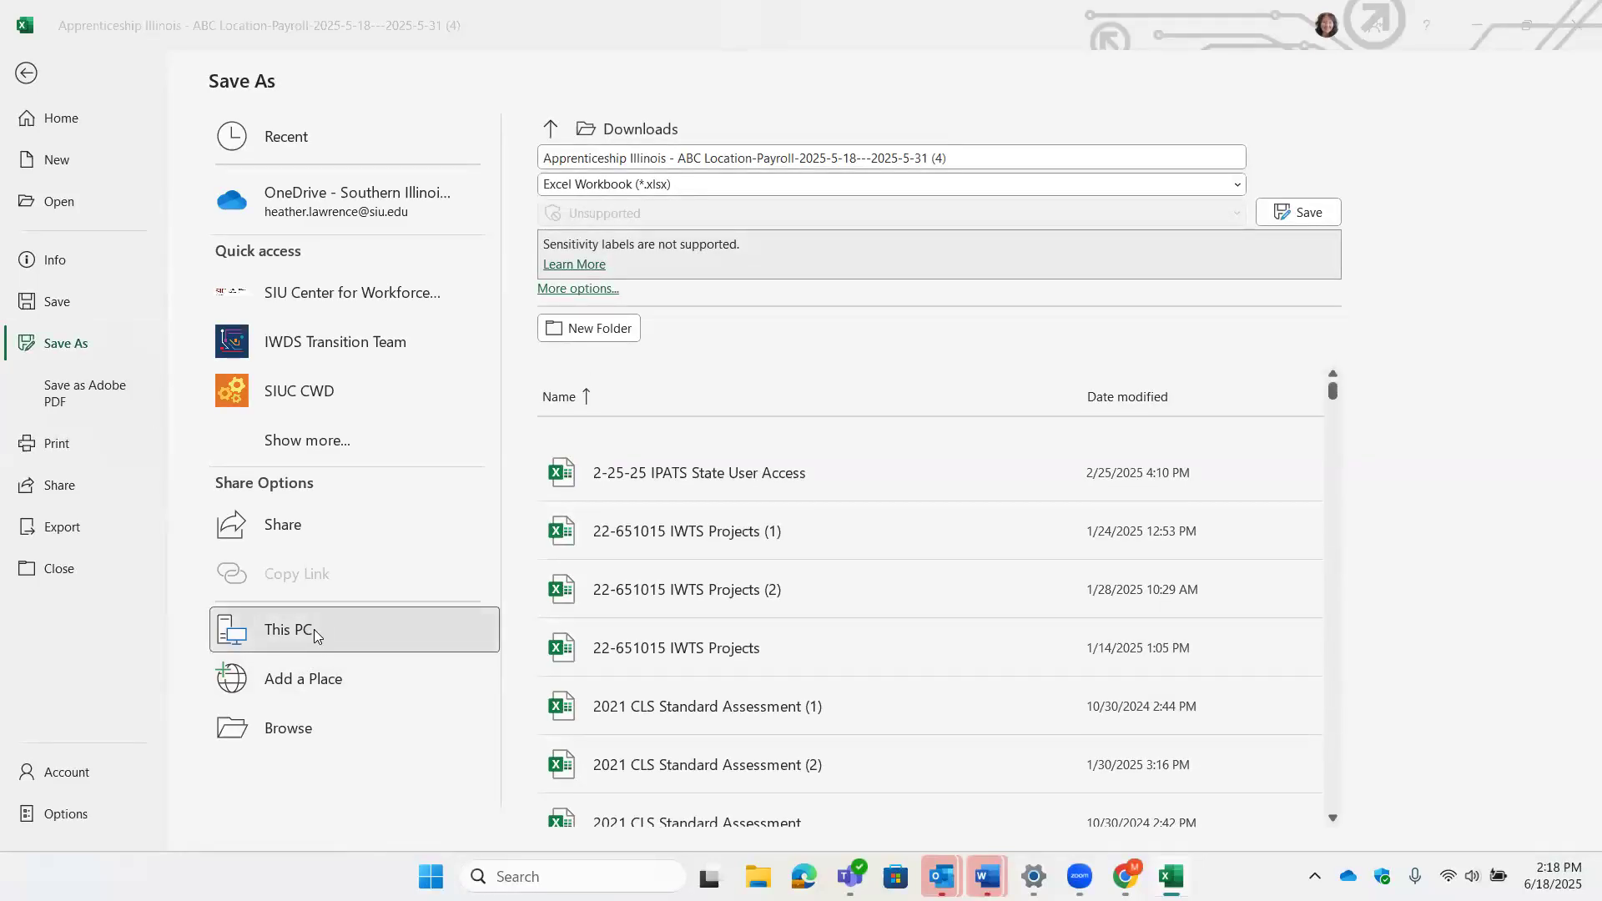
{"action": "scroll", "coordinate": [104, 264], "scroll_direction": "up", "scroll_amount": 2}
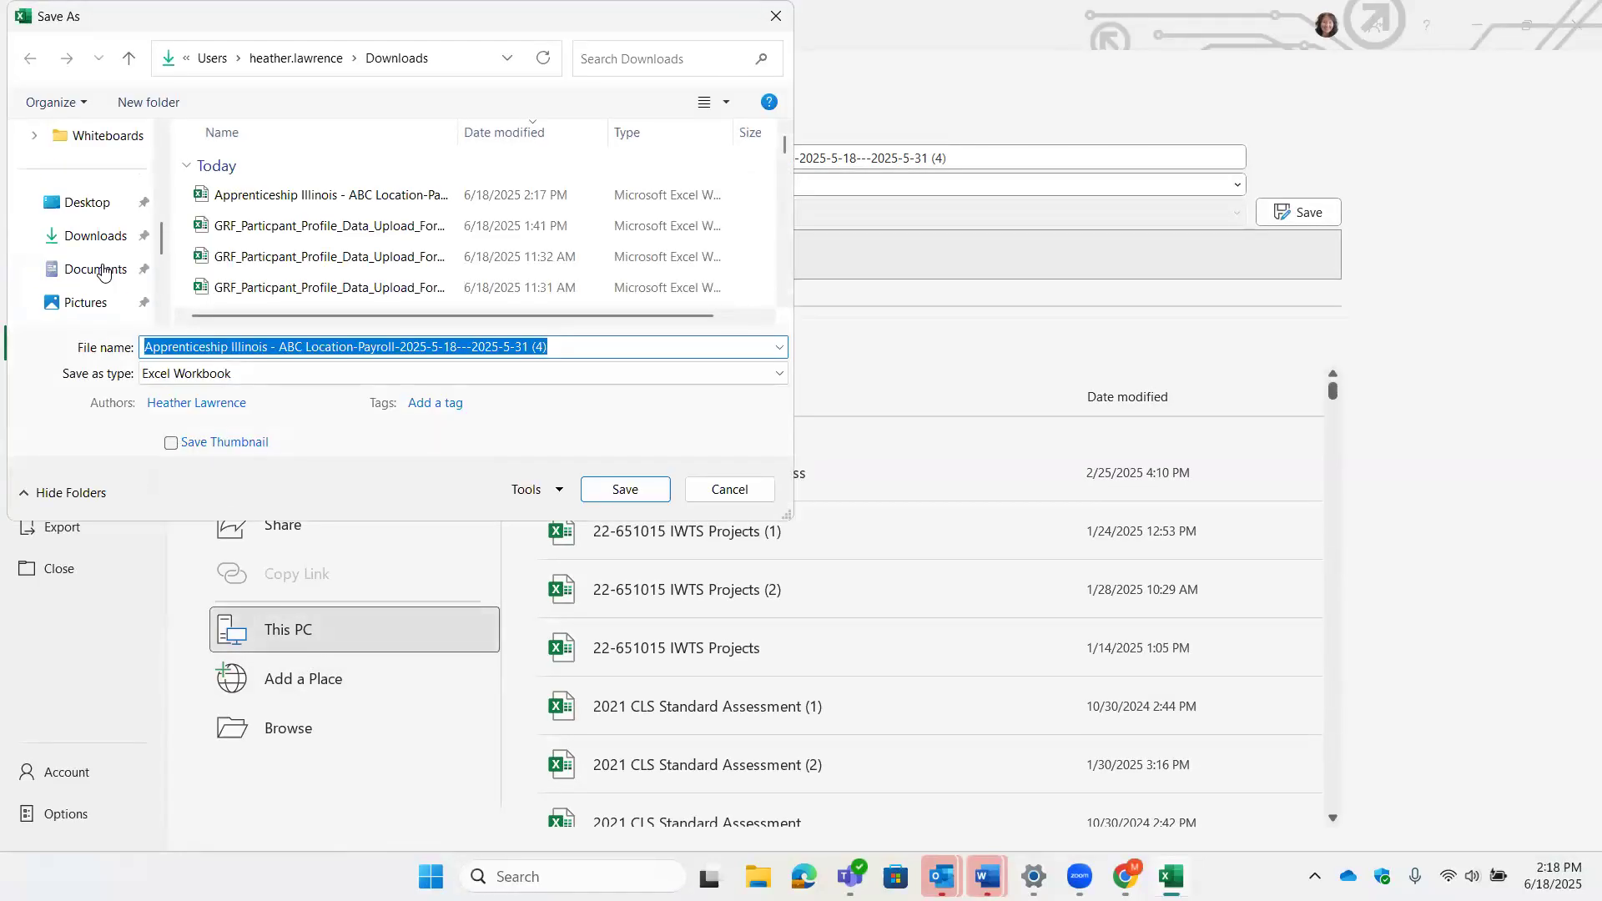
{"action": "left_click", "coordinate": [91, 219]}
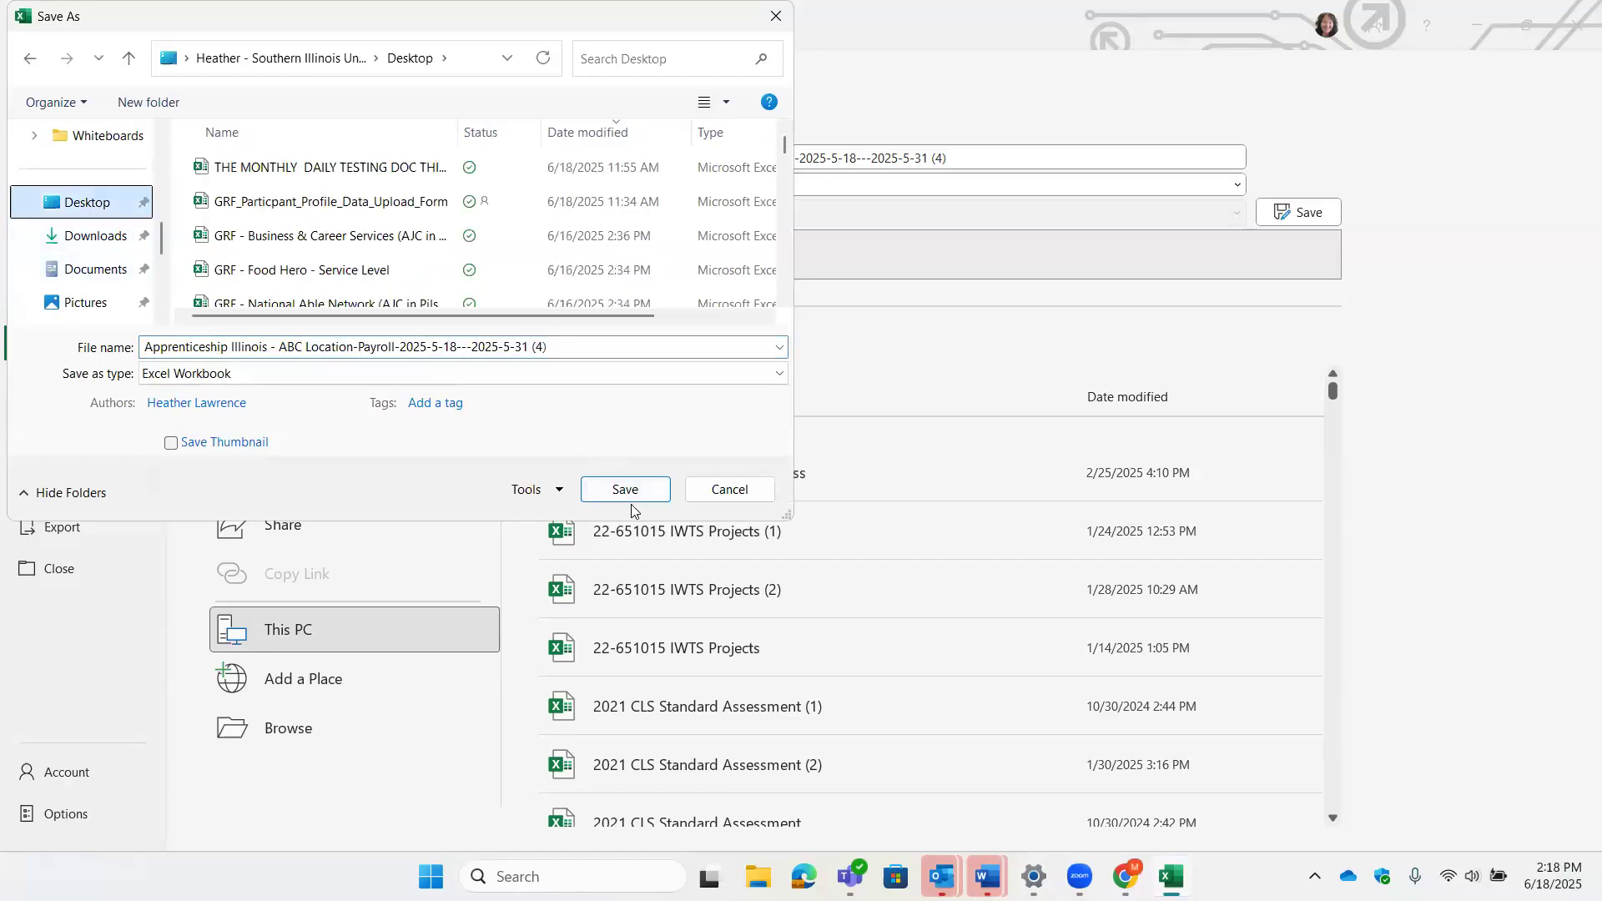
{"action": "left_click", "coordinate": [626, 492]}
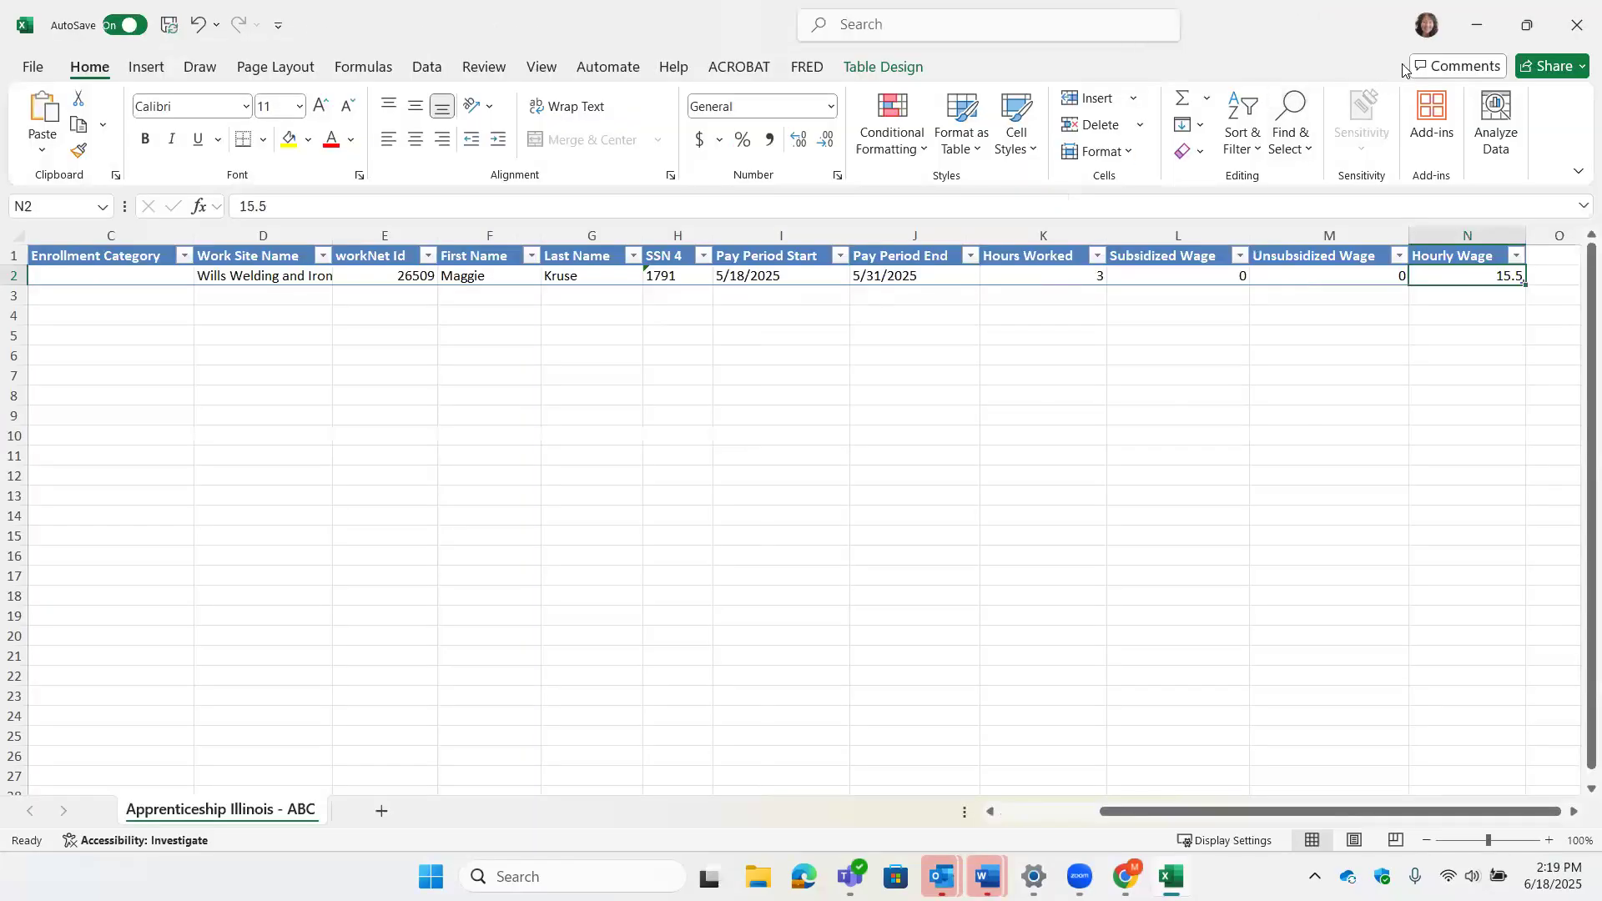
{"action": "left_click", "coordinate": [1577, 27]}
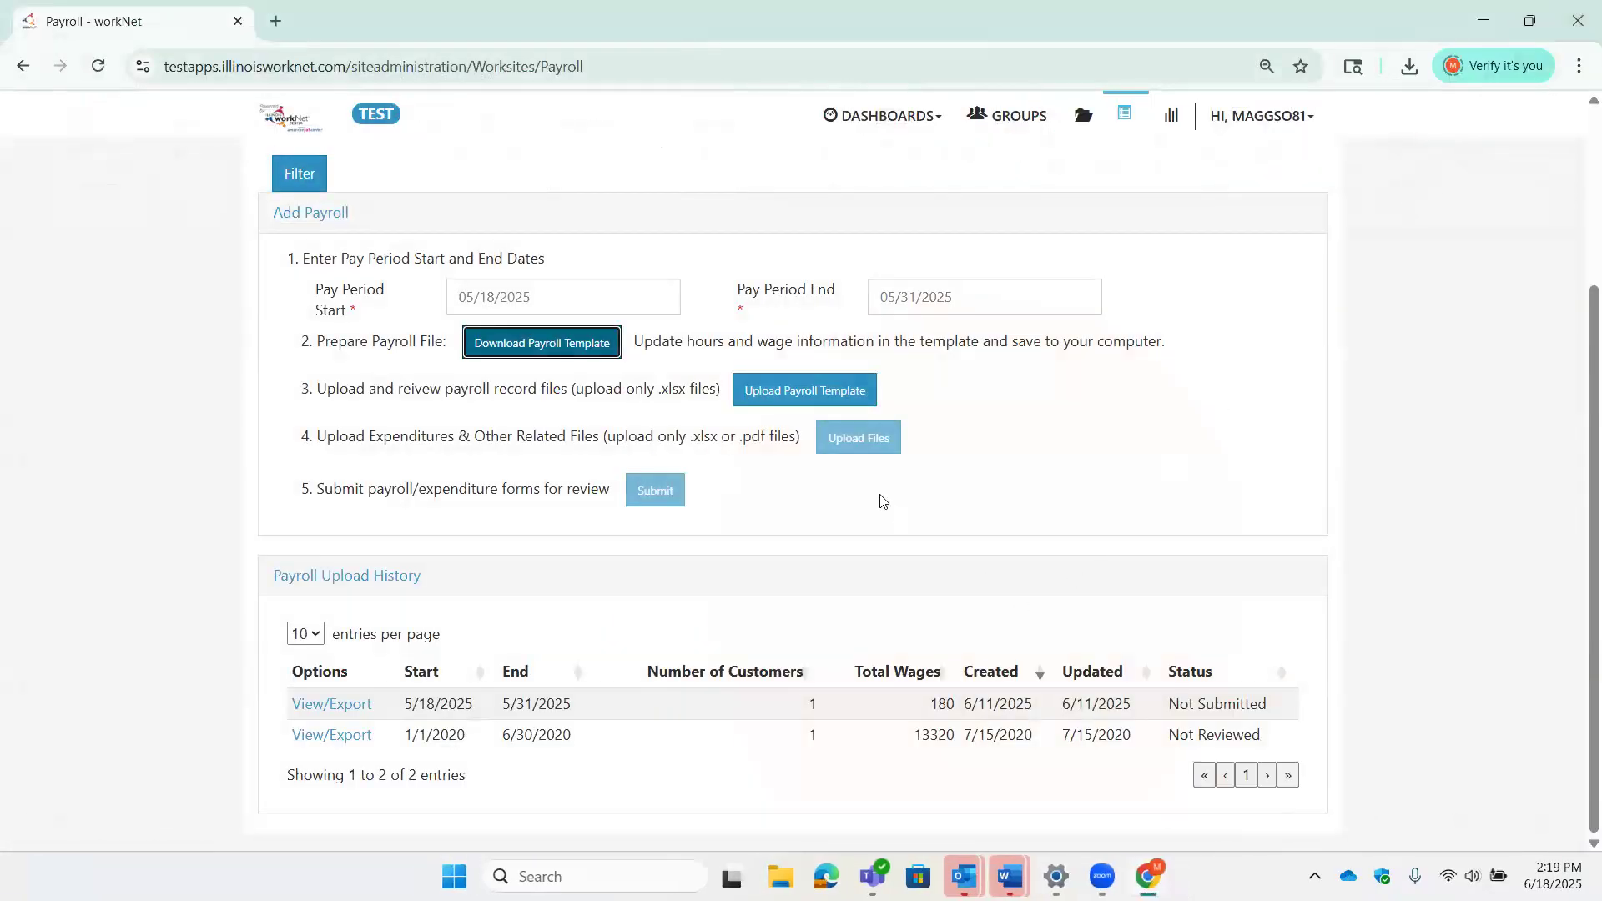
- Upload the saved Desktop payroll workbook 'Apprentices...-5-31 (4).xlsx' to workNet
{"action": "left_click", "coordinate": [853, 392]}
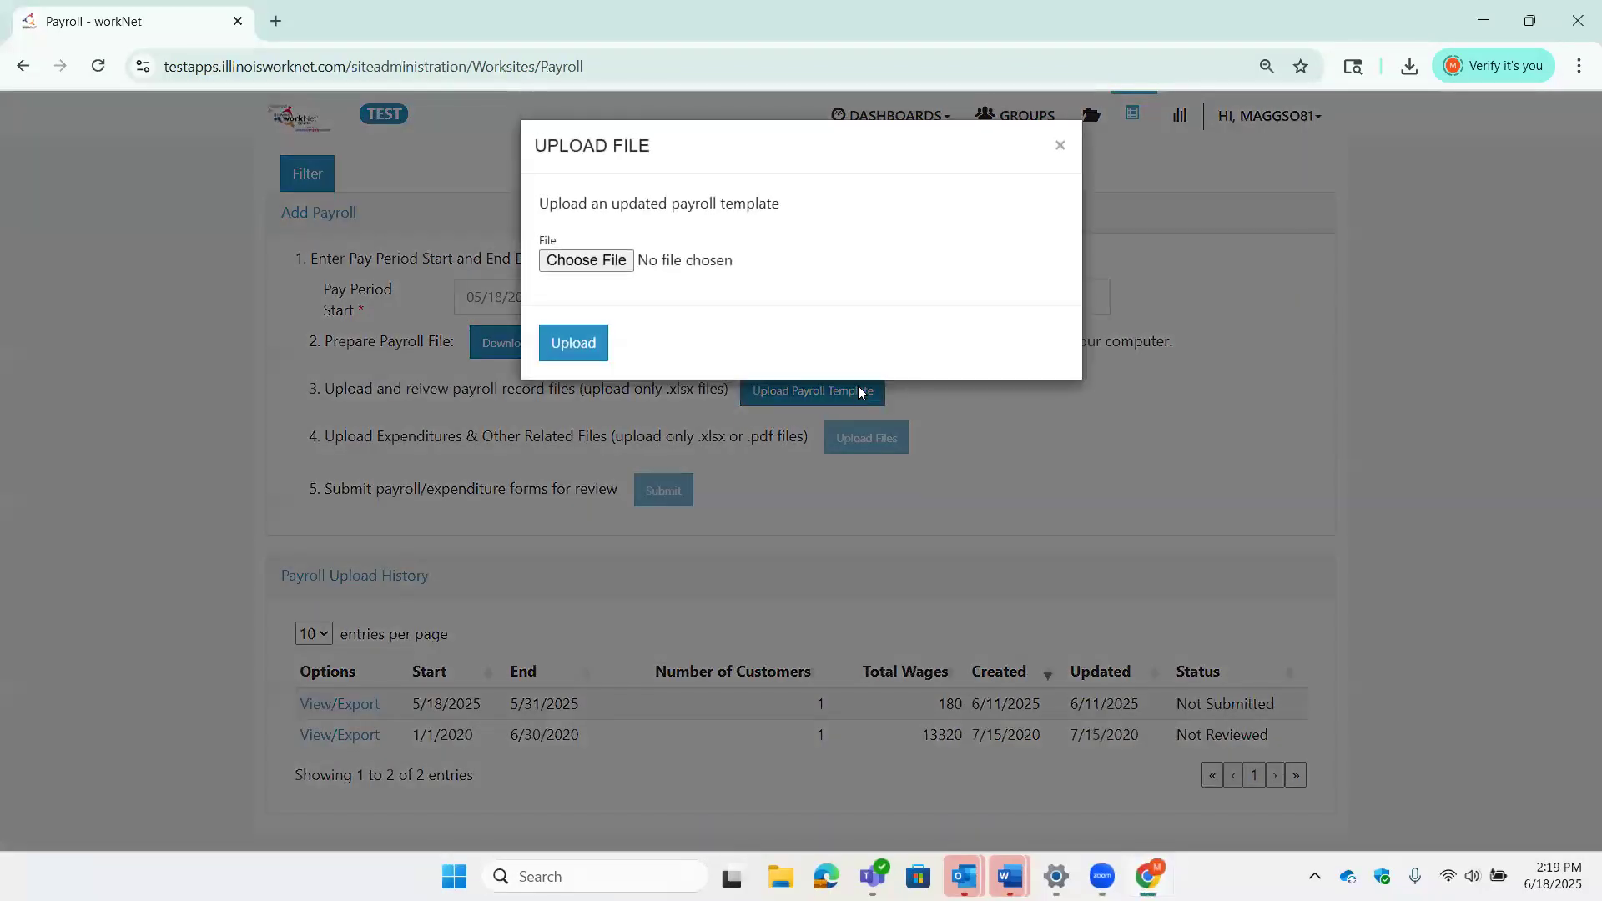
{"action": "left_click", "coordinate": [587, 261]}
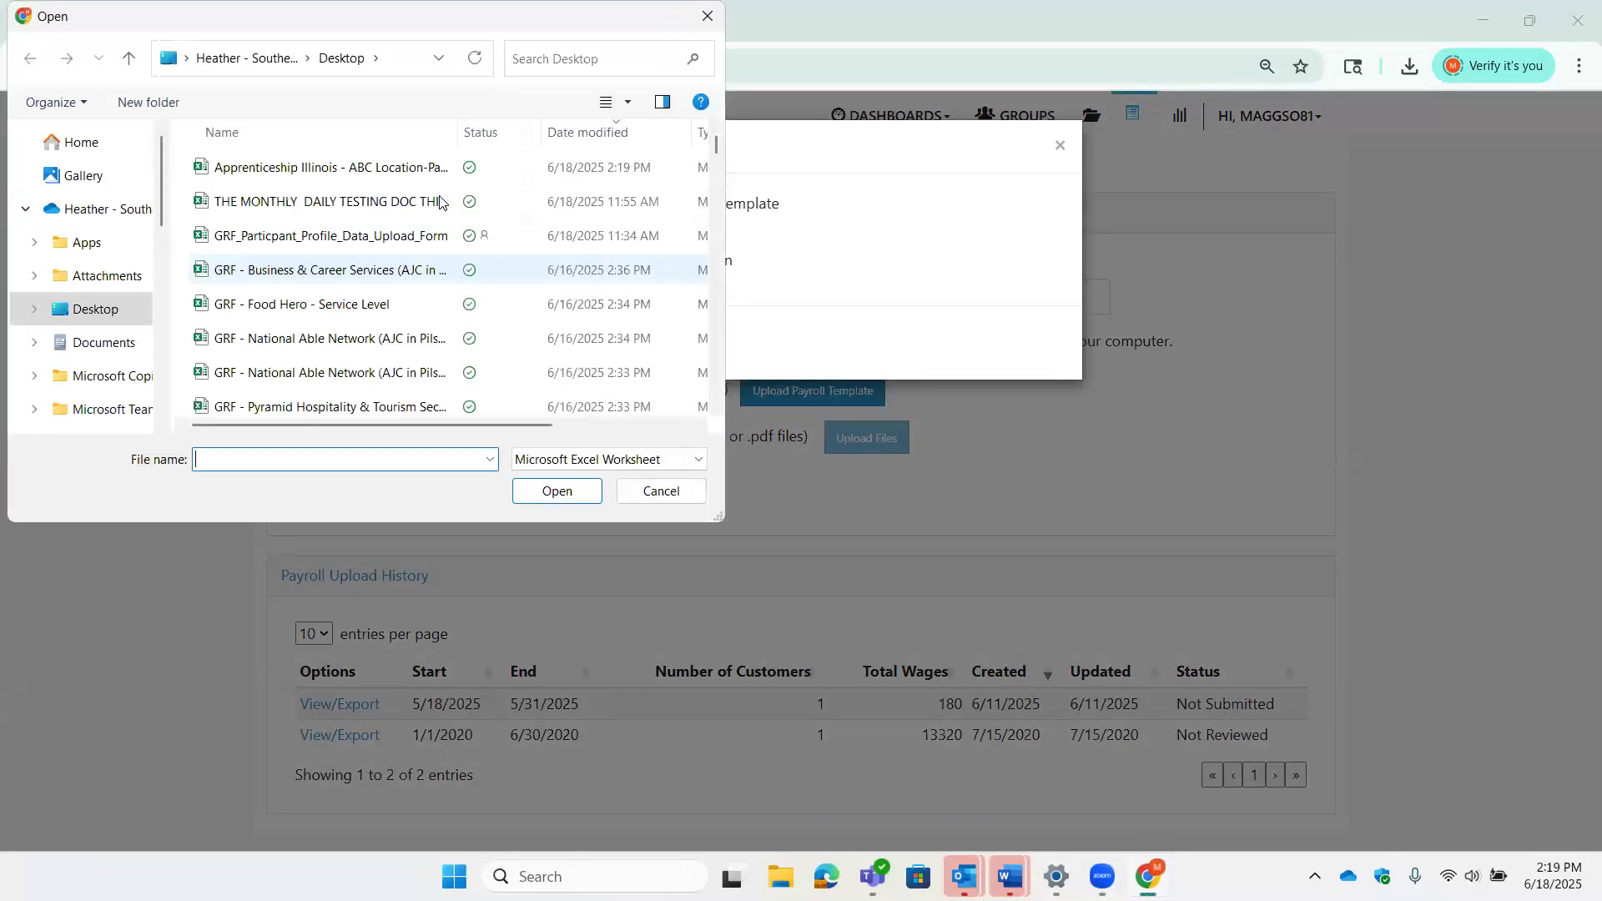
{"action": "left_click", "coordinate": [410, 173]}
{"action": "double_click", "coordinate": [409, 174]}
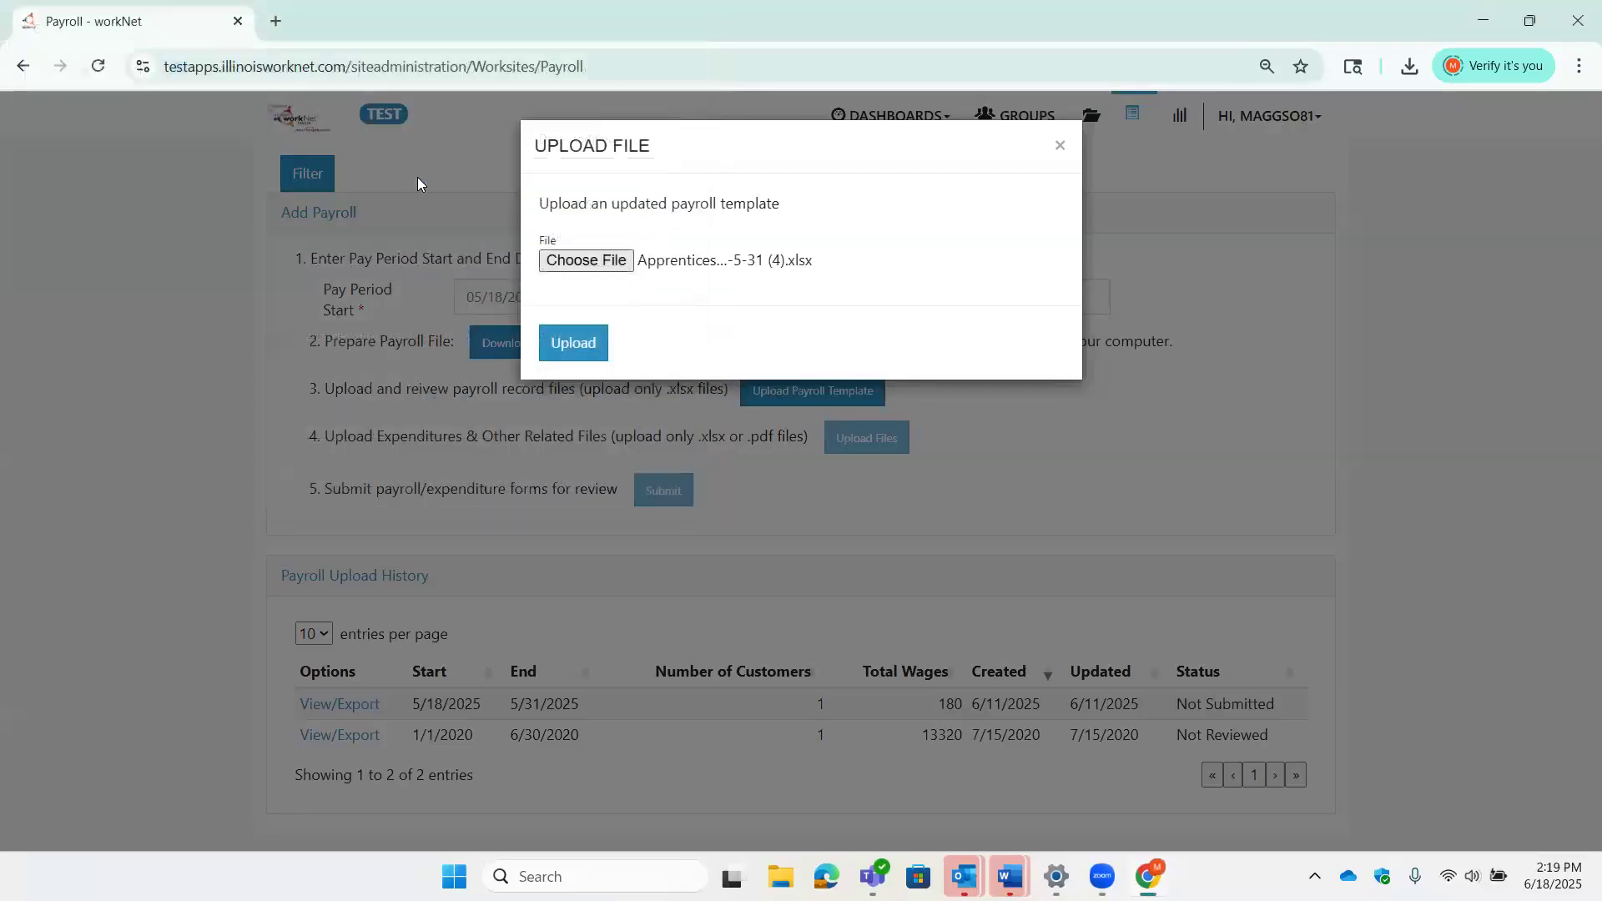
{"action": "left_click", "coordinate": [594, 350]}
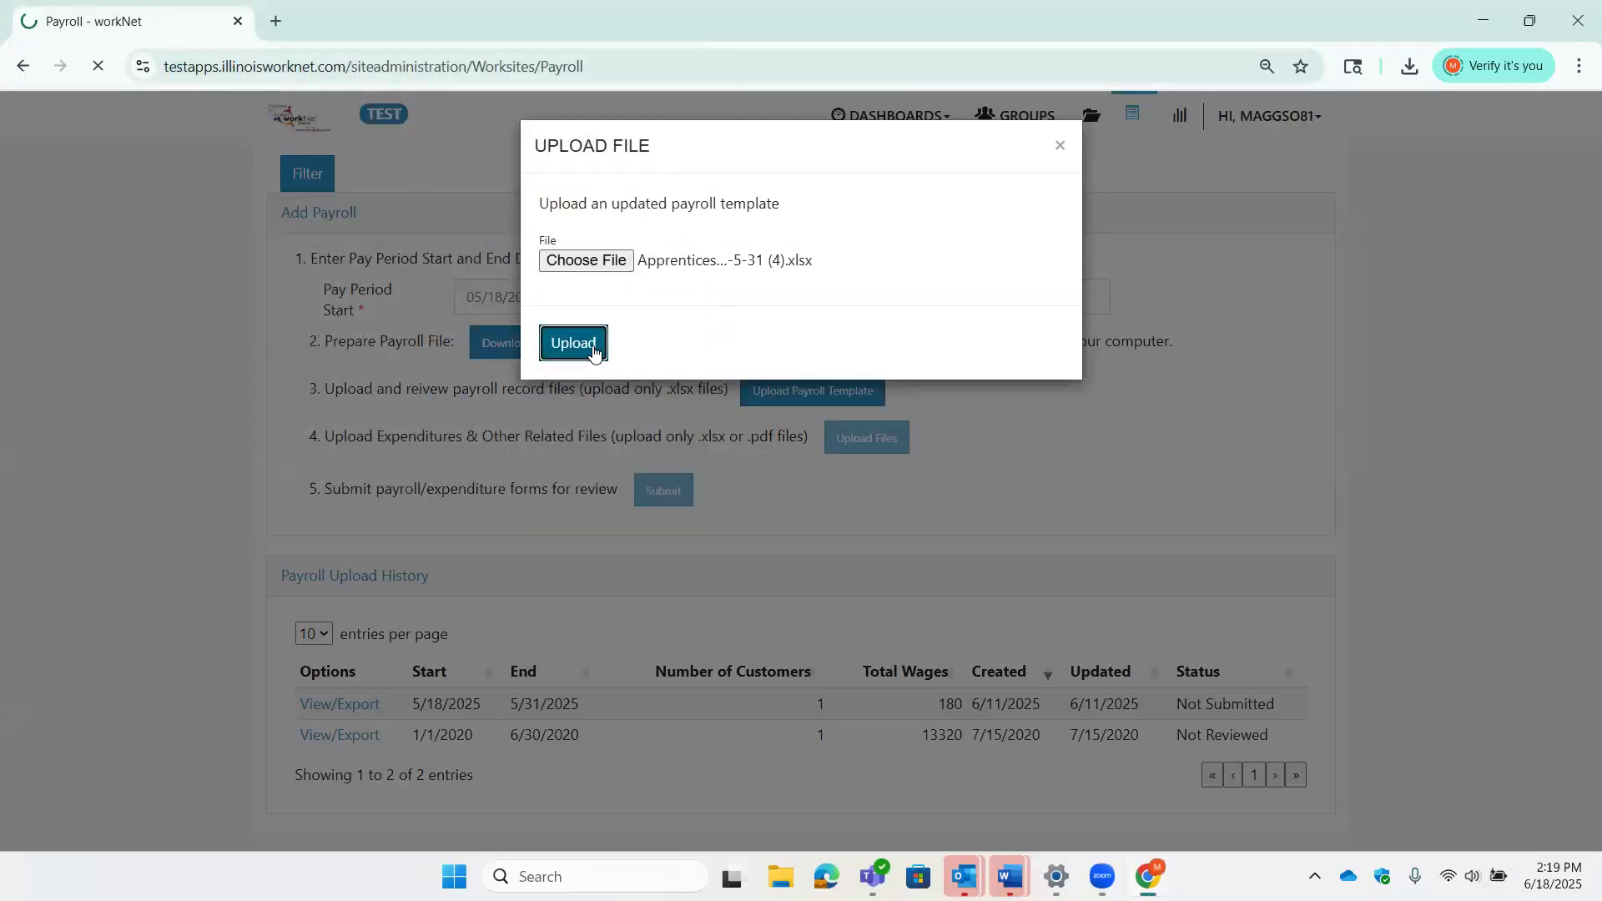
{"action": "scroll", "coordinate": [1221, 547], "scroll_direction": "down", "scroll_amount": 4}
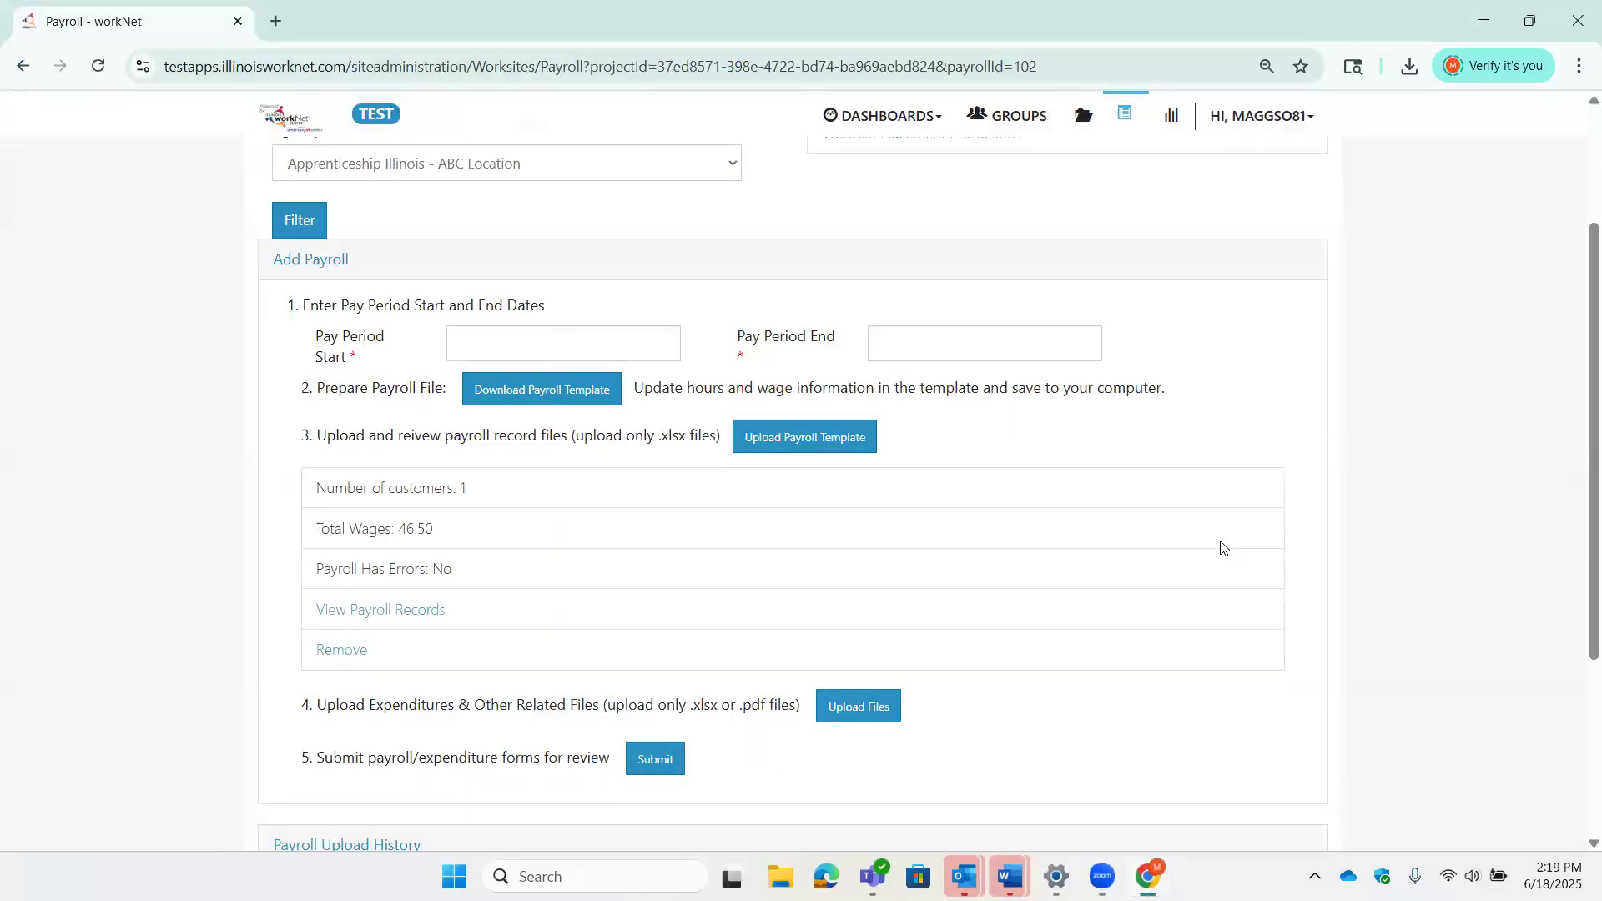